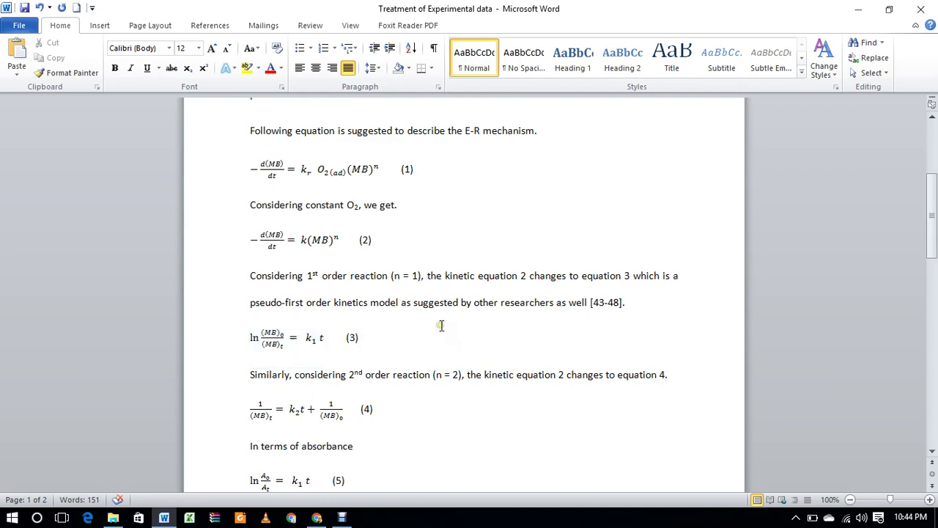
Review the first- and second-order kinetic equations 3 to 6 in the document, including their absorbance forms.
scroll(442, 324, "down", 2)
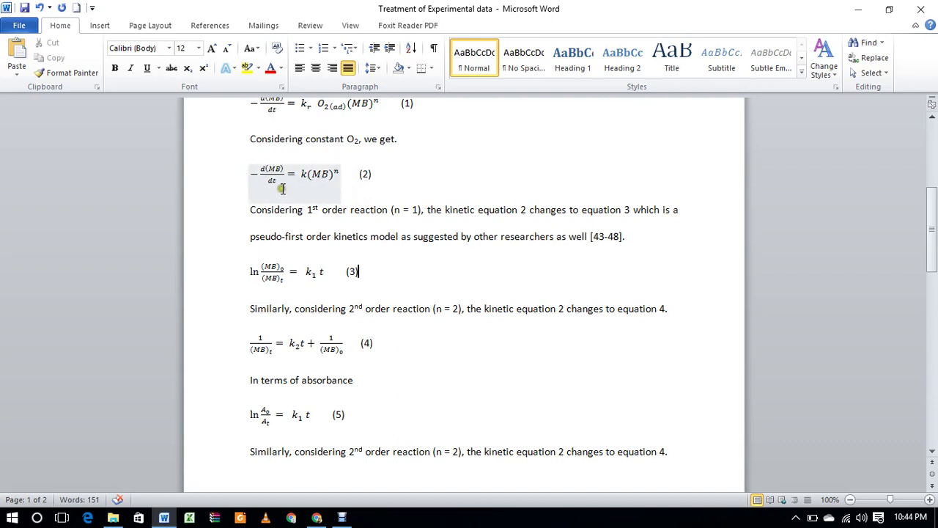
left_click_drag(327, 271, 240, 269)
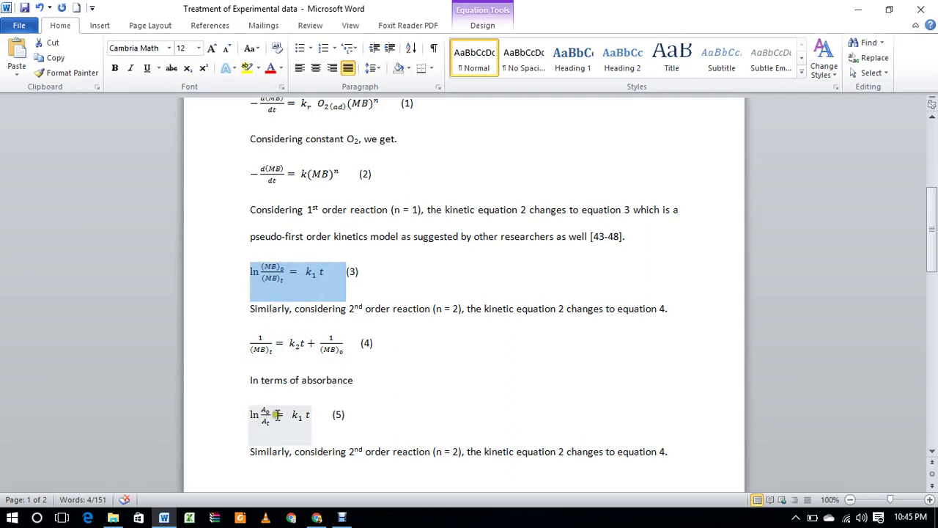
scroll(467, 418, "down", 5)
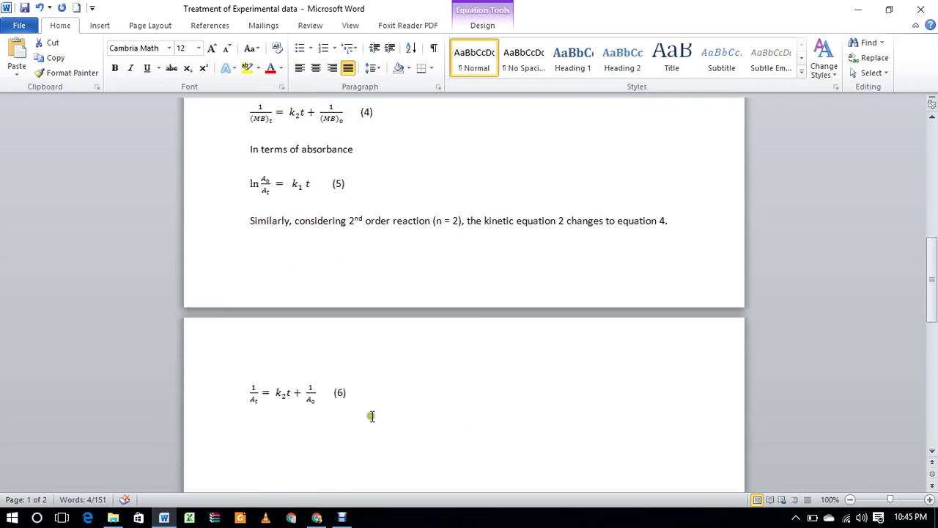
left_click(377, 409)
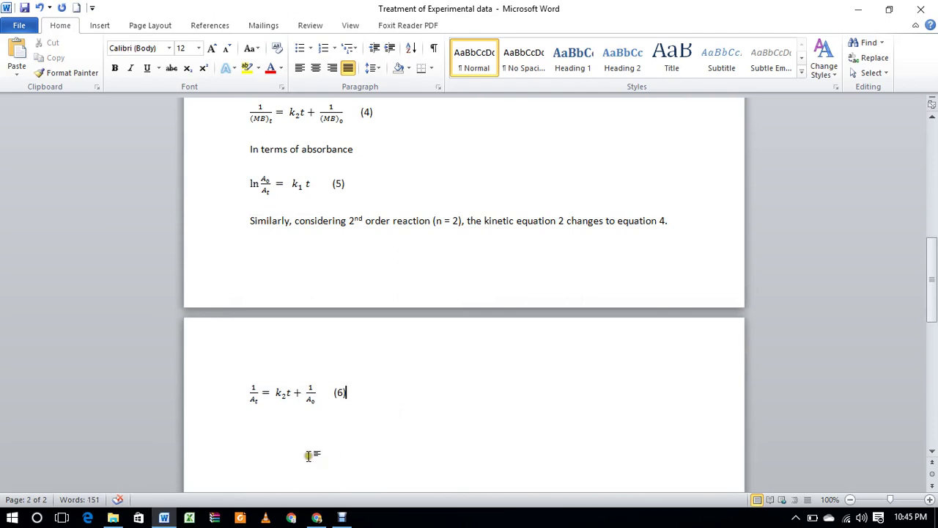
Switch to Excel by opening the recent workbook Book1, and enter ZnO-rGO in cell F5.
right_click(191, 519)
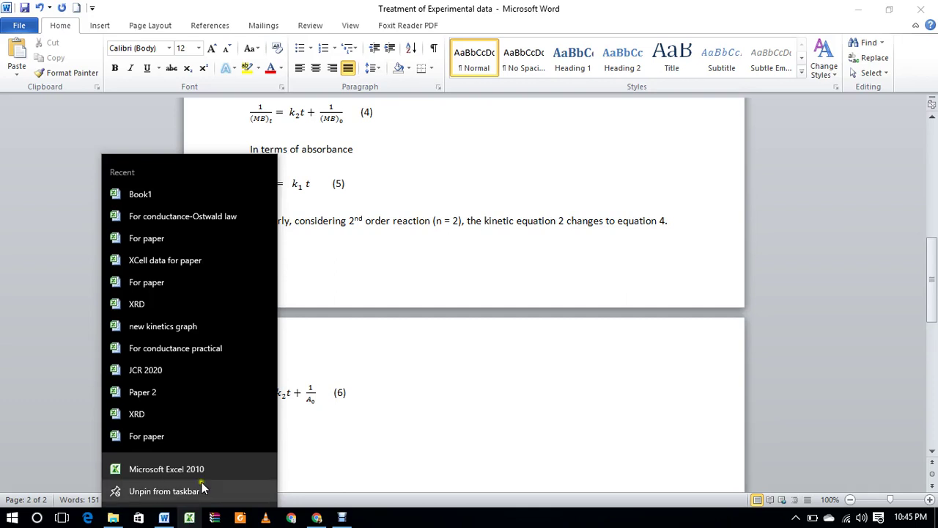
left_click(143, 193)
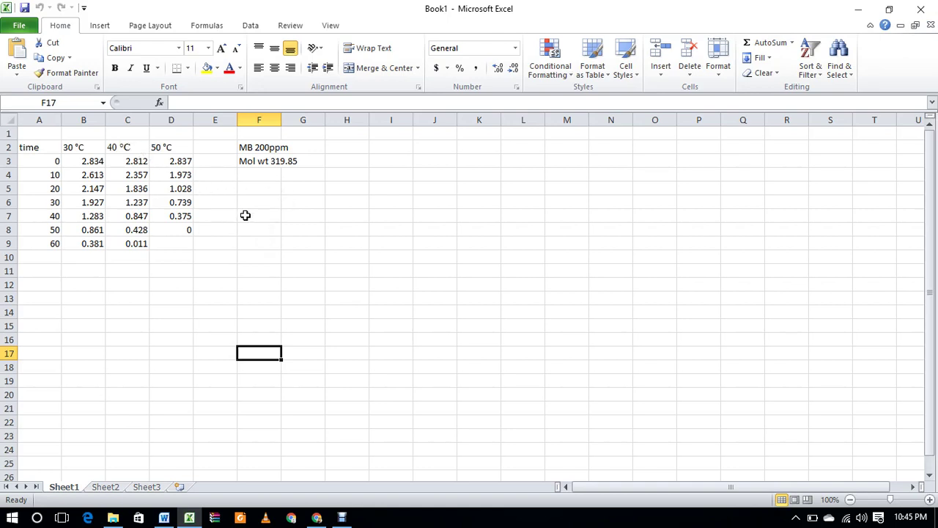
left_click(271, 189)
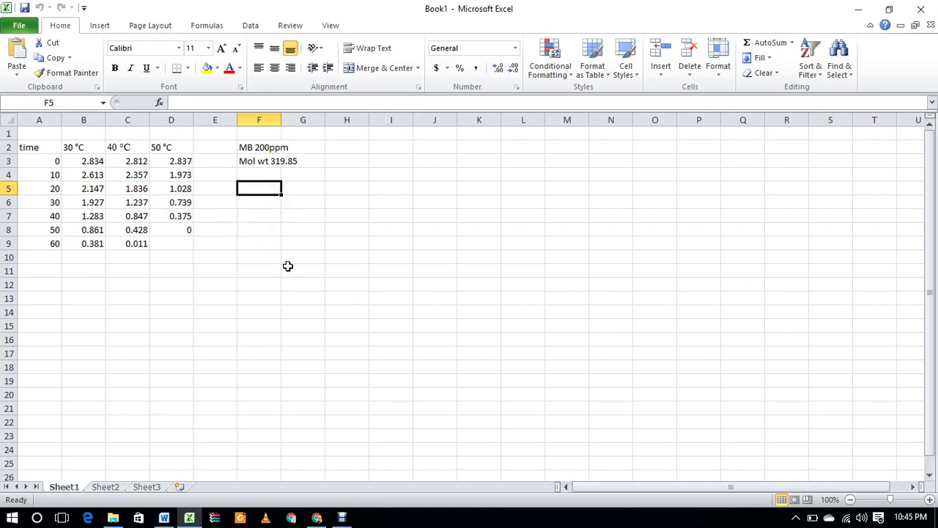
type("Z")
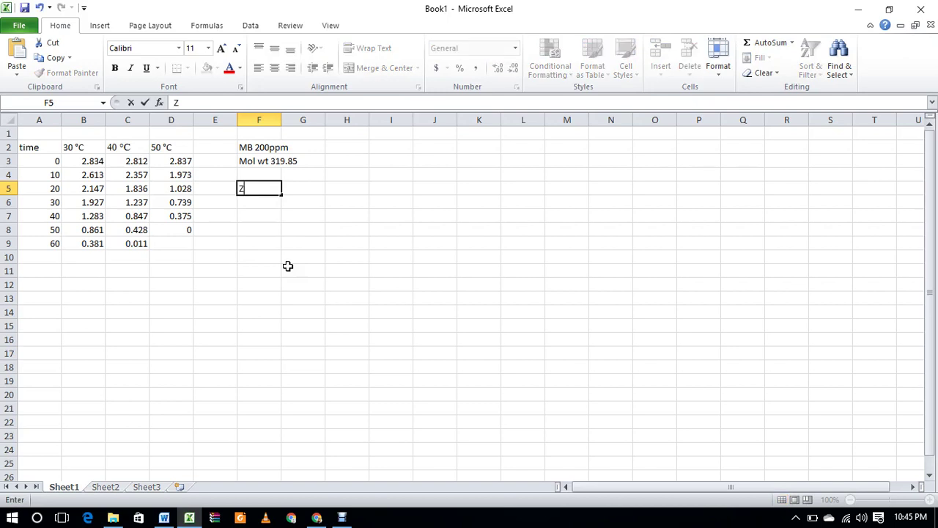
type("nO-rGO")
left_click(433, 312)
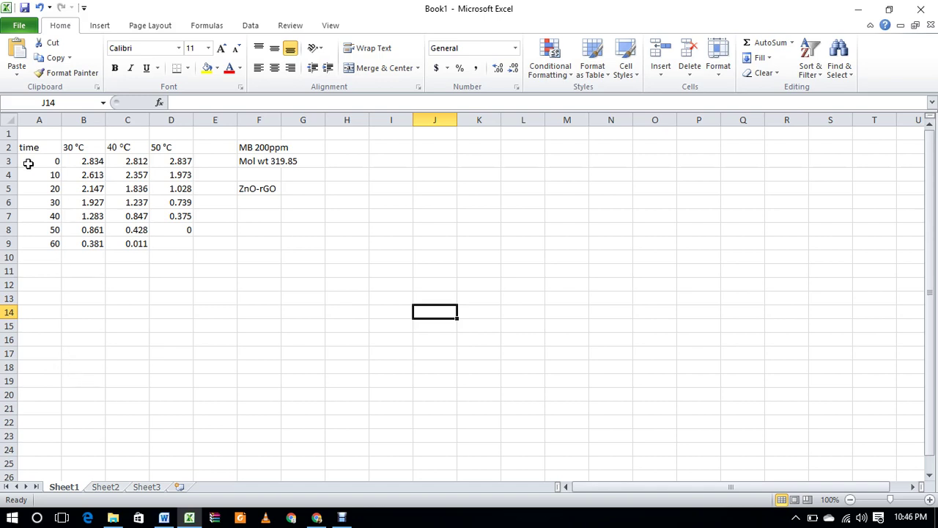
Copy the time column A2:A9 to A12 and the temperature headings B2:D2 to B12 to set up a second table.
left_click_drag(27, 147, 35, 244)
key("ctrl+c")
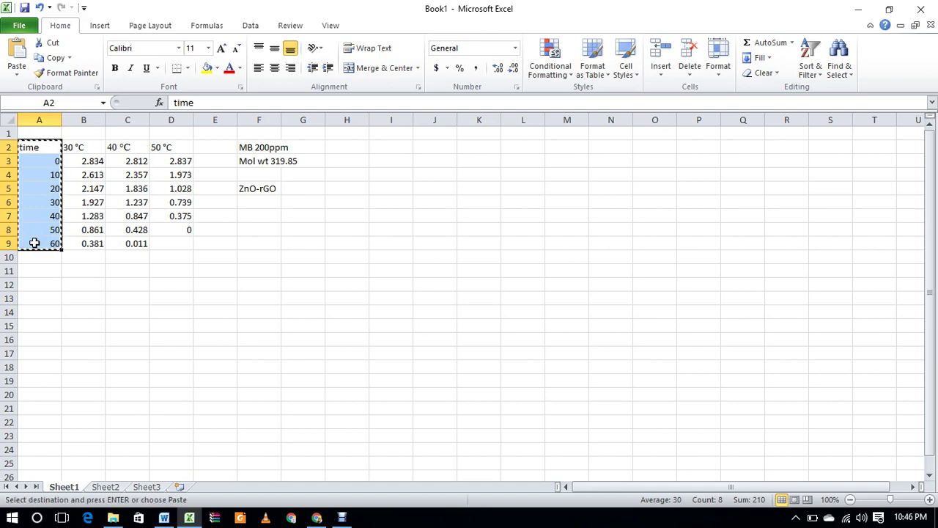
left_click(48, 282)
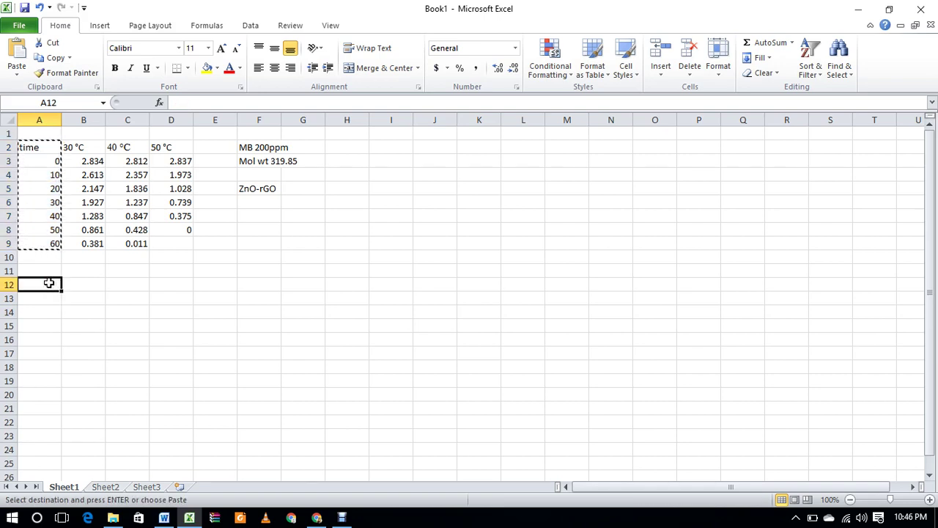
key("ctrl+v")
left_click_drag(67, 151, 170, 149)
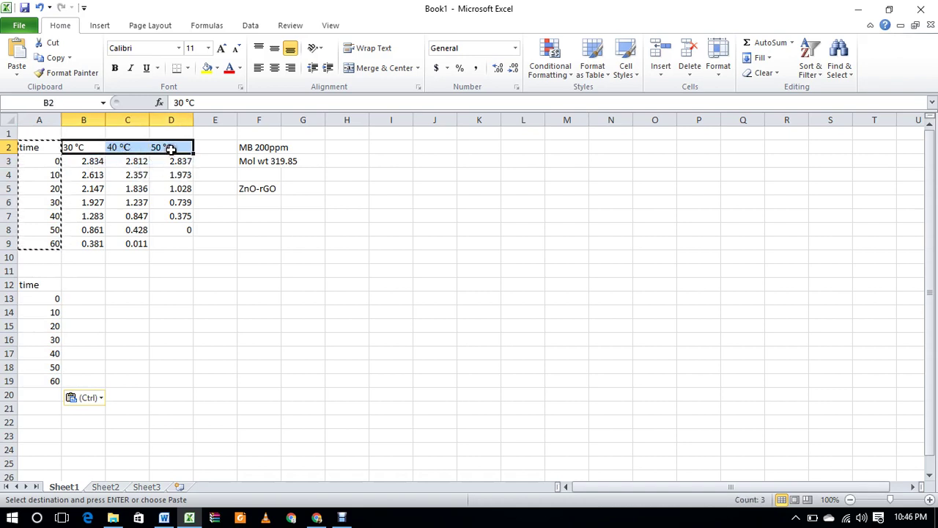
key("ctrl+c")
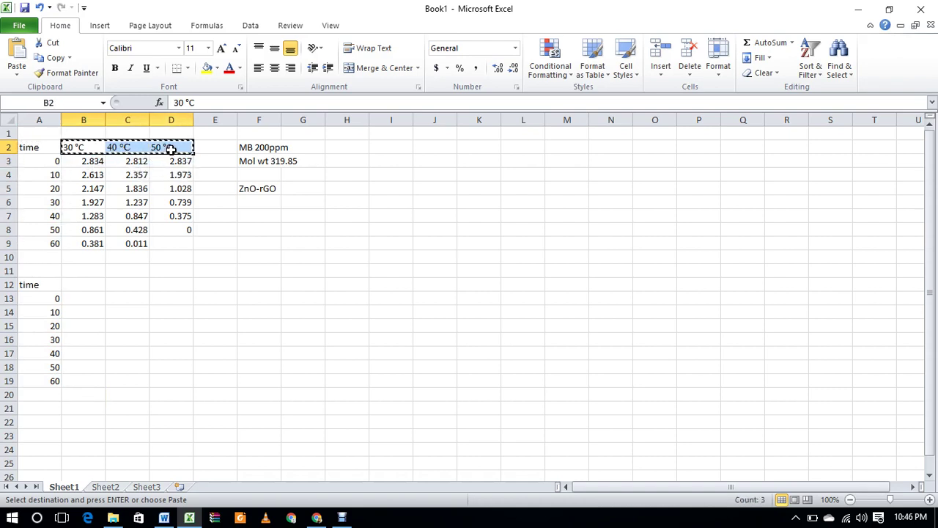
left_click(96, 287)
key("ctrl+v")
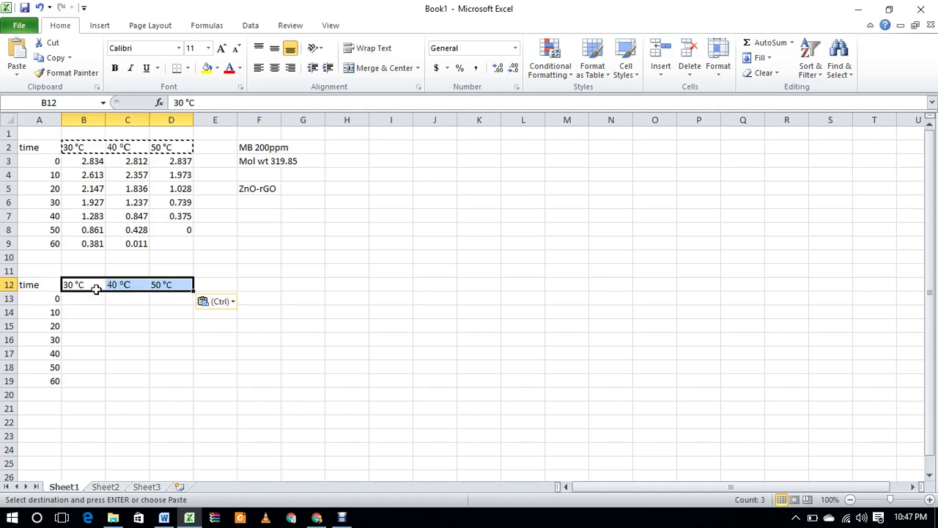
Enter the formula =(2.834-B3)*100/2.834 in cell B13 of the 30 °C column.
left_click(79, 302)
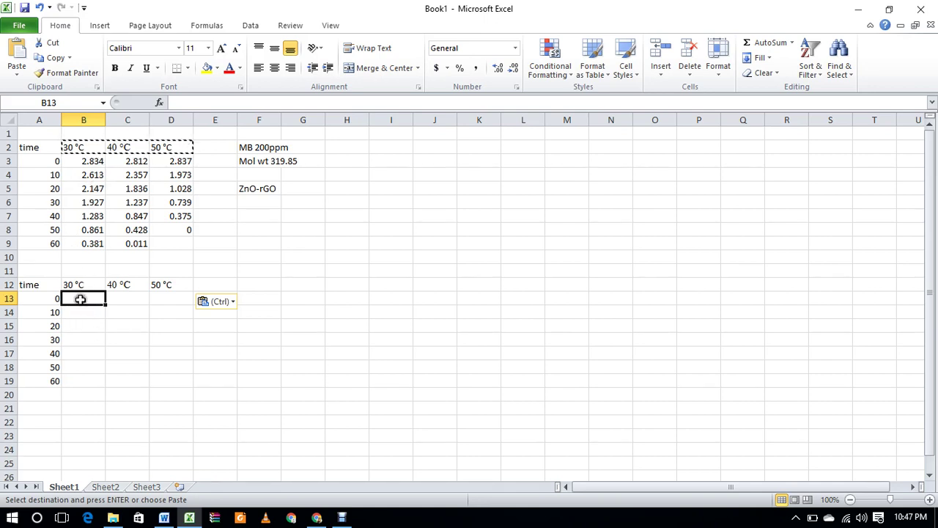
type("=(")
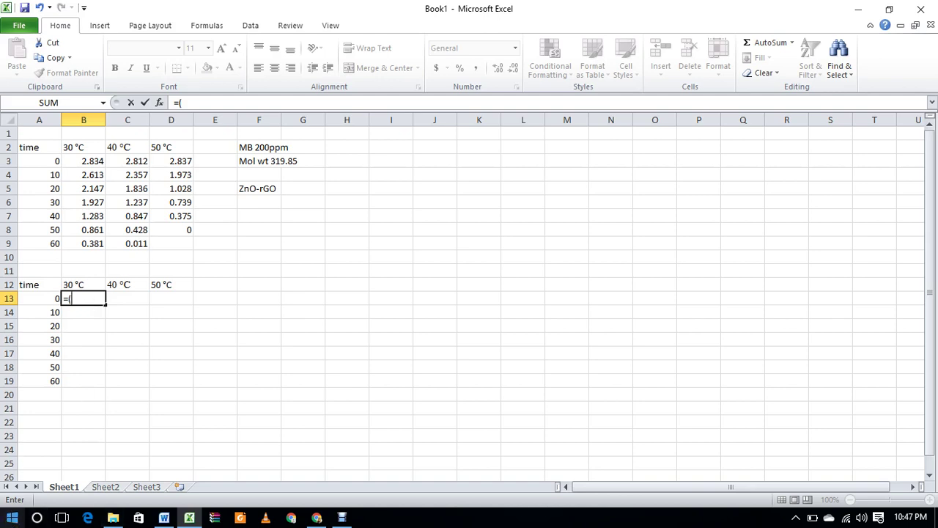
type("834-")
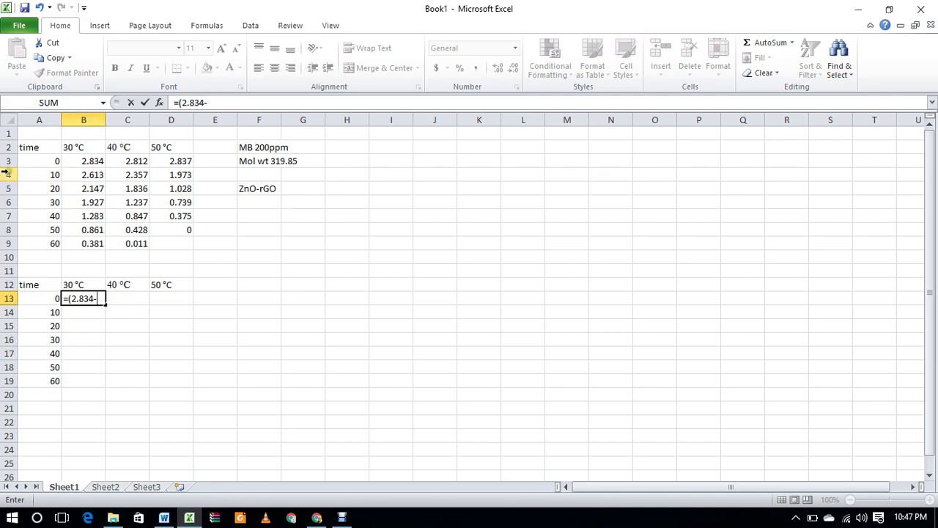
left_click(82, 162)
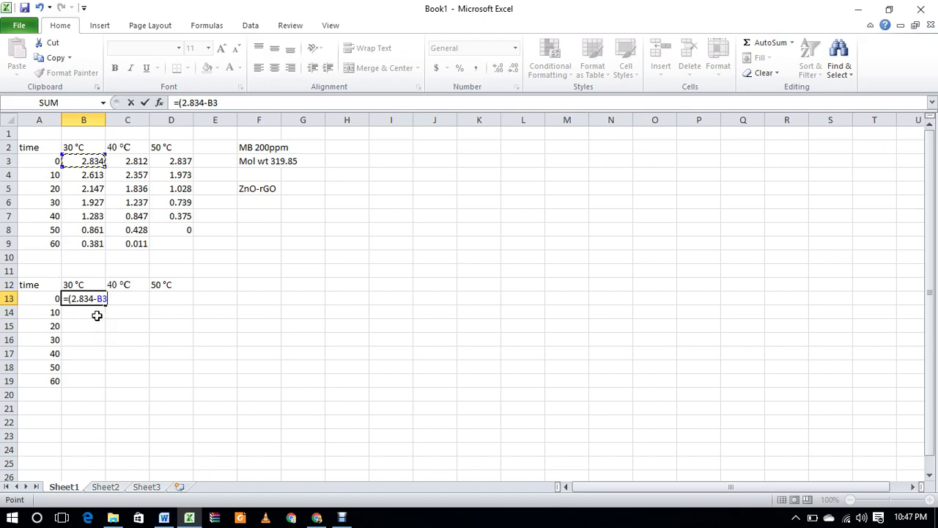
type(")*100/2.834")
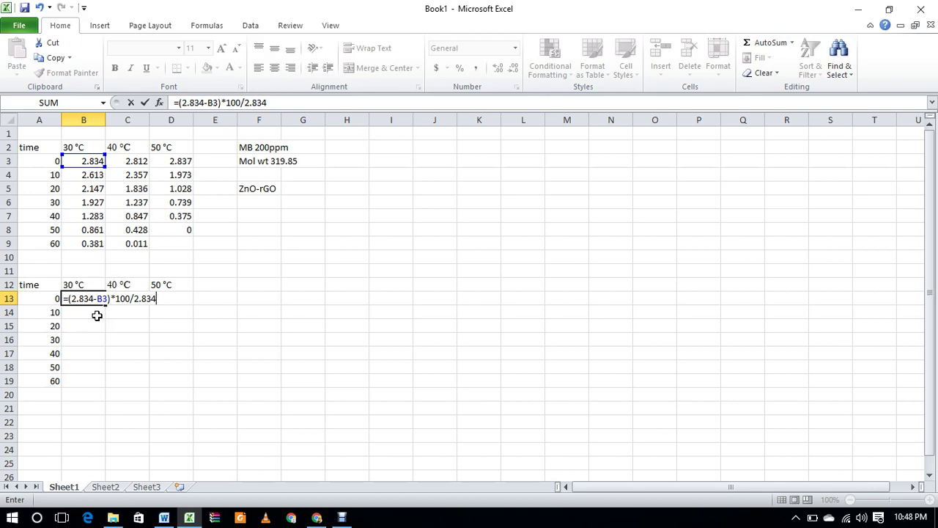
key("Return")
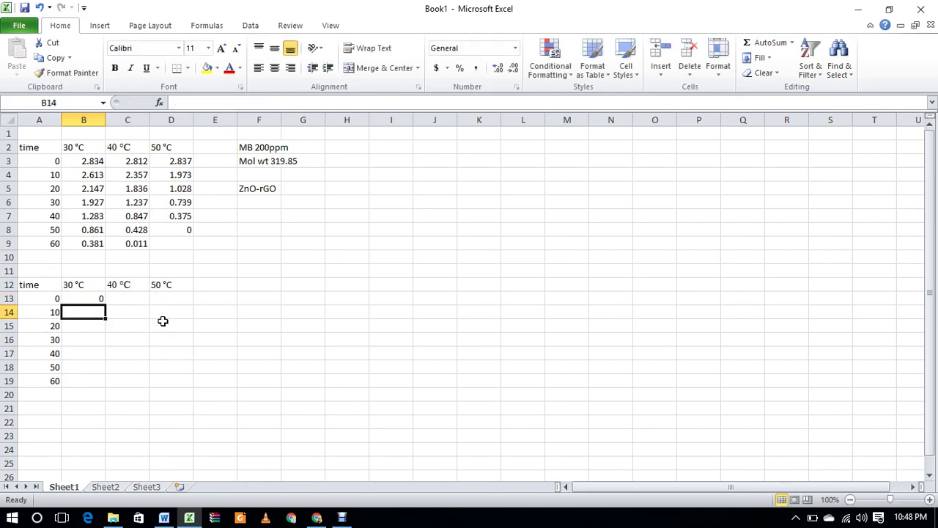
Fill the B13 formula down through B19 for the remaining times.
left_click(91, 294)
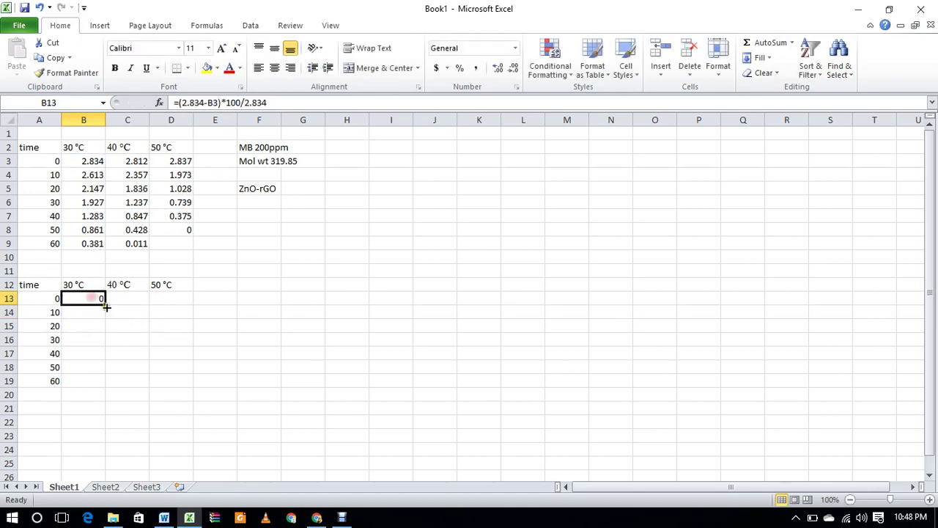
left_click_drag(104, 308, 111, 394)
left_click(80, 435)
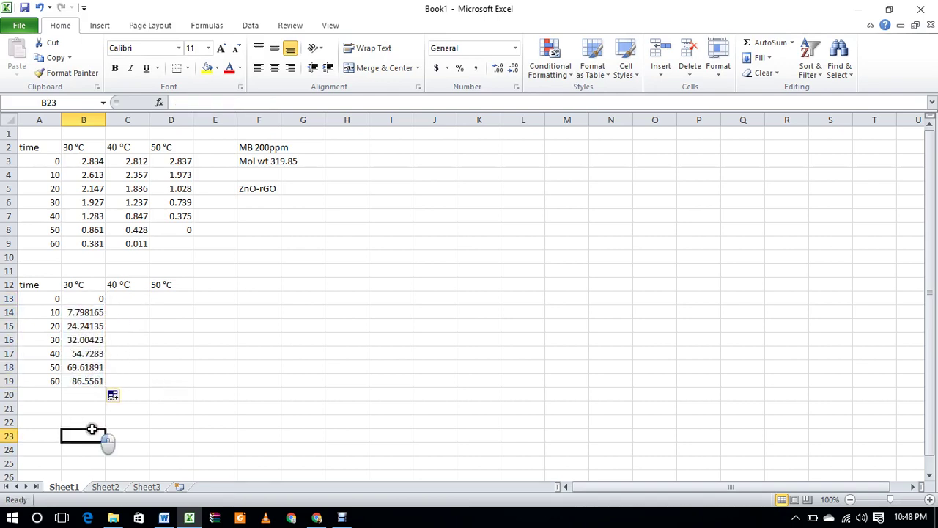
Copy cell B13 and paste only its formula into C13 under the 40 °C heading.
left_click(96, 297)
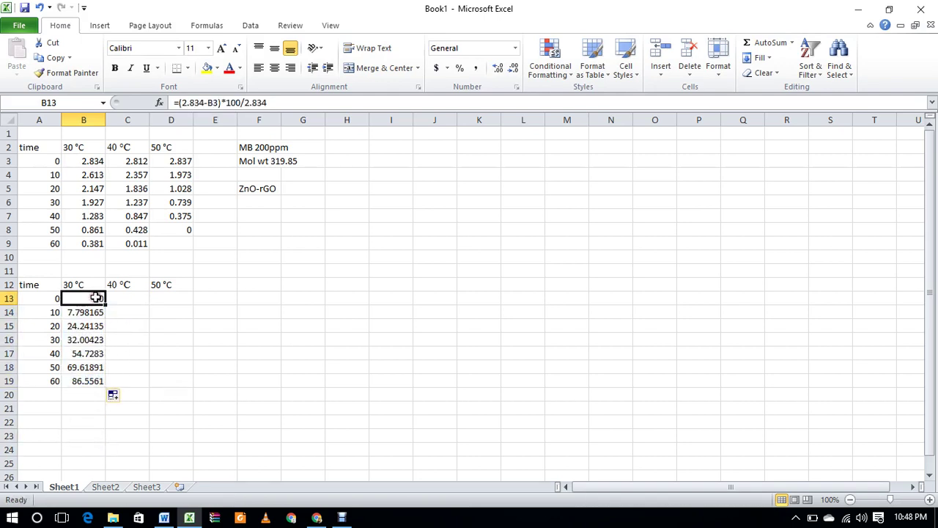
right_click(96, 297)
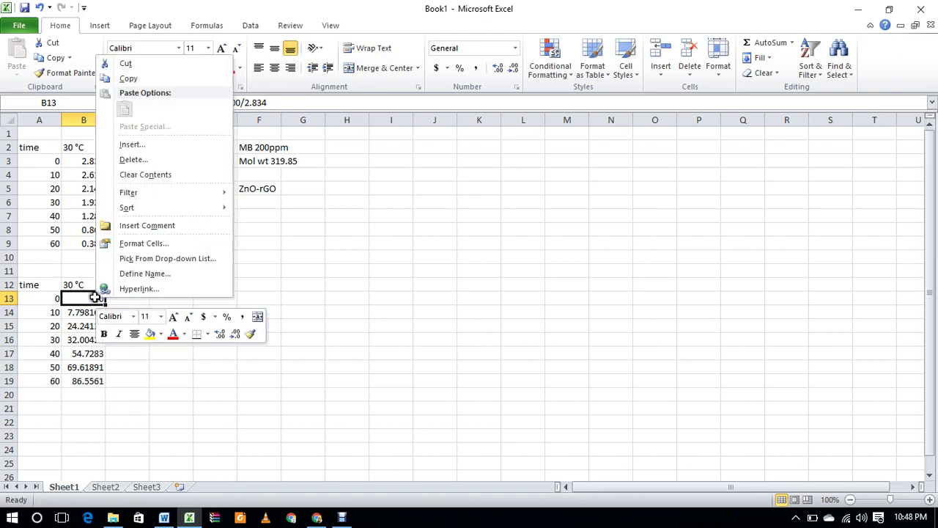
left_click(145, 78)
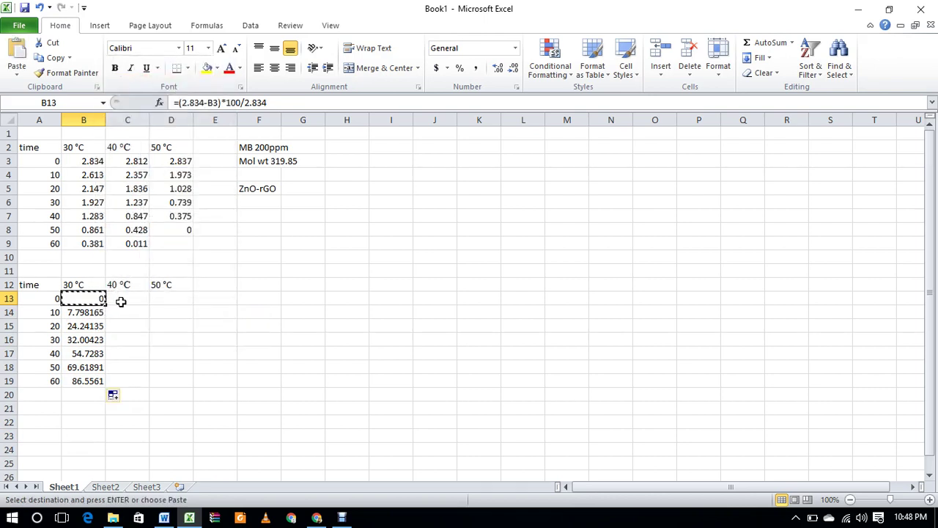
left_click(121, 301)
right_click(121, 300)
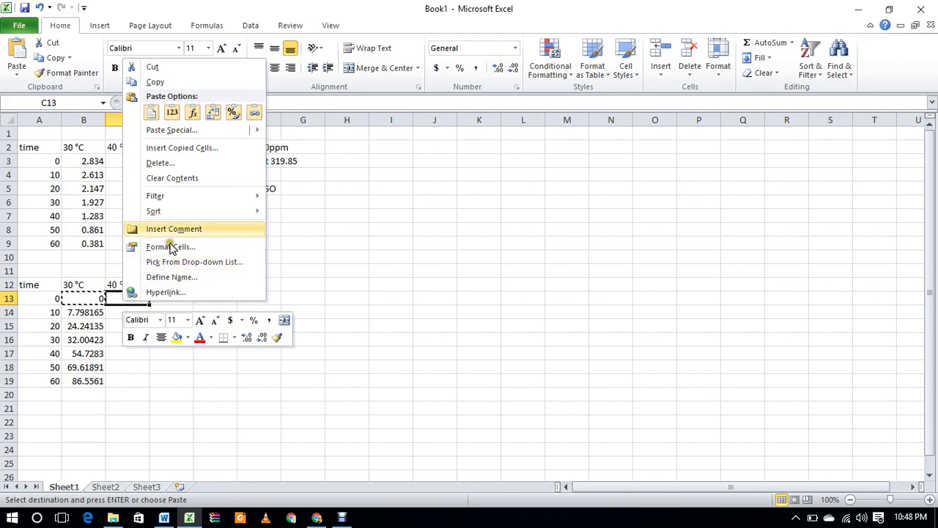
left_click(191, 113)
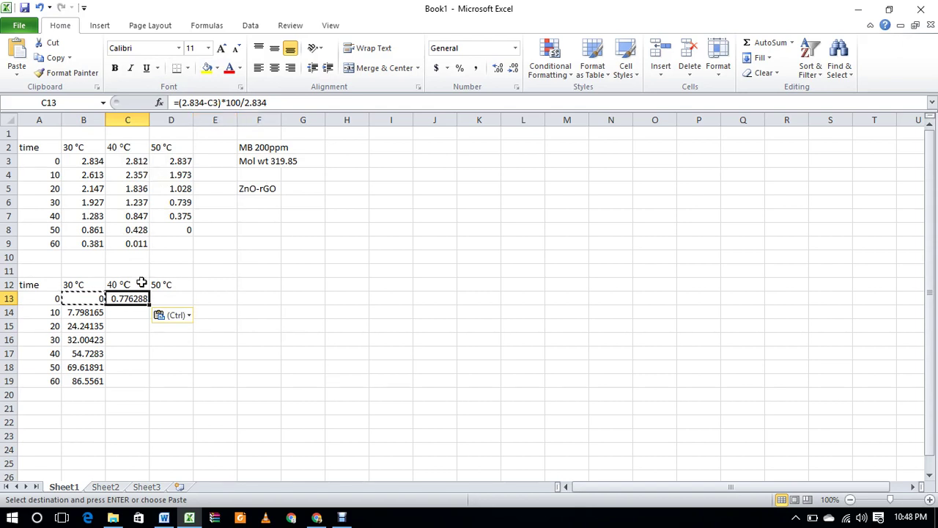
Change the C13 formula to =(2.812-C3)*100/2.812 and fill it down through C19.
left_click(205, 103)
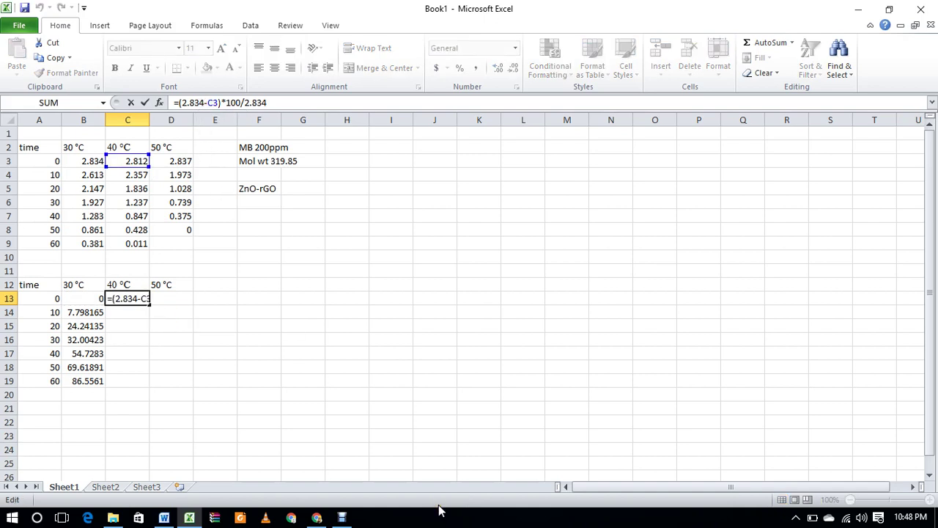
key("BackSpace")
key("BackSpace")
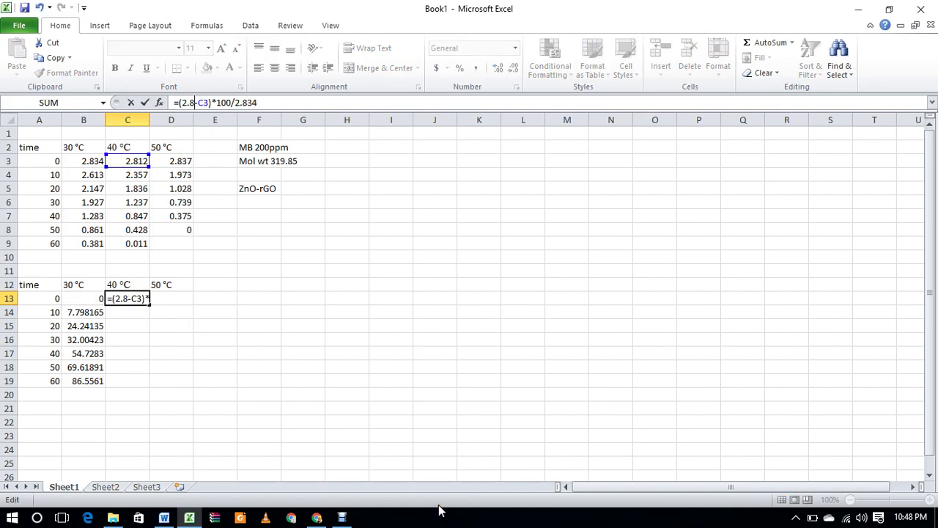
type("12")
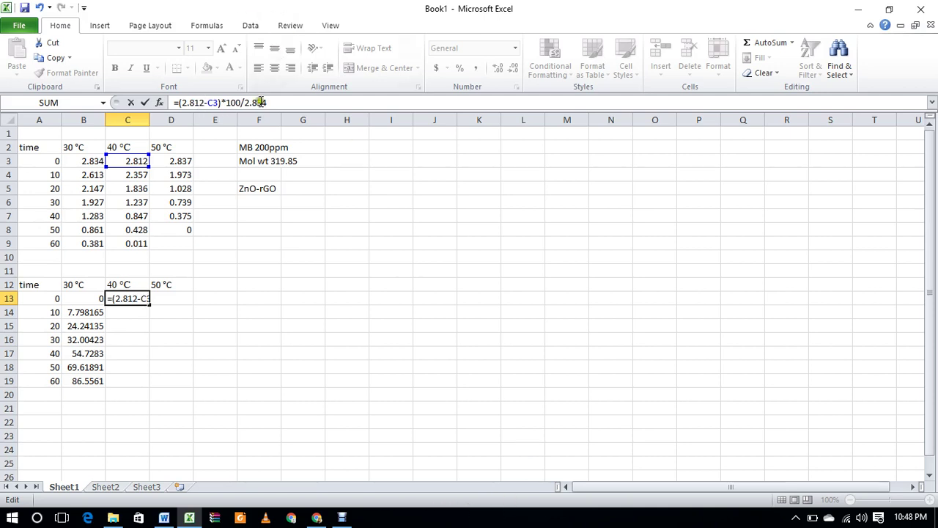
left_click(269, 102)
key("BackSpace")
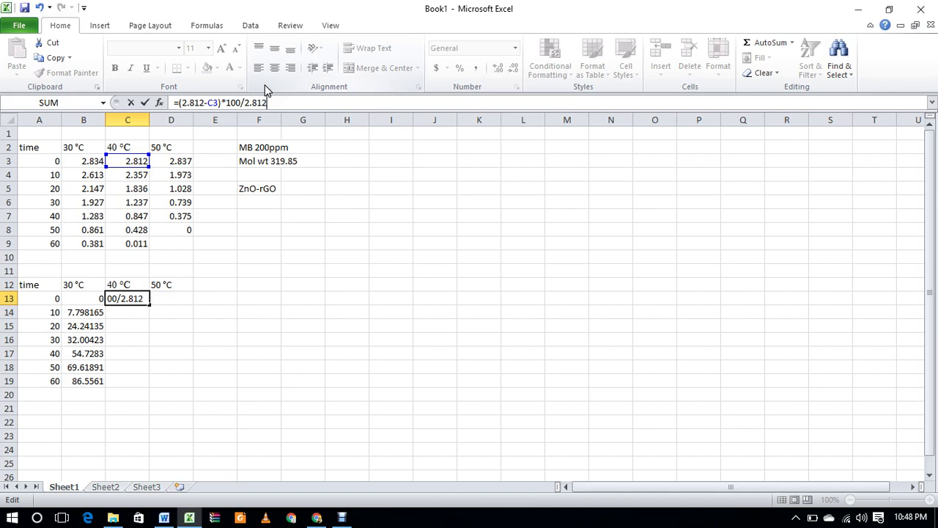
key("Return")
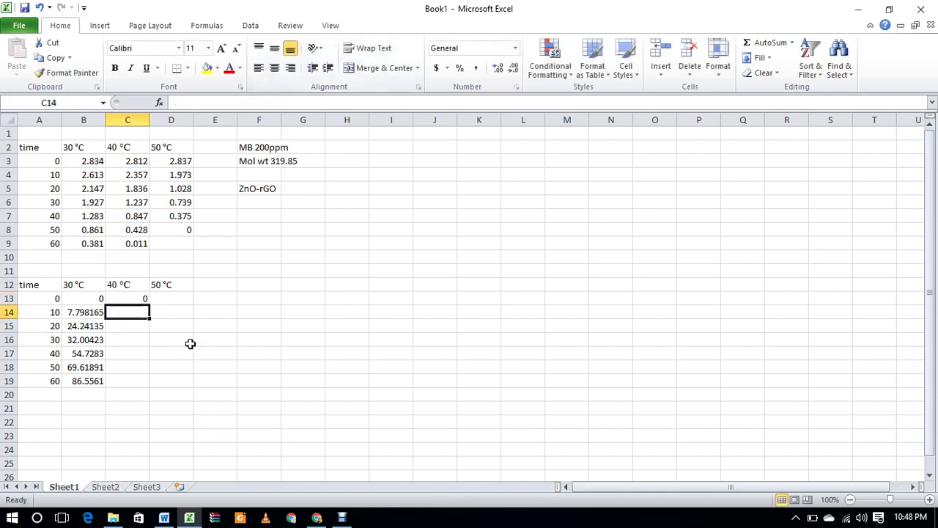
left_click(142, 297)
left_click_drag(147, 302, 146, 381)
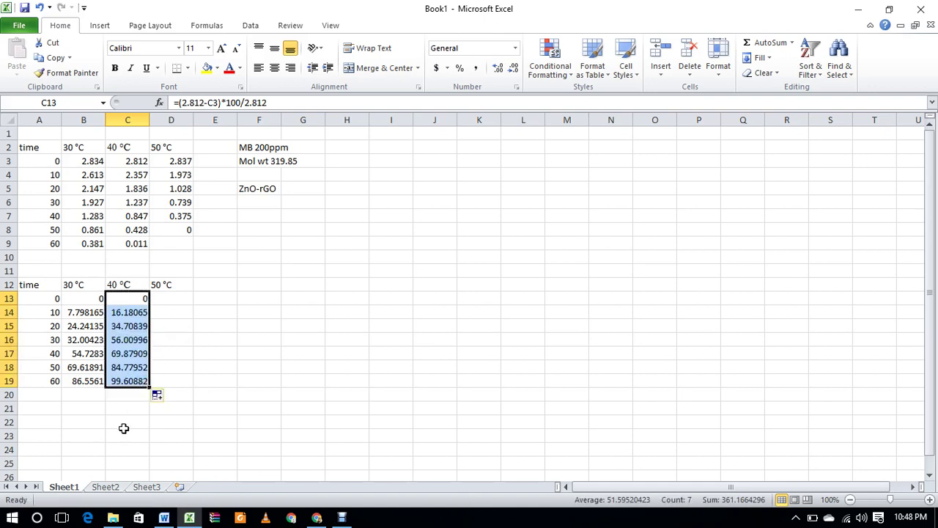
left_click(165, 301)
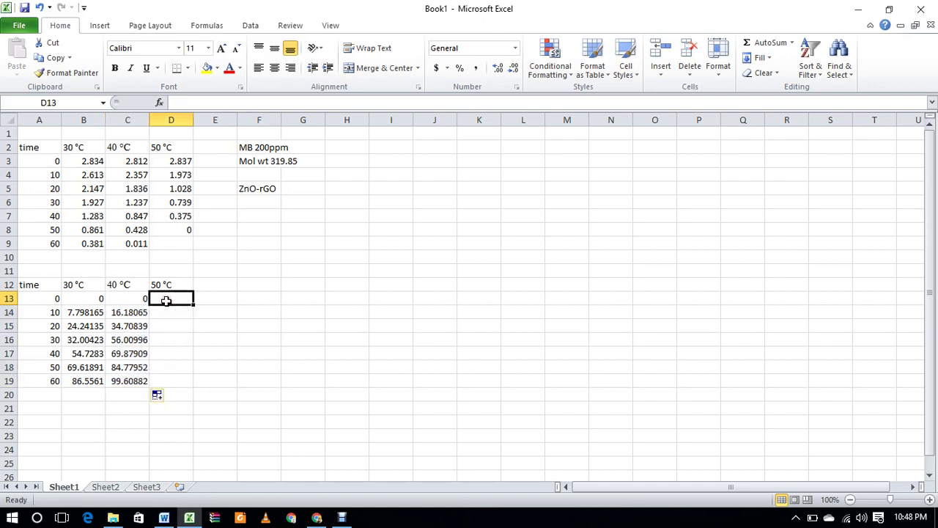
right_click(165, 300)
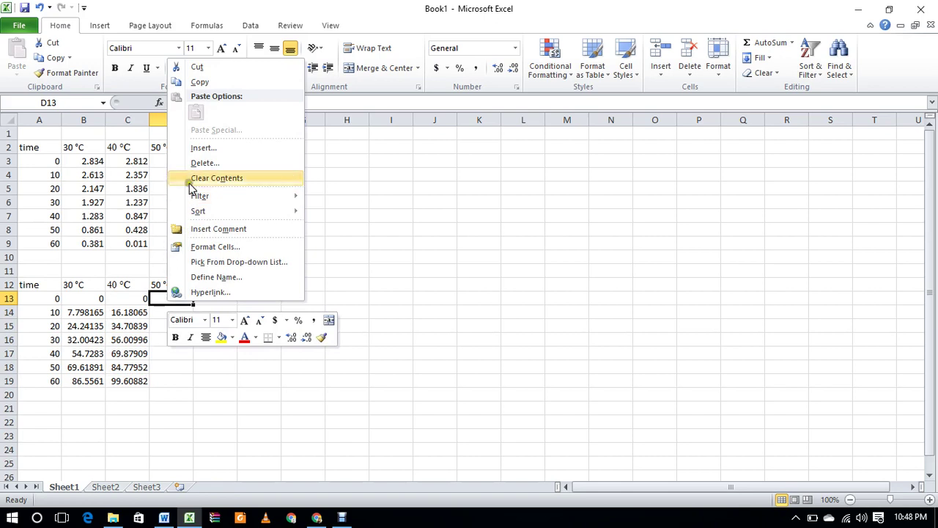
left_click(288, 389)
Copy cell C13 and paste only its formula into D13 under the 50 °C heading.
left_click(142, 298)
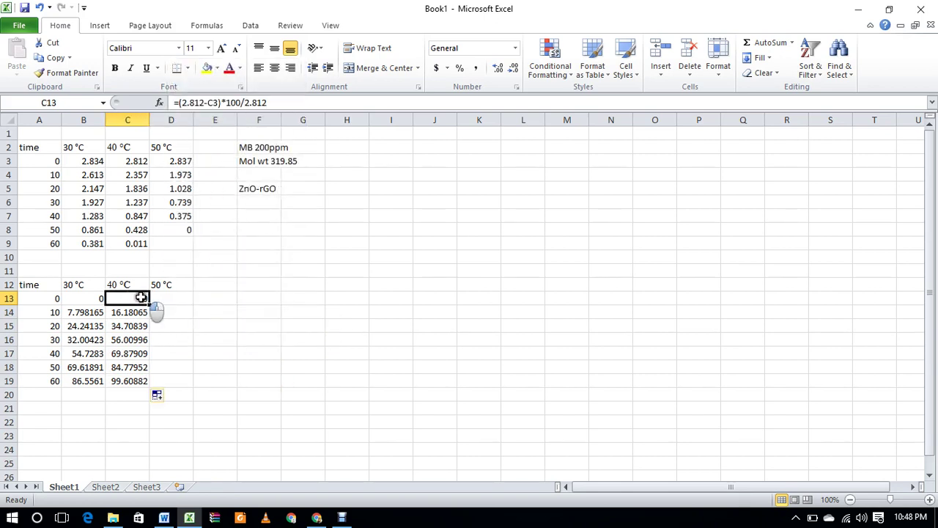
right_click(141, 297)
left_click(173, 79)
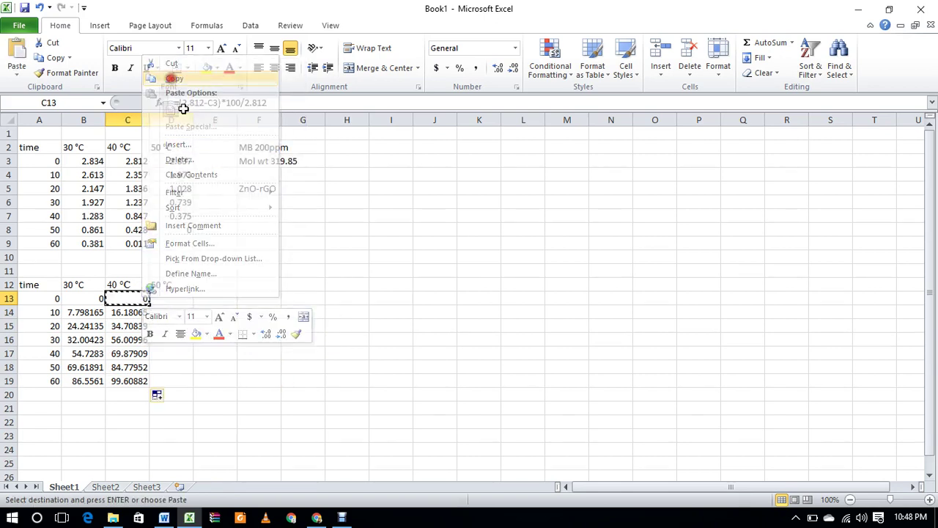
left_click(169, 299)
right_click(169, 299)
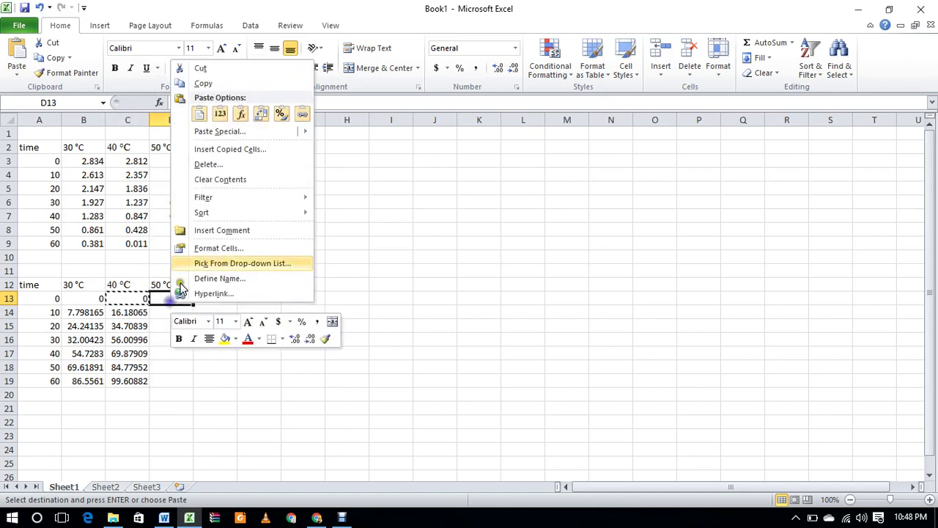
left_click(243, 115)
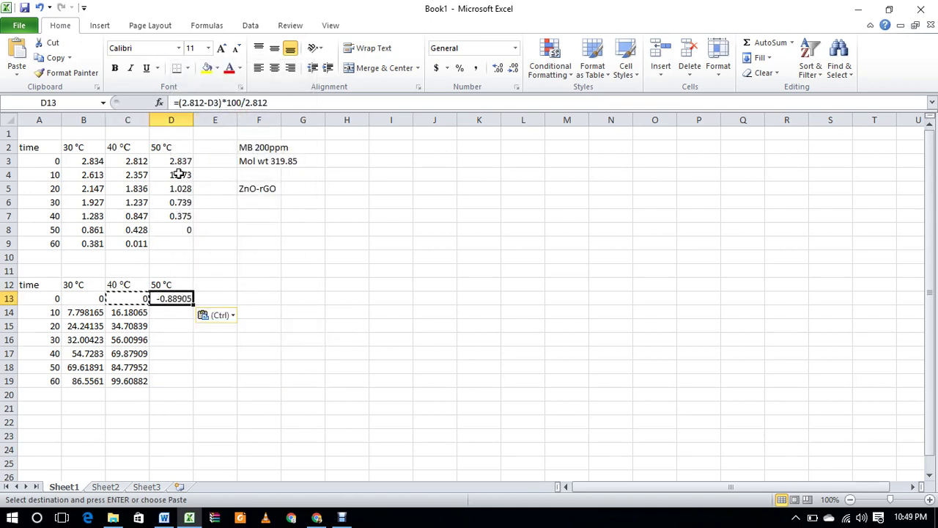
Change the D13 formula to =(2.837-D3)*100/2.837.
left_click(203, 104)
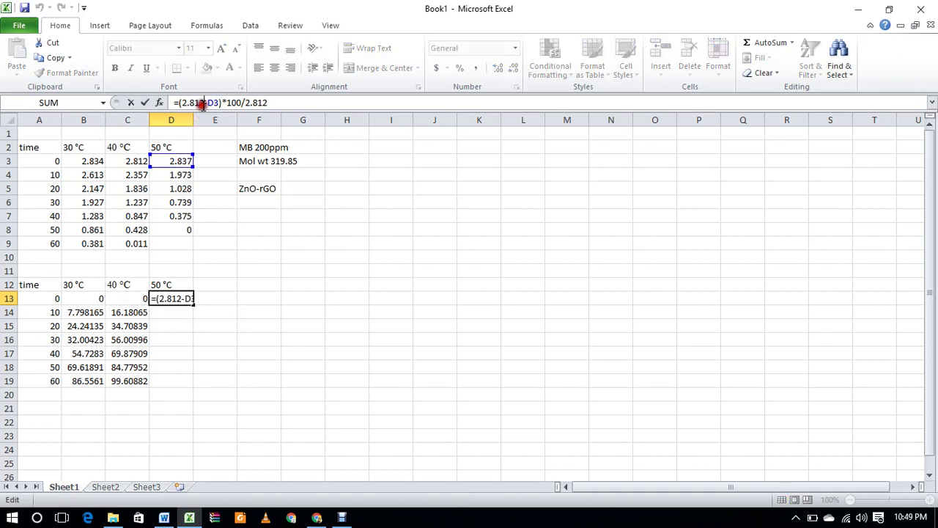
key("BackSpace")
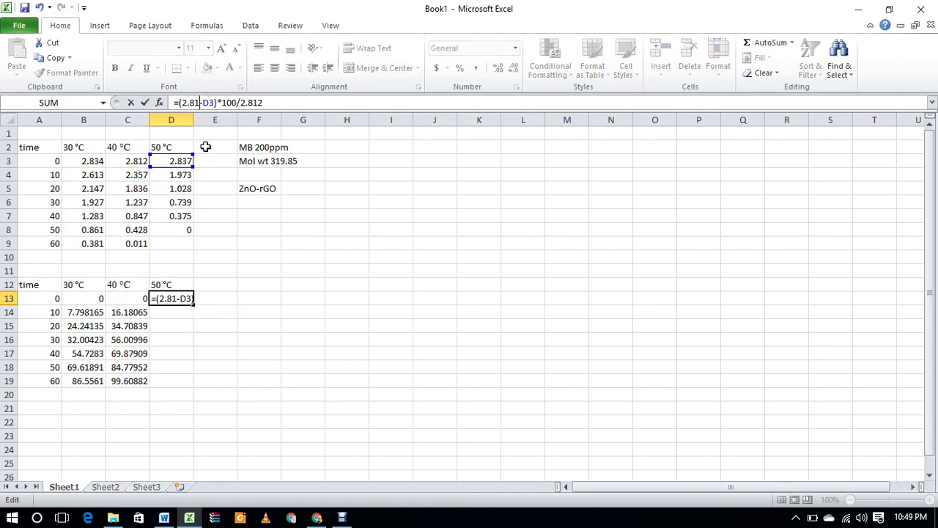
key("BackSpace")
type("37")
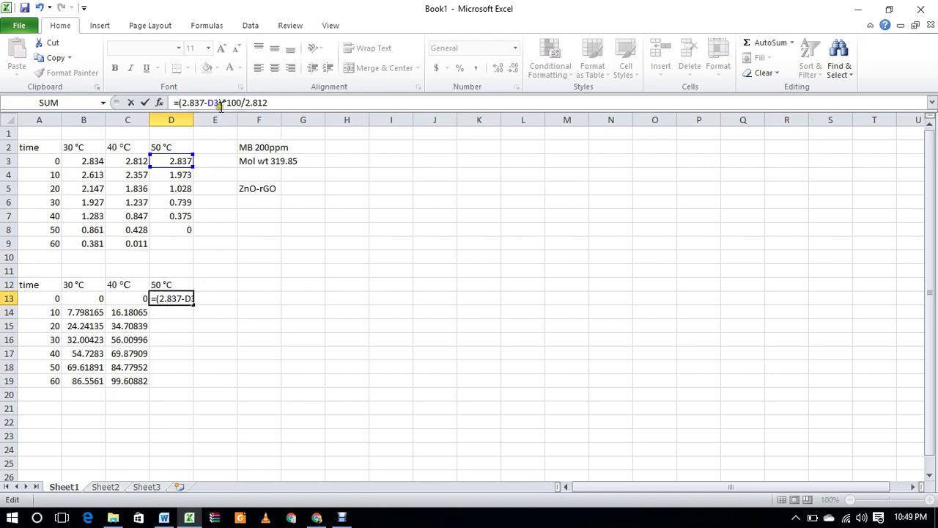
left_click(277, 103)
key("BackSpace")
key("BackSpace")
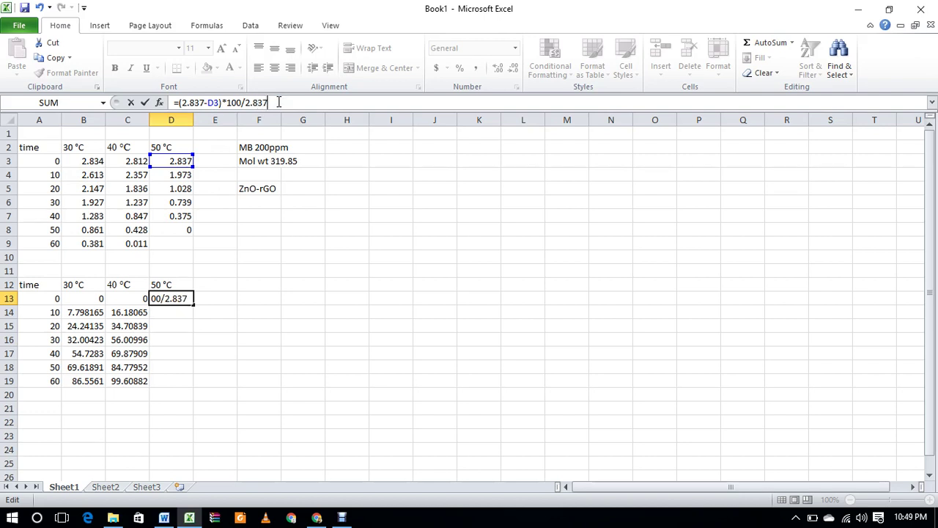
key("Return")
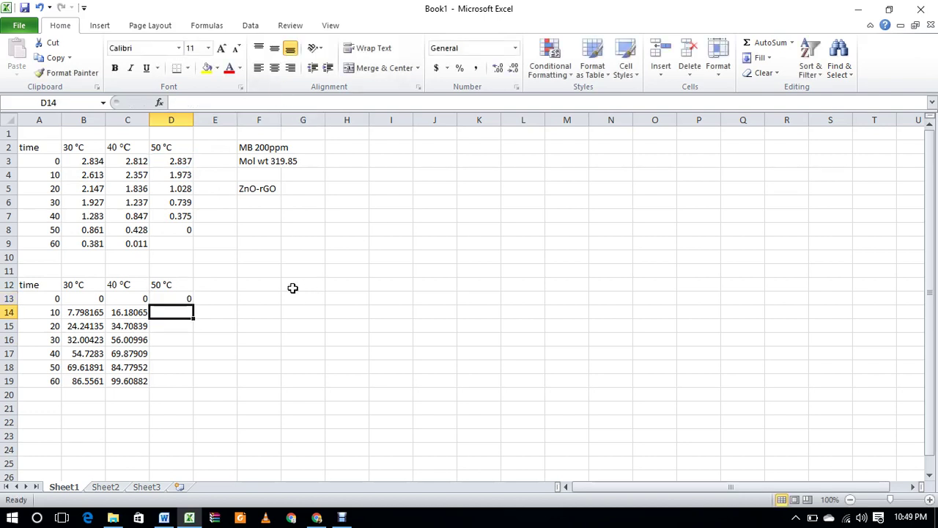
Fill the D13 formula down through D19, and clear D19, which has no 60-minute reading at 50 °C.
left_click(188, 298)
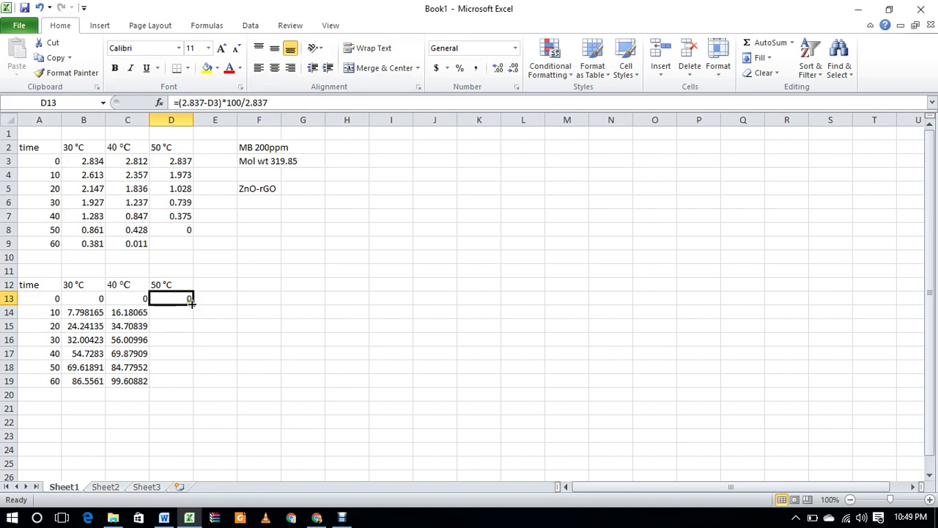
left_click_drag(193, 304, 170, 394)
left_click(382, 359)
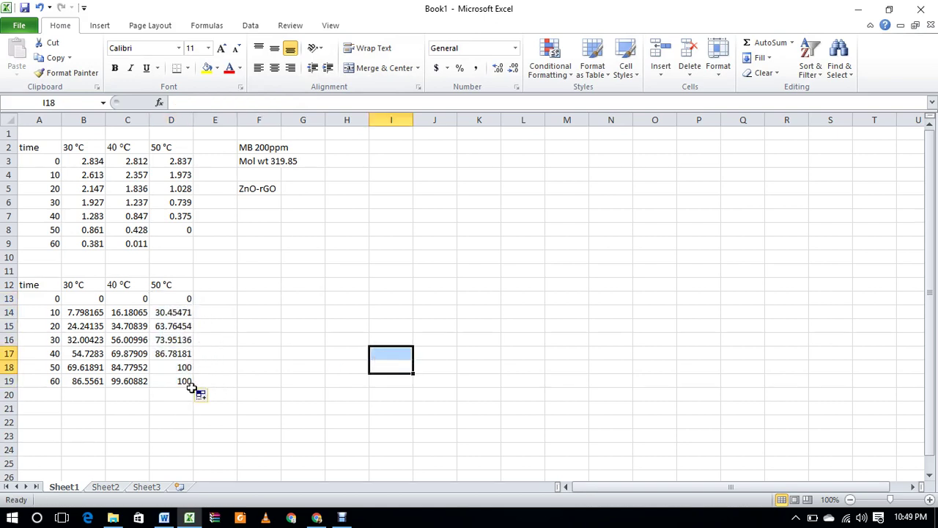
left_click(188, 381)
key("Delete")
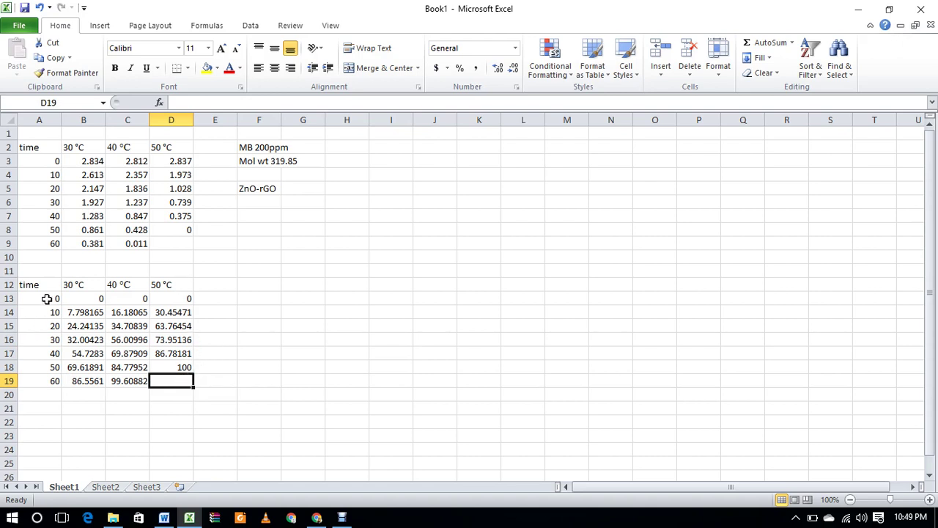
Insert a markers-only scatter chart from the degradation table in A12:D19.
left_click_drag(35, 284, 158, 377)
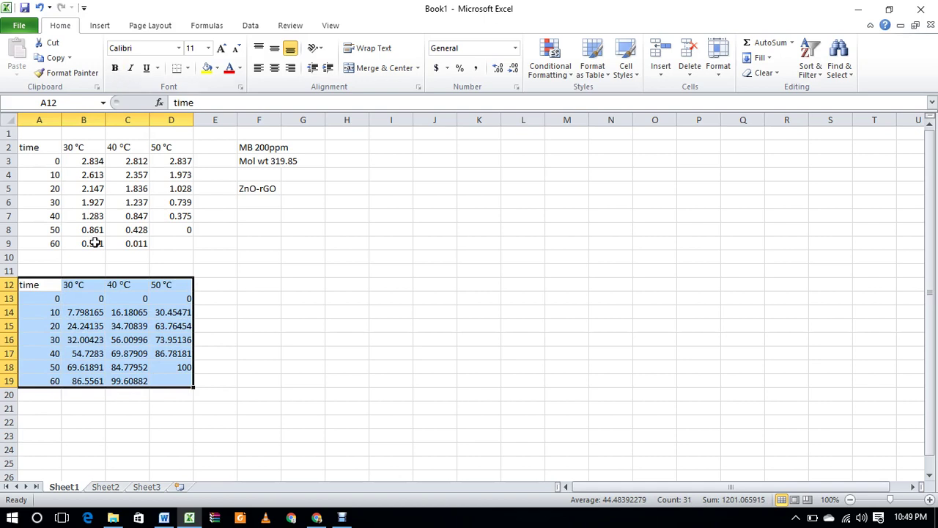
left_click(100, 25)
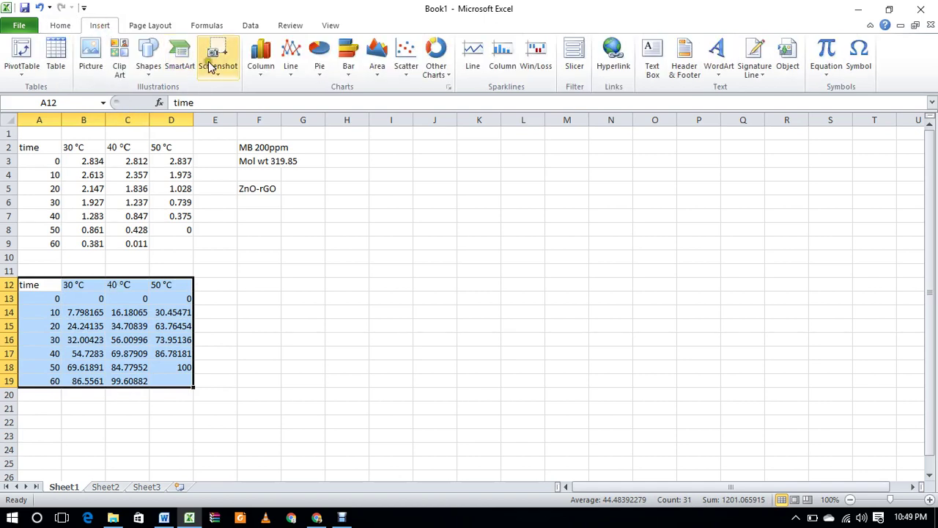
left_click(404, 52)
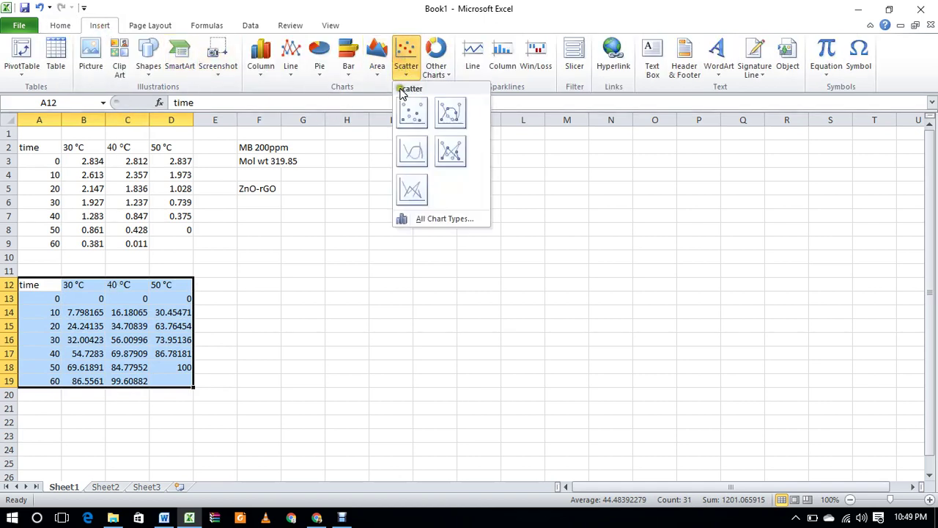
left_click(412, 113)
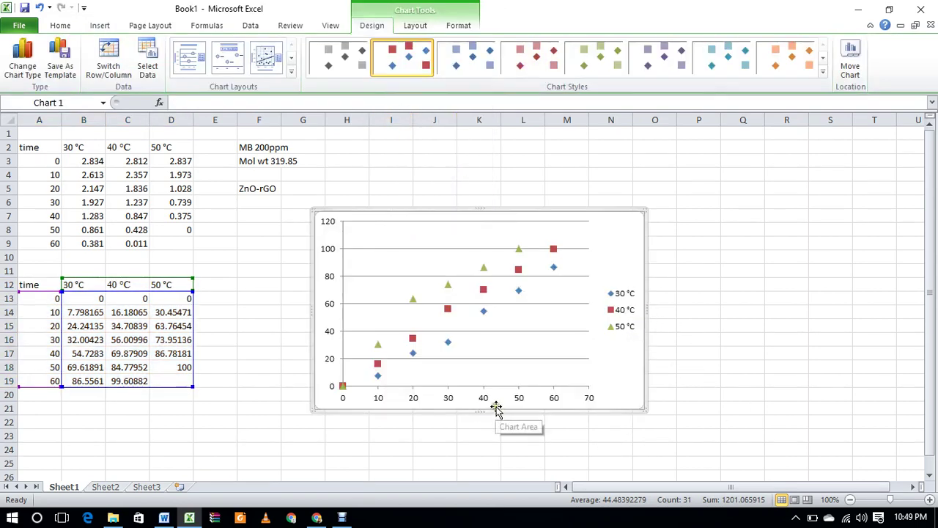
Add a horizontal axis title below the chart's axis reading "Time (min)".
left_click(415, 26)
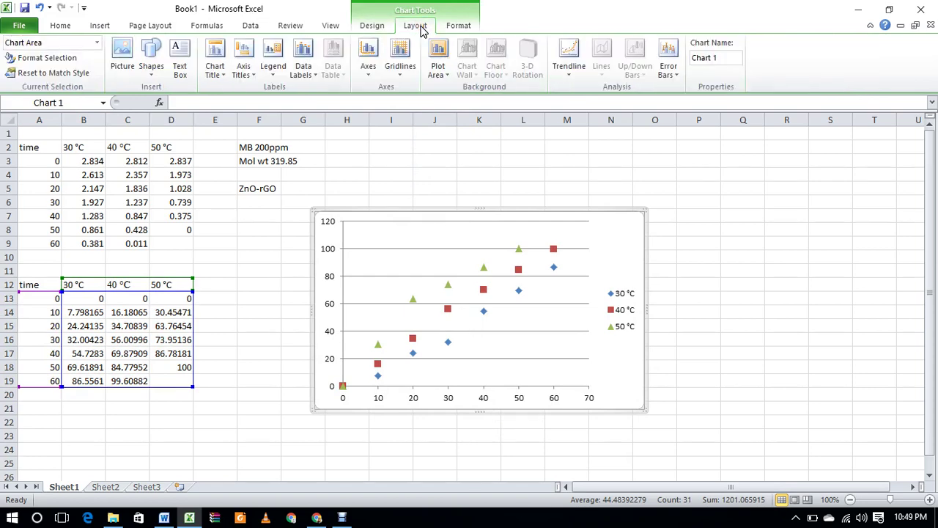
left_click(243, 69)
mouse_move(314, 90)
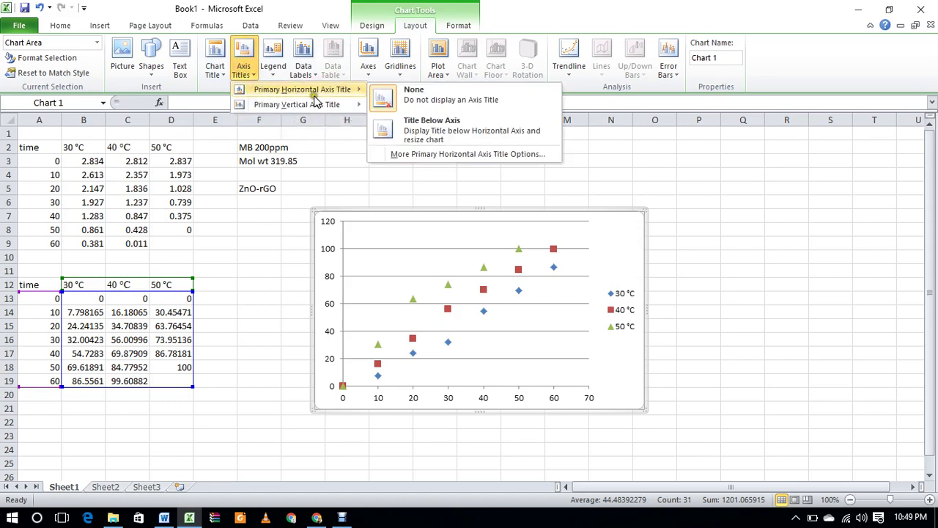
left_click(409, 131)
left_click(474, 395)
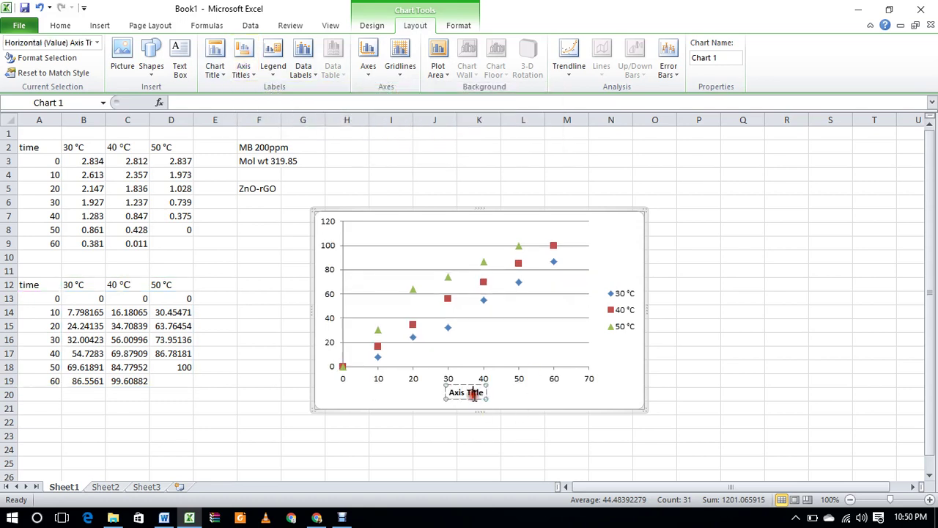
key("BackSpace")
key("BackSpace")
key("BackSpace")
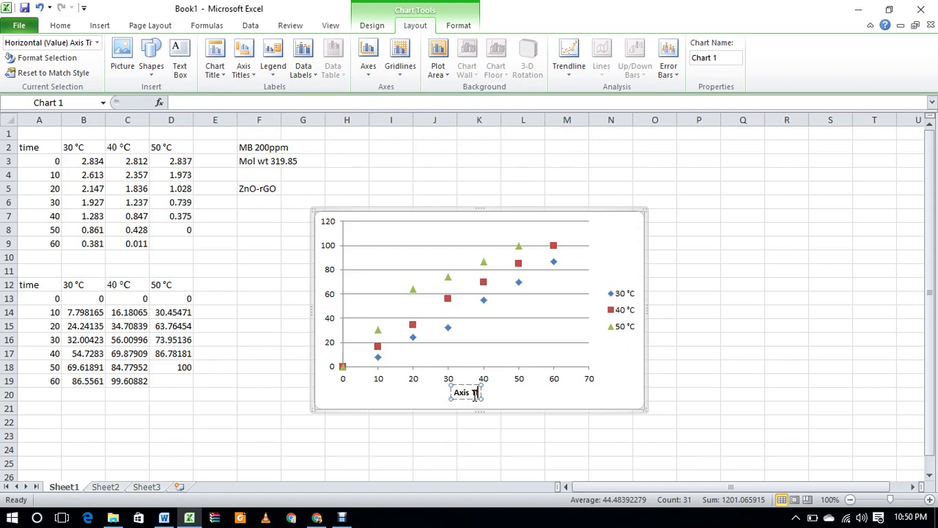
key("BackSpace")
key("BackSpace")
key("BackSpace")
key("BackSpace")
key("BackSpace")
key("BackSpace")
key("BackSpace")
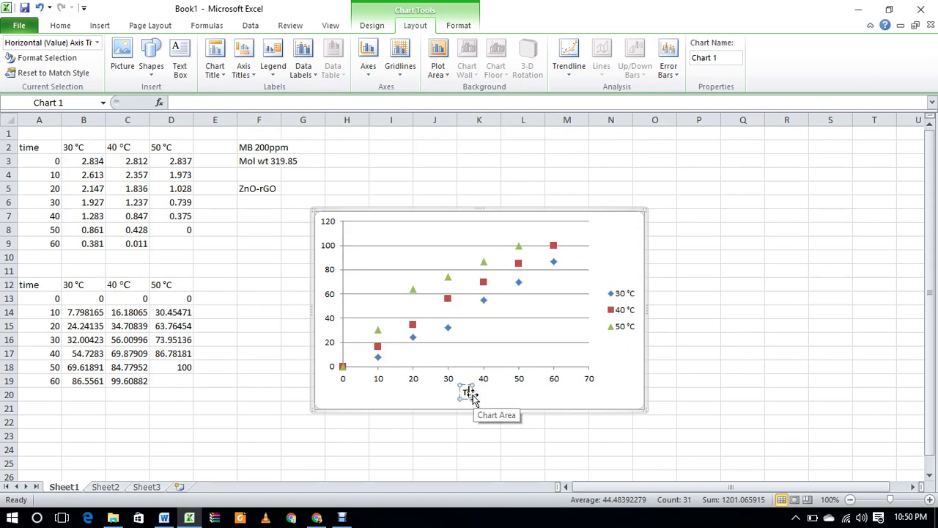
type("Time (min)")
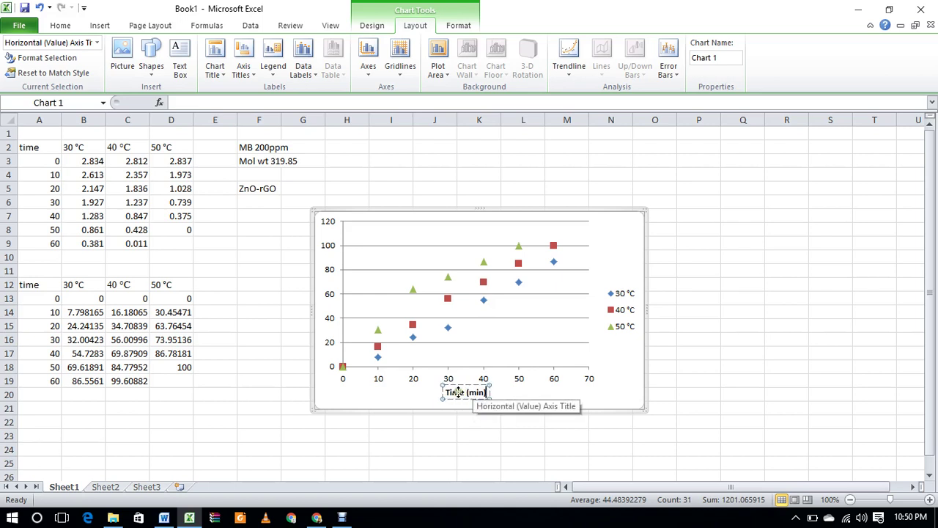
left_click(368, 405)
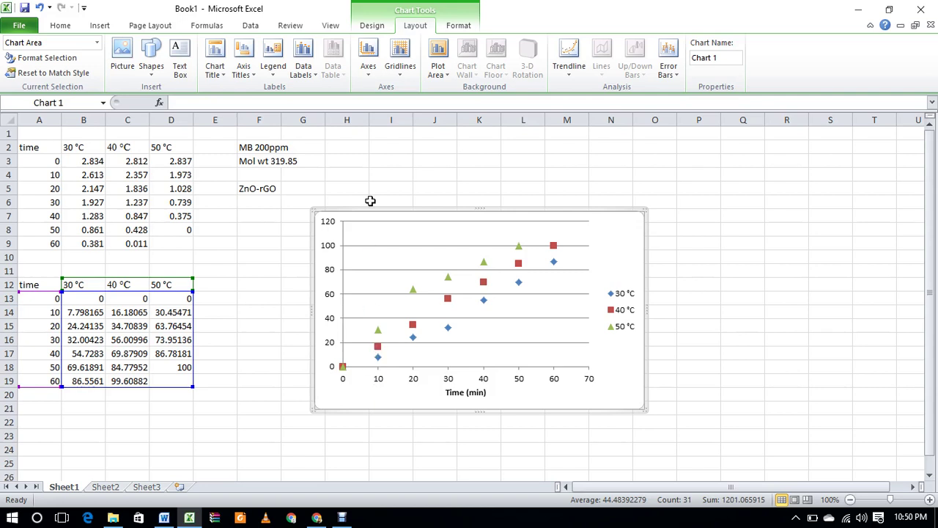
Add a rotated vertical axis title to the chart reading "Degradation (%)".
left_click(244, 70)
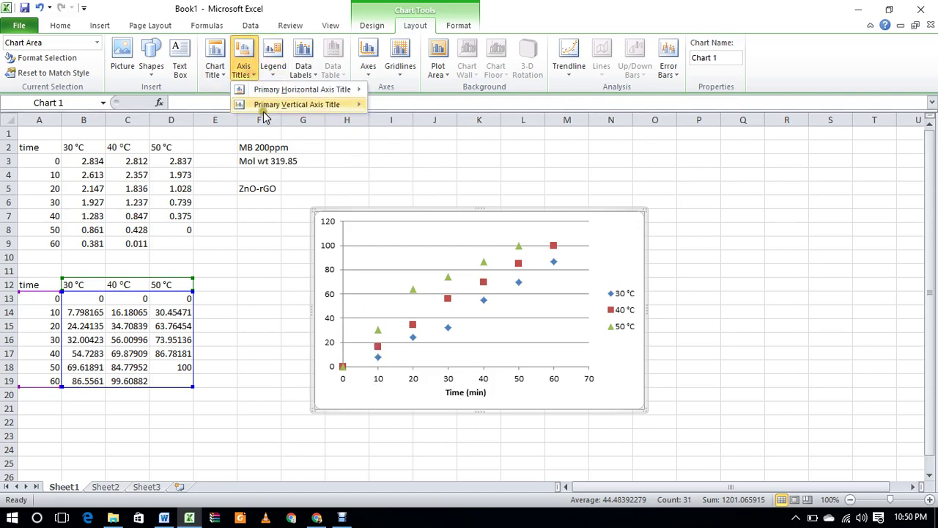
mouse_move(264, 118)
left_click(434, 139)
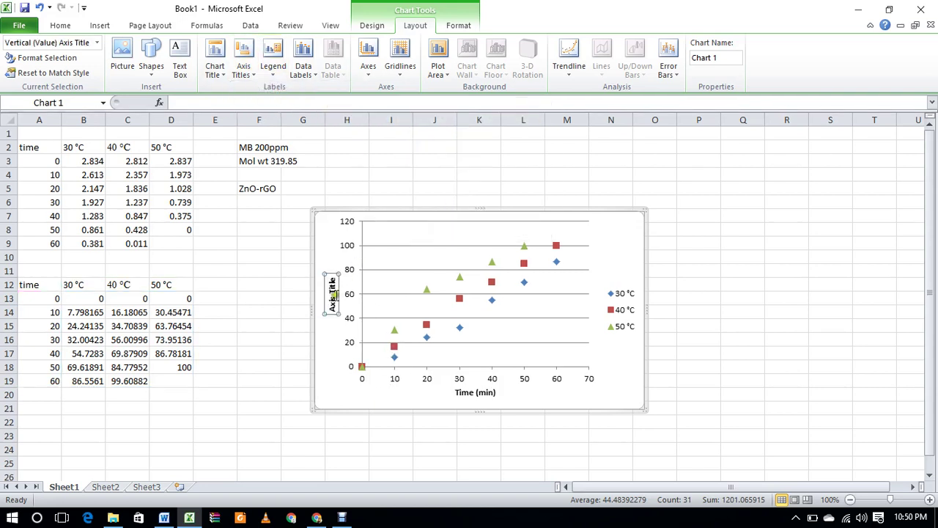
left_click(334, 294)
key("BackSpace")
key("BackSpace")
key("BackSpace")
key("BackSpace")
key("BackSpace")
key("BackSpace")
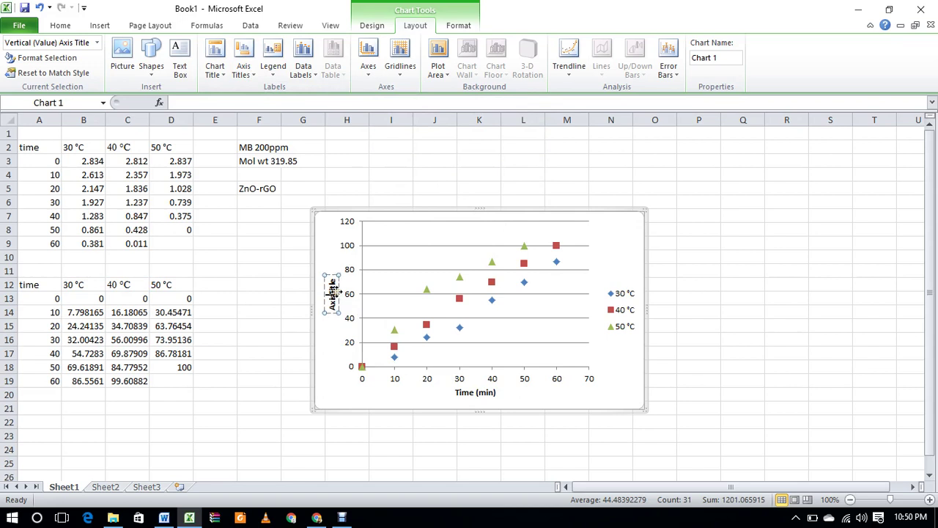
key("BackSpace")
key("BackSpace")
key("BackSpace")
key("BackSpace")
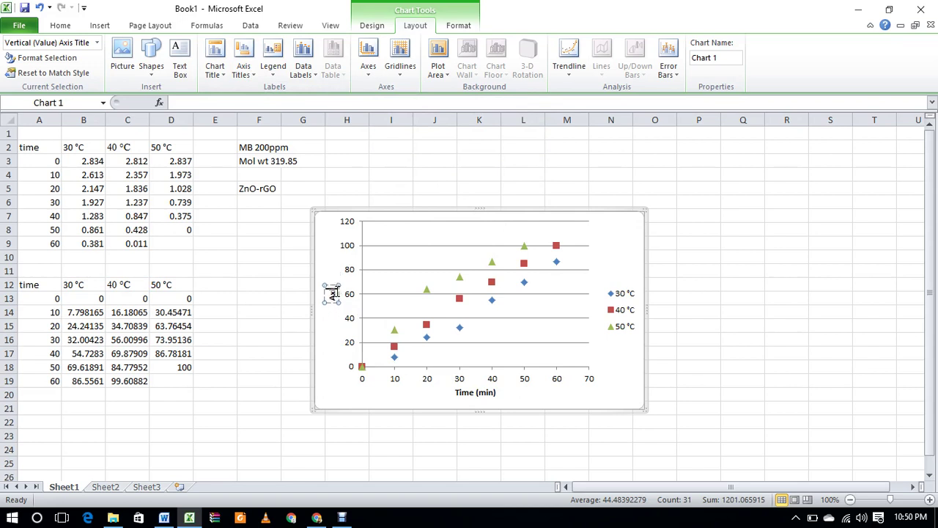
type("Degrad")
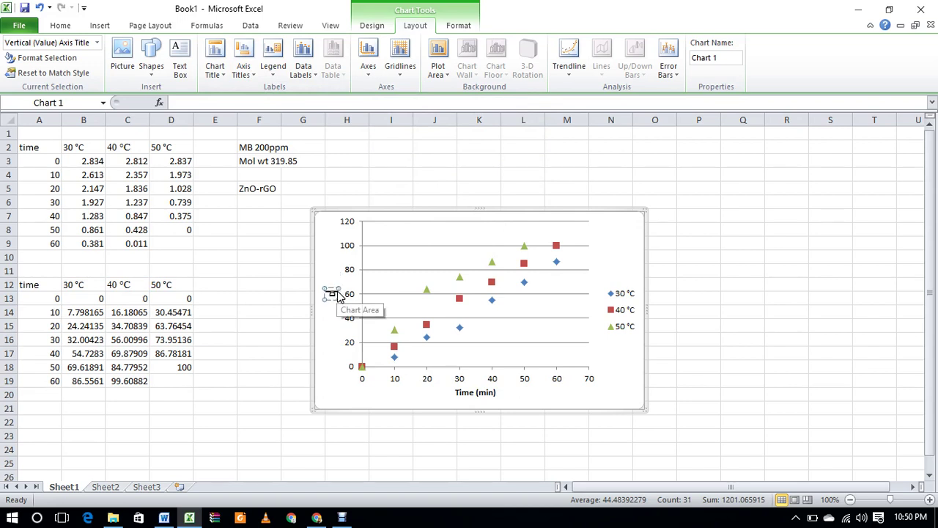
type("ation")
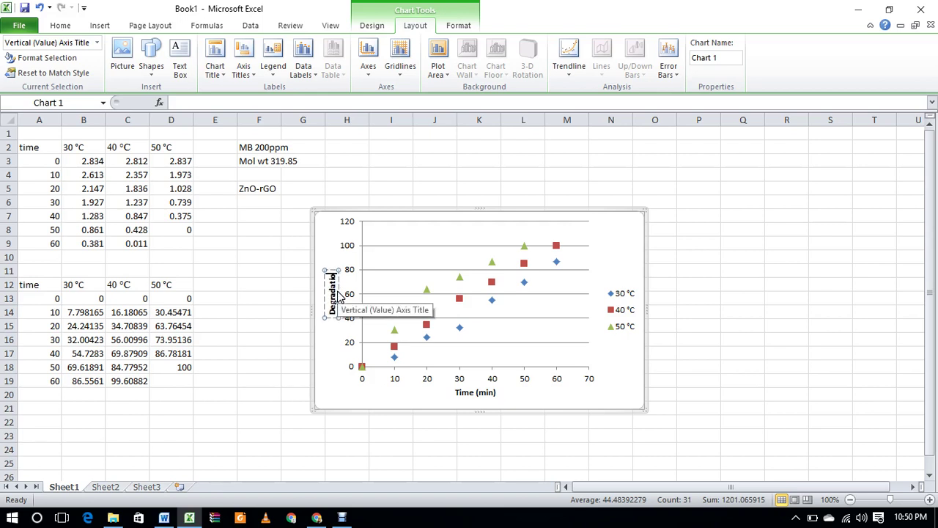
type(" (%)")
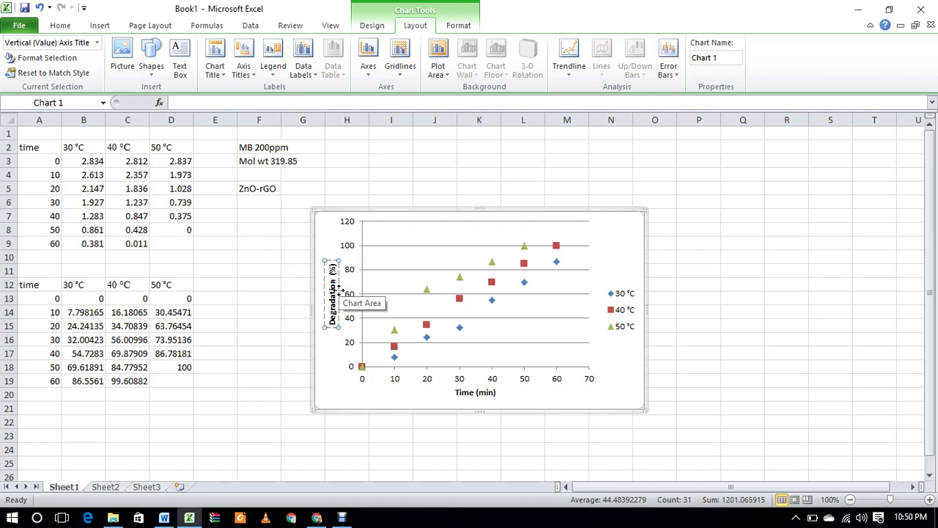
left_click(728, 296)
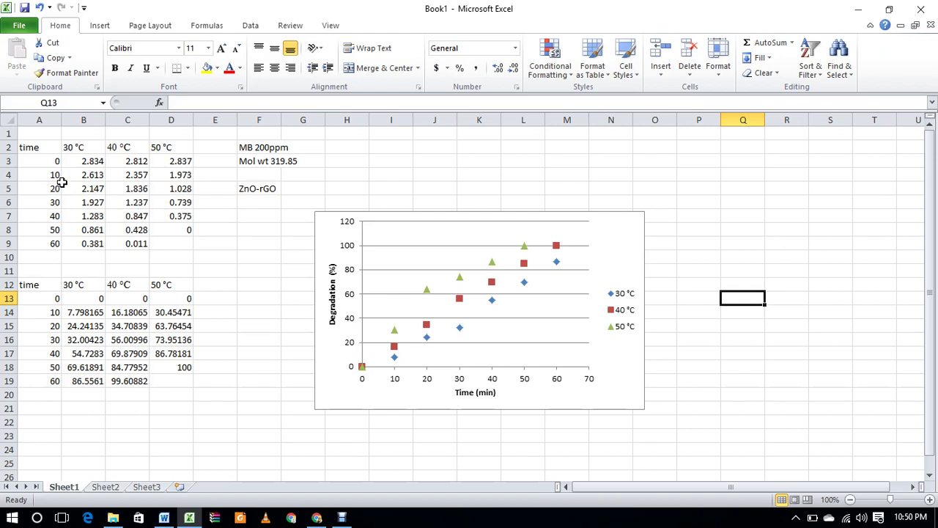
Copy the time column A2:A9 and paste it at A22 to start a third table.
left_click_drag(33, 153, 42, 243)
key("ctrl+c")
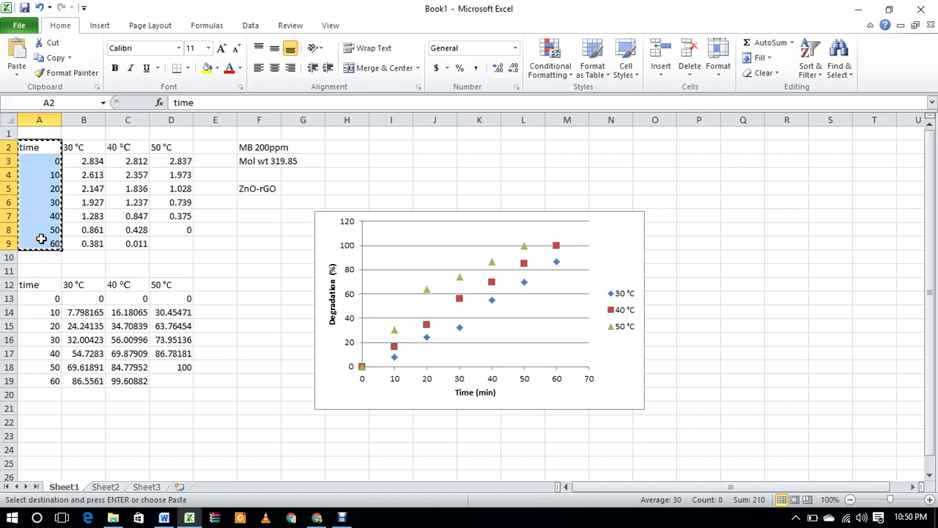
scroll(42, 243, "down", 2)
left_click(46, 348)
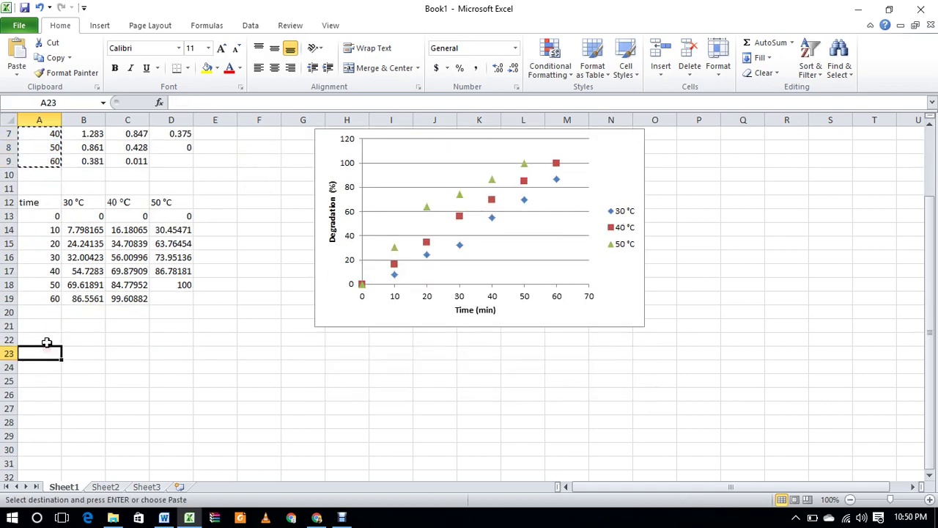
left_click(46, 339)
key("ctrl+v")
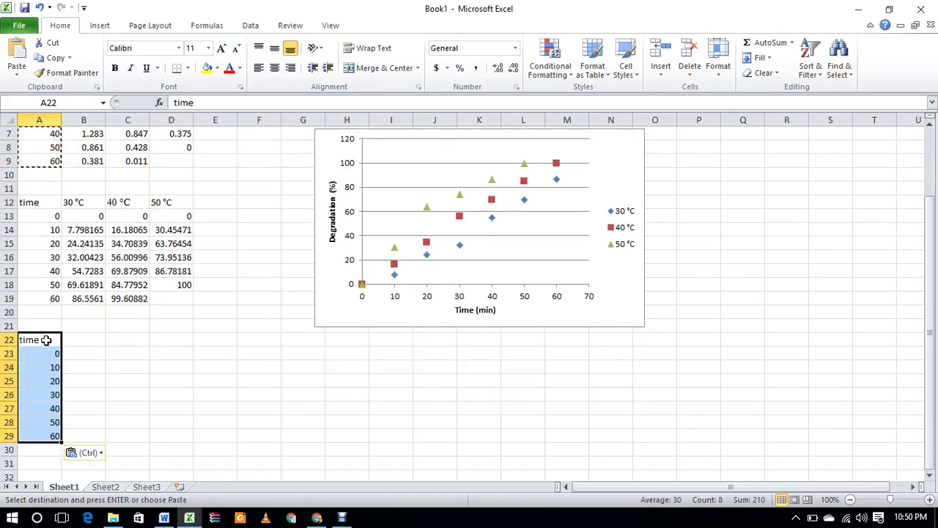
Copy the temperature headers 30 °C, 40 °C and 50 °C from B2:D2 into B22:D22.
scroll(63, 341, "up", 2)
left_click_drag(74, 149, 158, 149)
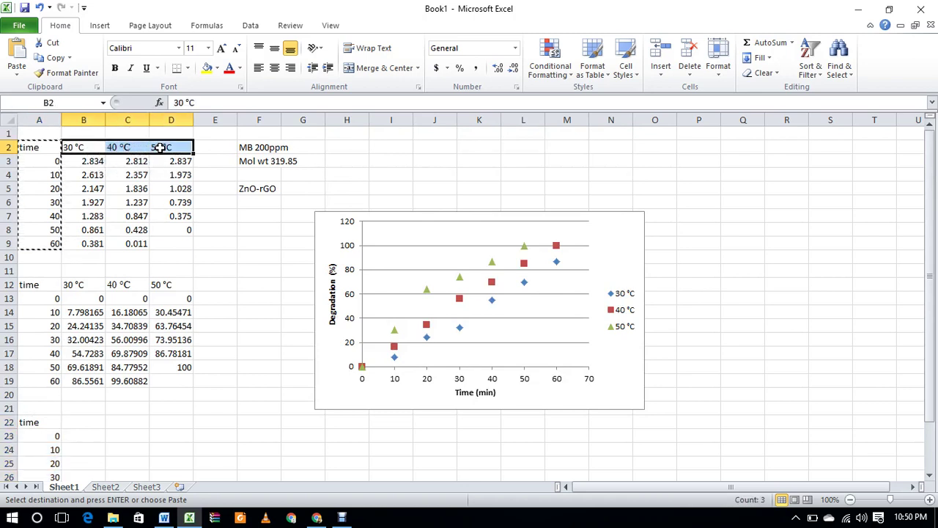
key("ctrl+c")
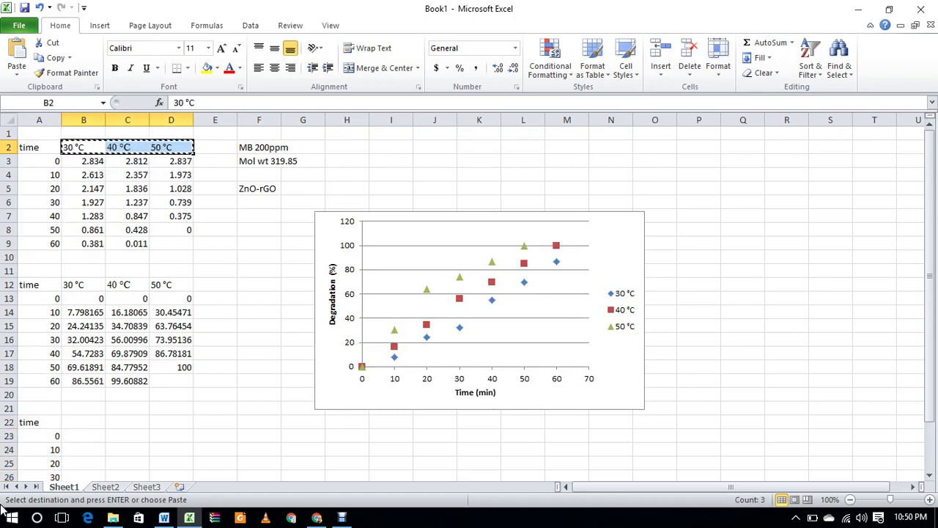
left_click(83, 421)
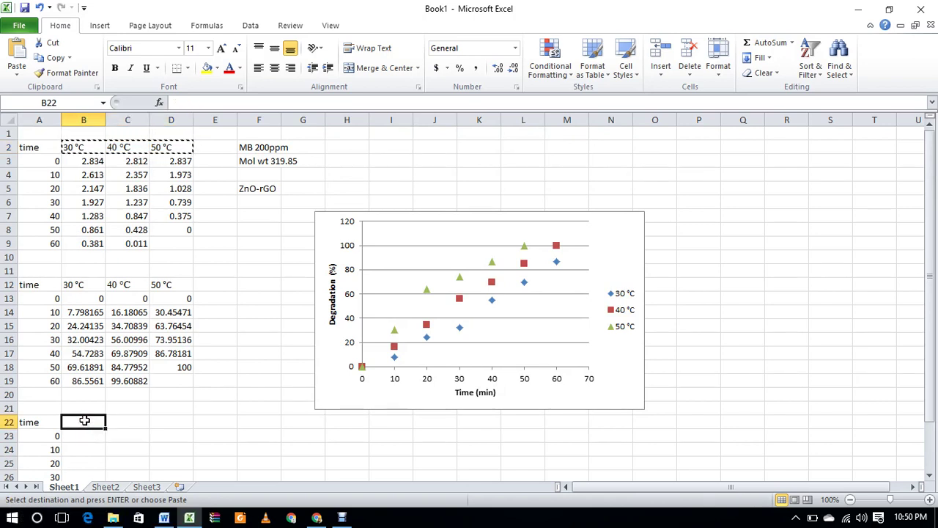
key("ctrl+v")
Enter the formula =B3/2.834 in B23 for the 30 °C ratio to the initial reading.
left_click(83, 435)
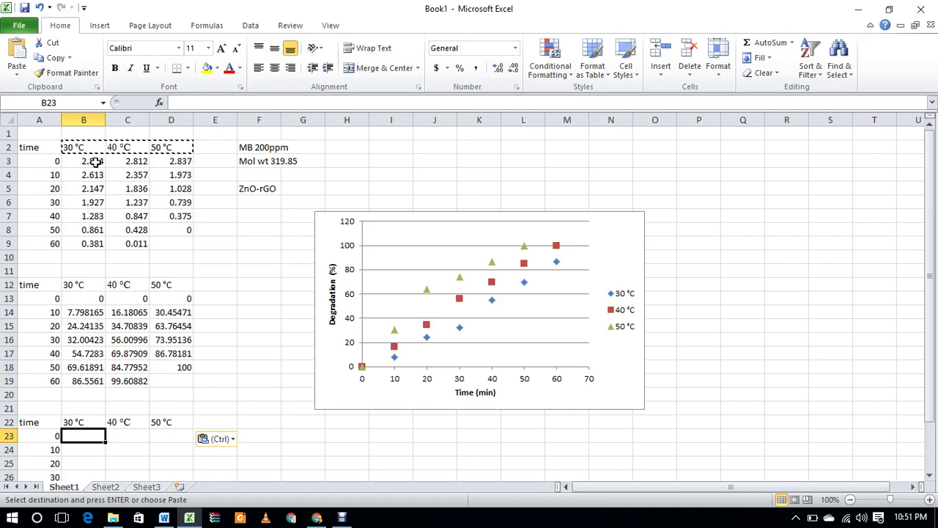
type("=")
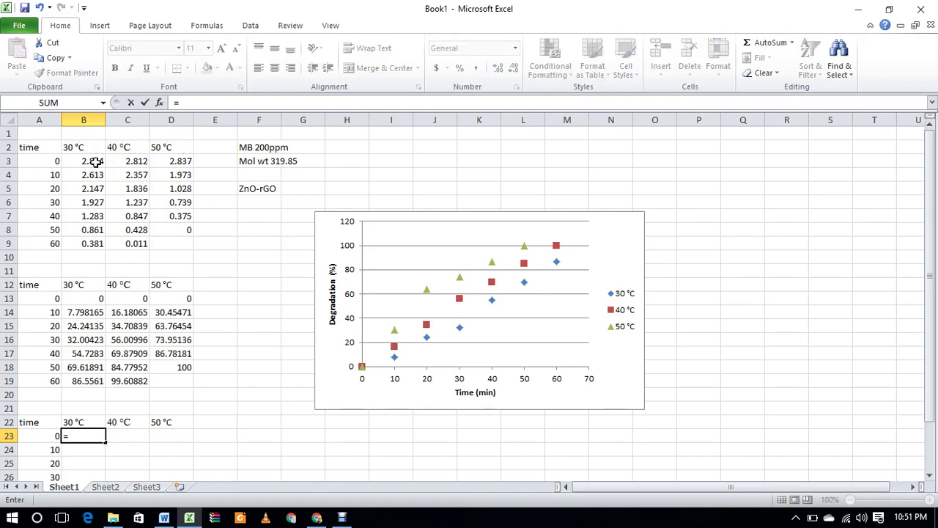
left_click(96, 161)
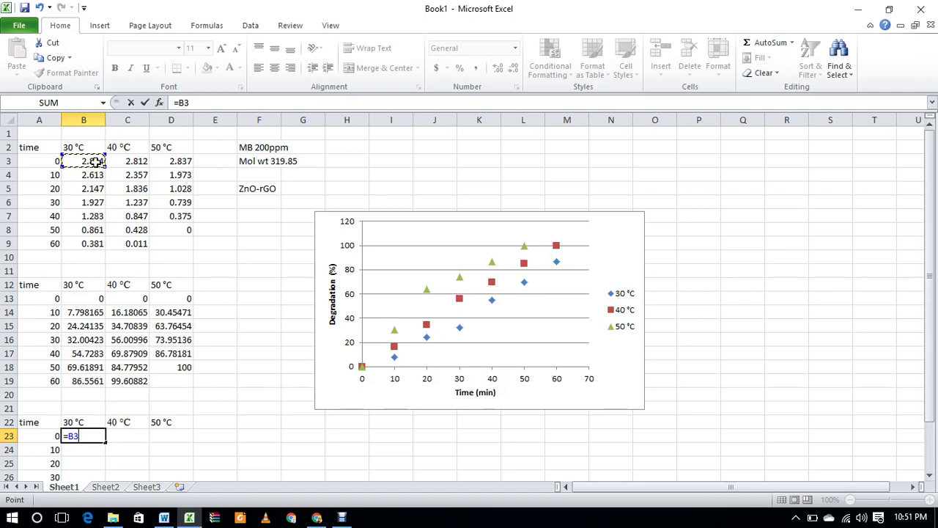
type("/2.834")
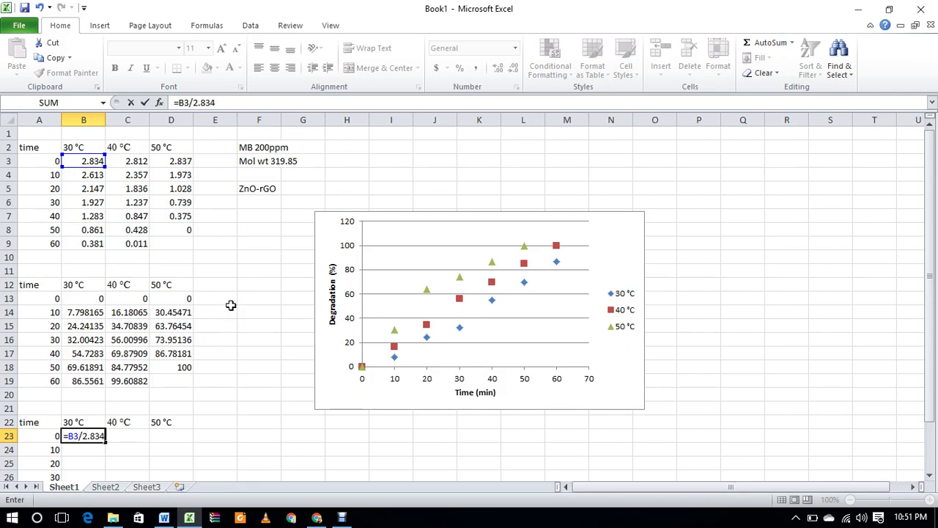
key("Return")
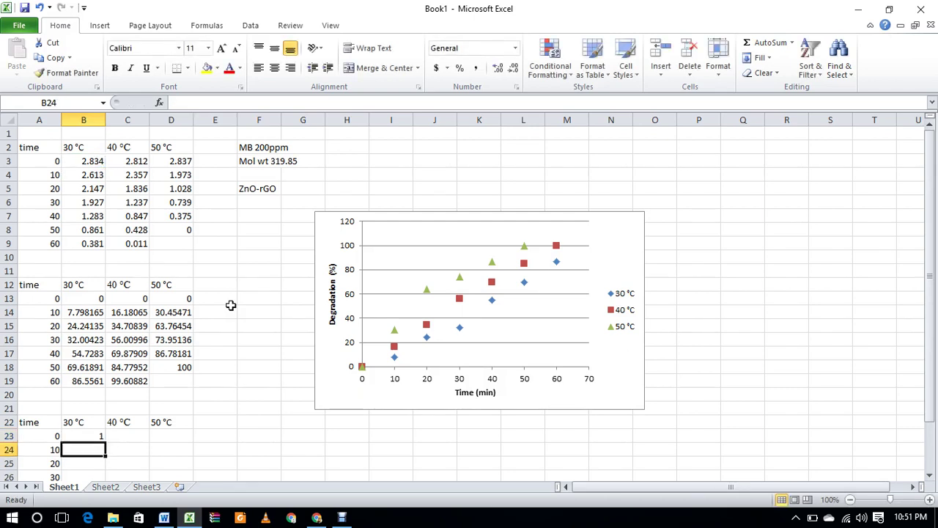
Enter the formula =C3/2.812 in C23 for the 40 °C ratio to the initial reading.
left_click(137, 437)
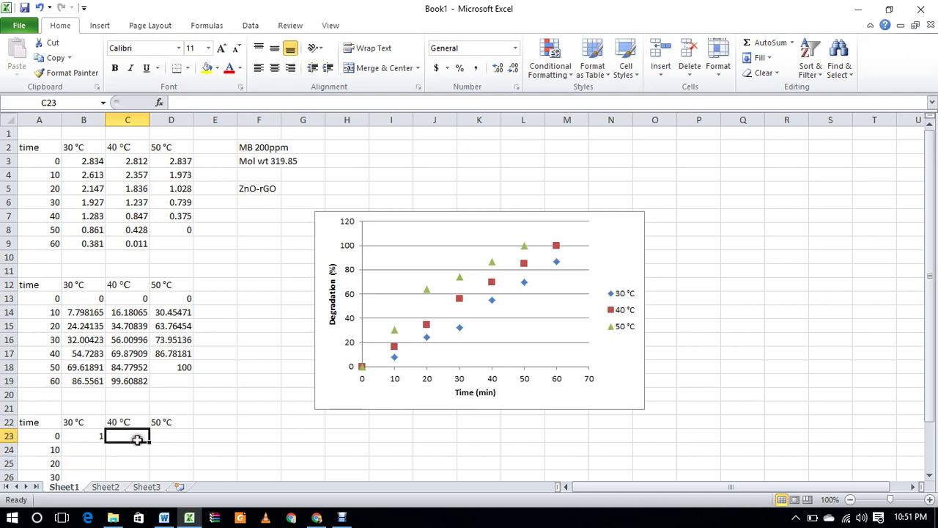
type("=")
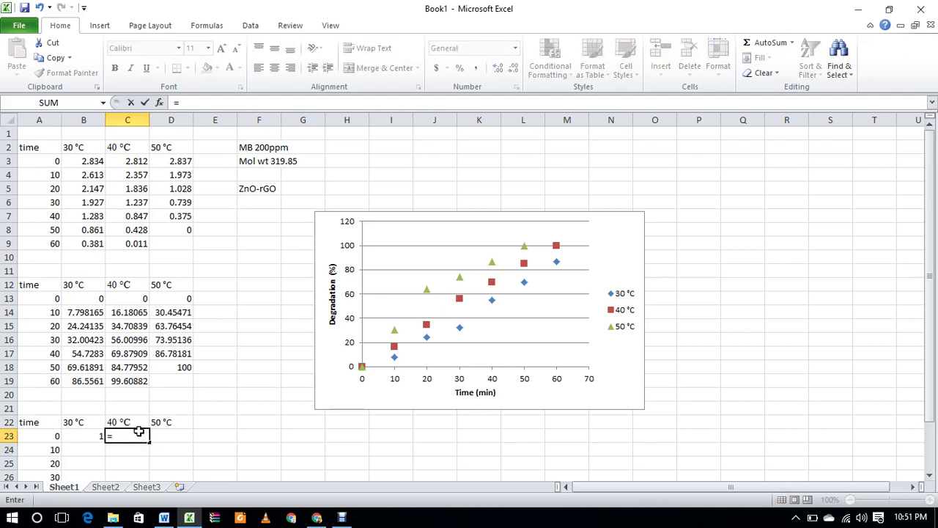
left_click(144, 158)
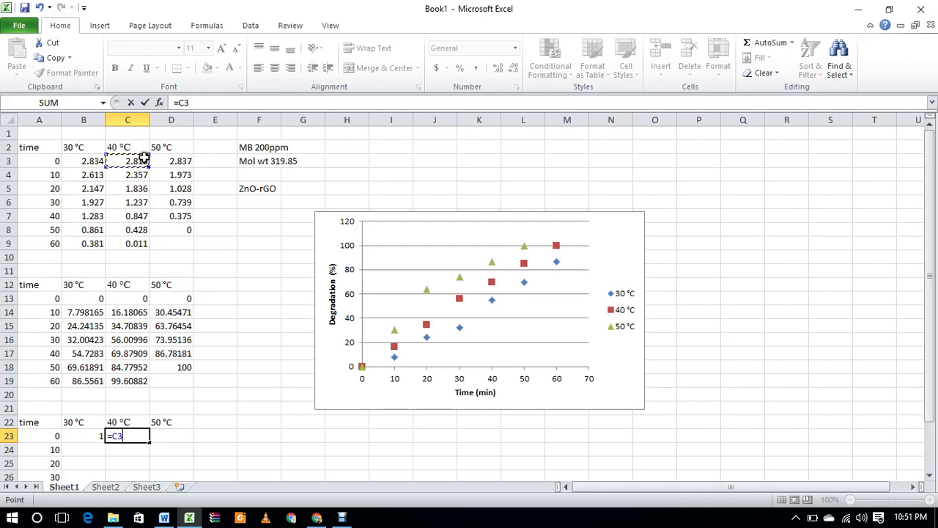
type("/")
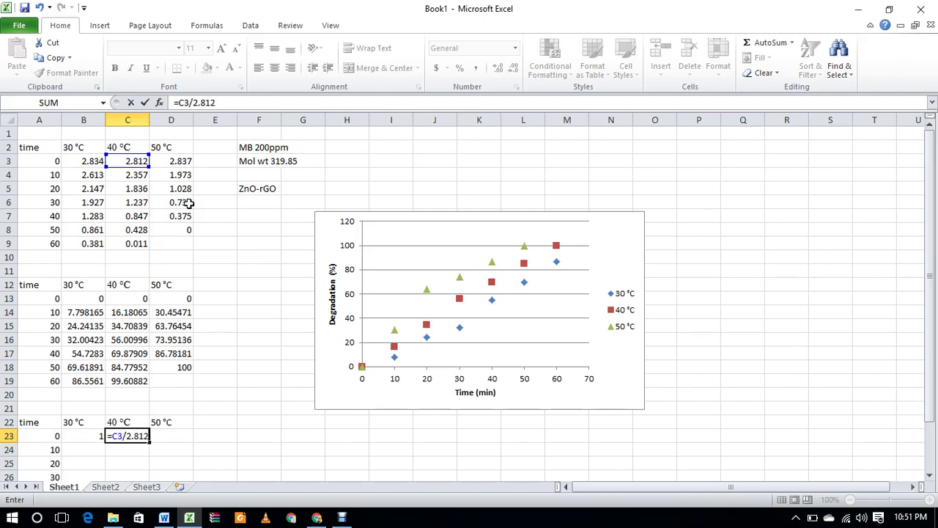
type("2.812")
key("Return")
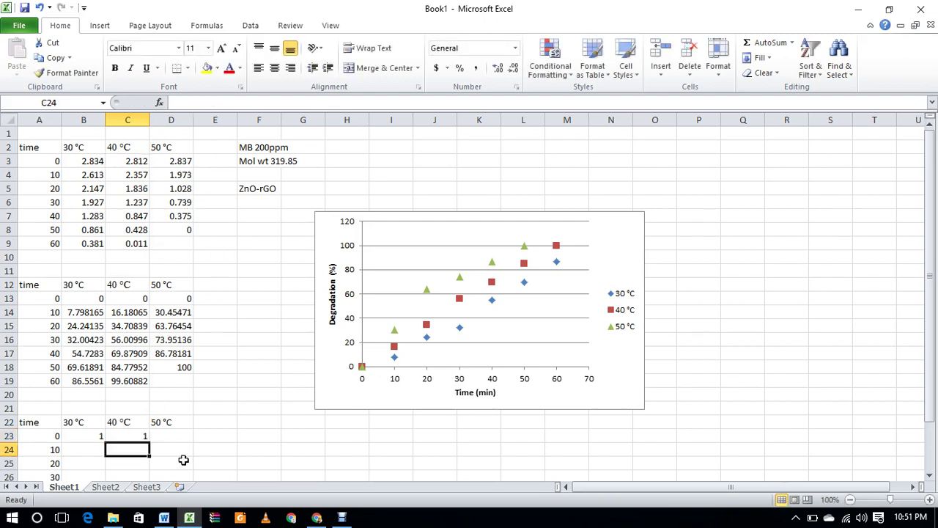
Enter the formula =D3/2.837 in D23 for the 50 °C ratio to the initial reading.
left_click(177, 438)
type("=")
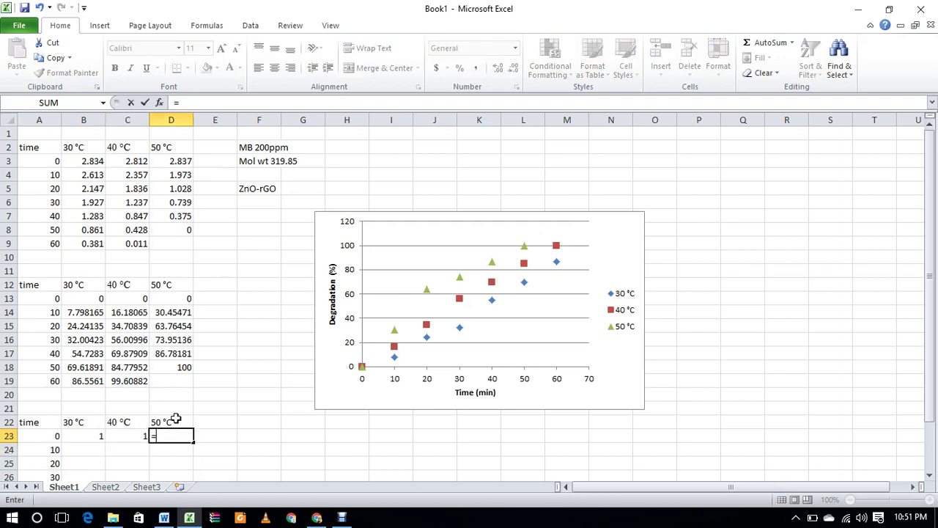
left_click(184, 164)
type("/")
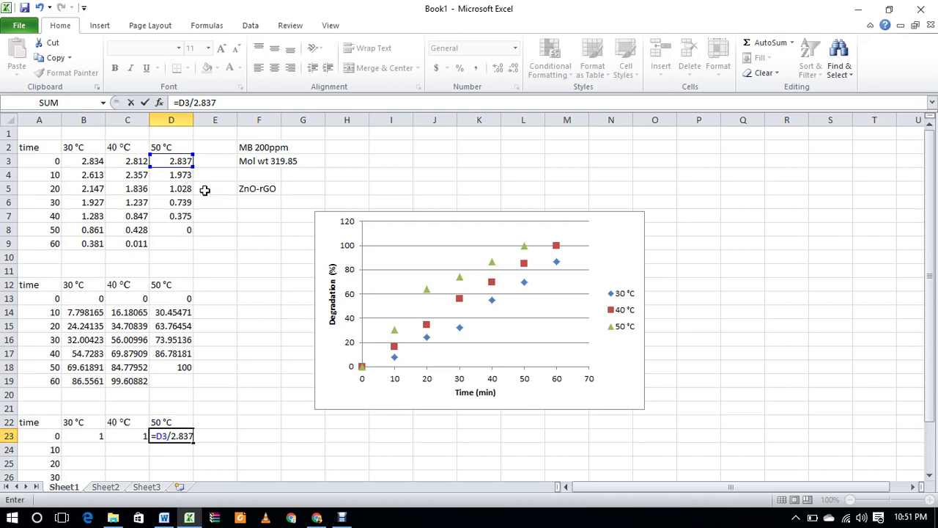
type("2.837")
key("Return")
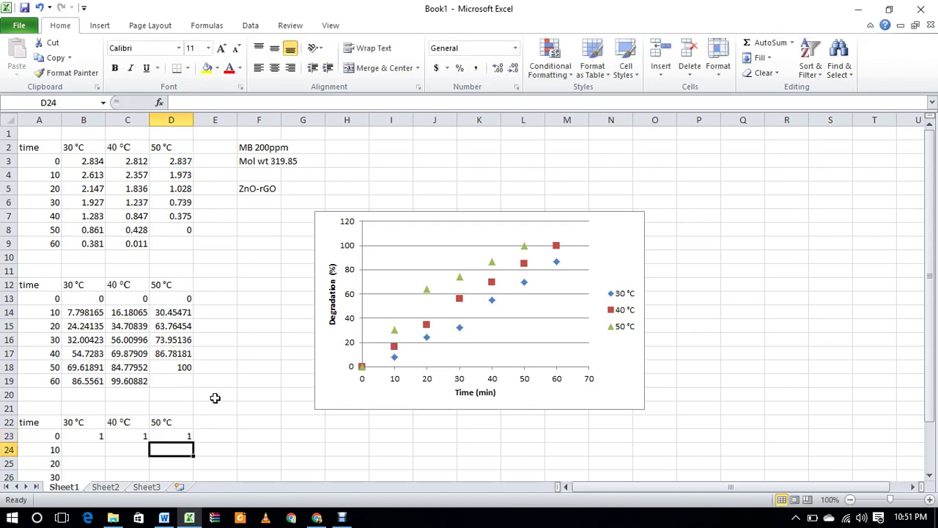
Fill the B23:D23 ratio formulas down through row 29.
scroll(214, 398, "down", 2)
left_click_drag(96, 357, 184, 440)
left_click(286, 406)
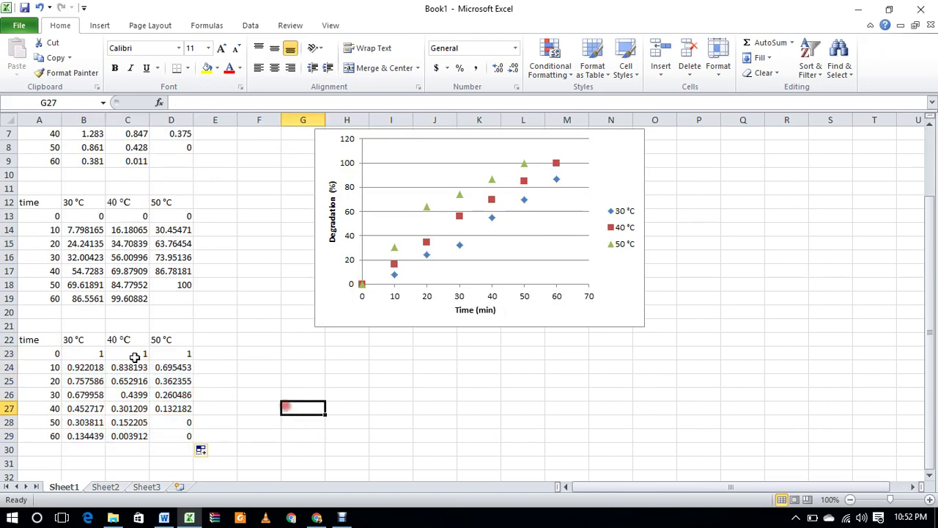
Insert a markers-only scatter chart from the ratio table in A22:D29.
left_click_drag(35, 342, 167, 436)
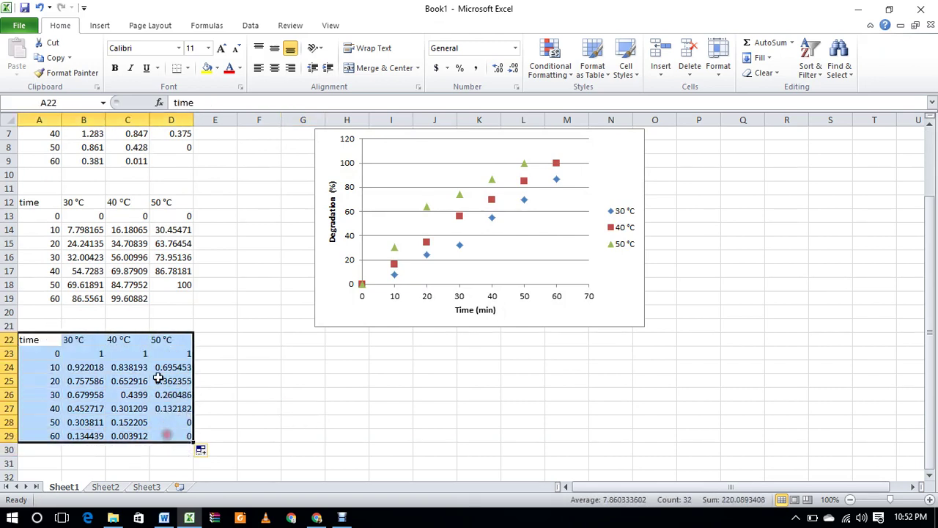
left_click(100, 25)
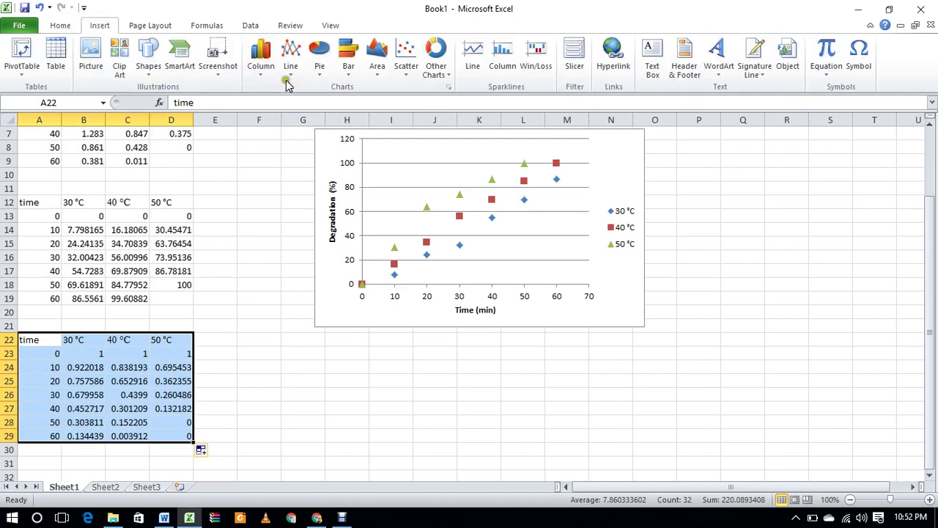
left_click(407, 60)
left_click(408, 116)
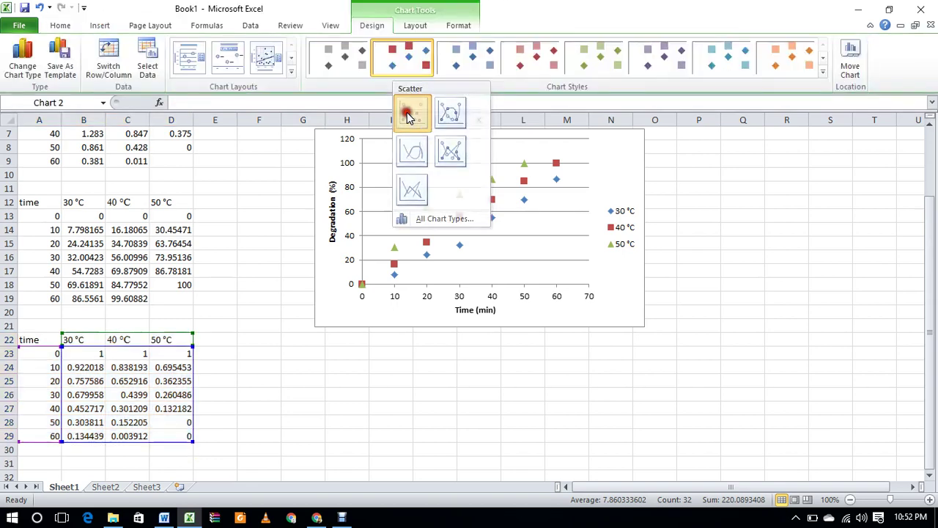
Move the new ratio chart clear of the degradation chart, placing it just below, starting at about row 23.
left_click_drag(519, 203, 522, 291)
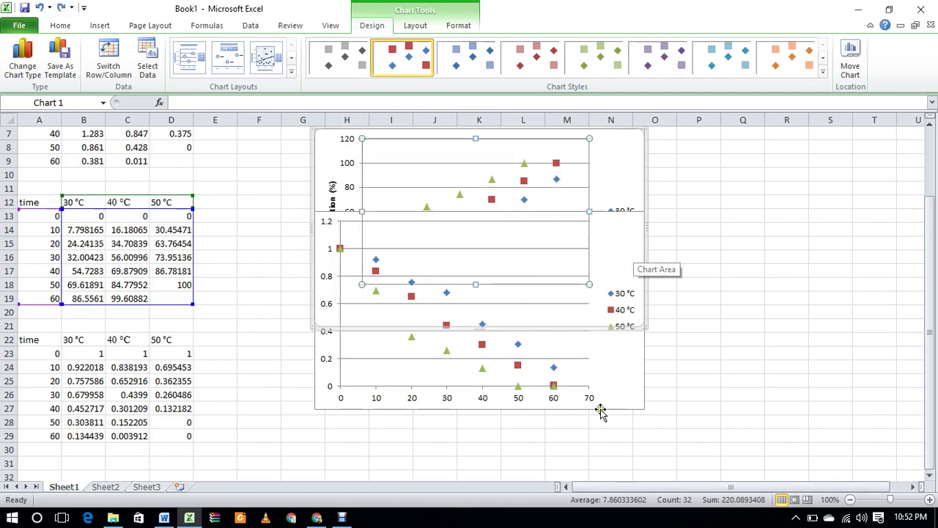
left_click(623, 396)
left_click_drag(596, 417, 632, 347)
scroll(692, 352, "up", 1)
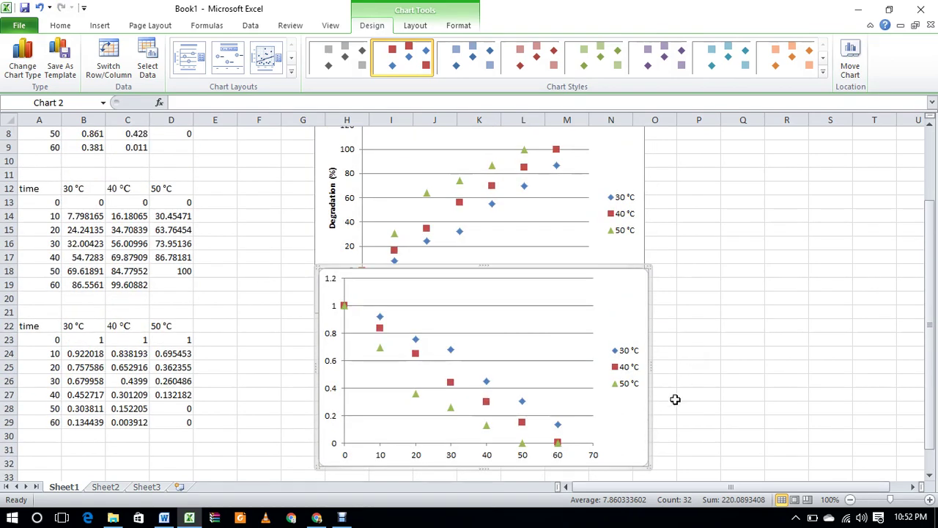
scroll(638, 469, "down", 1)
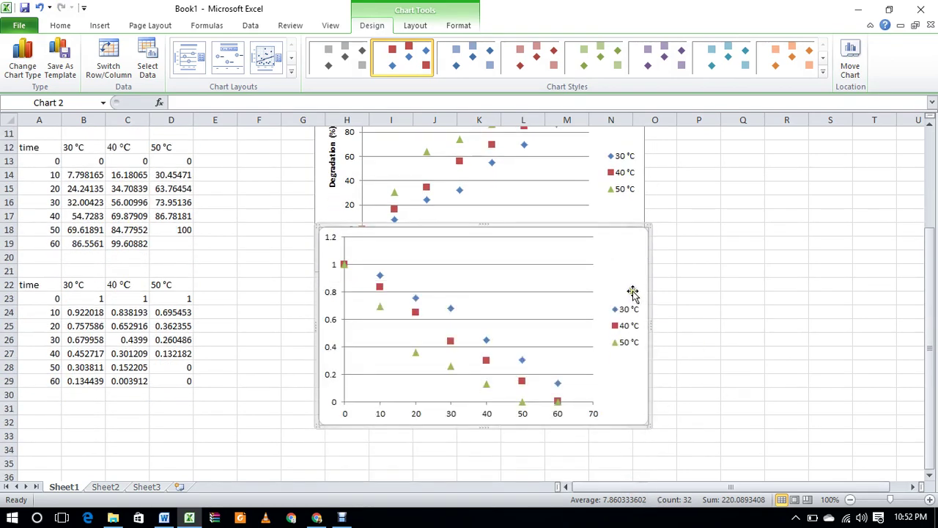
left_click_drag(619, 226, 608, 293)
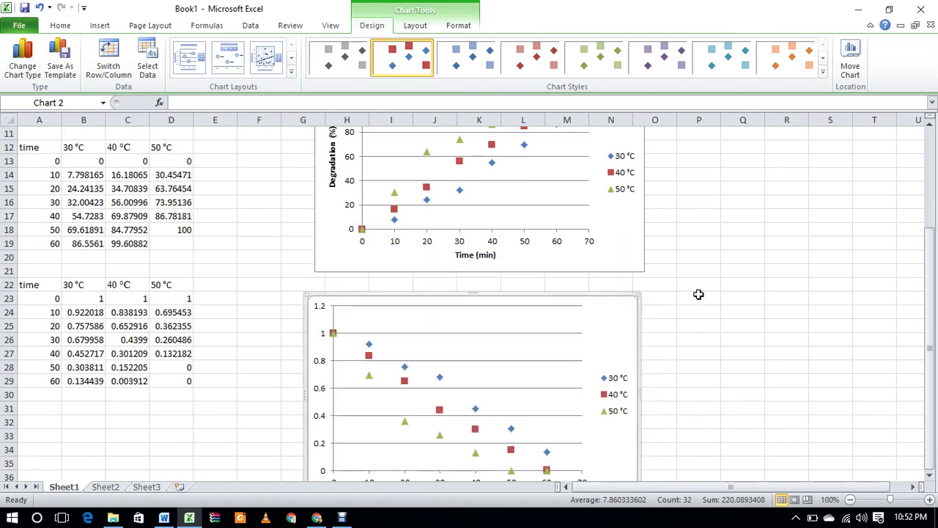
Add a horizontal axis title below the ratio chart's axis reading "Time (min)".
scroll(699, 293, "down", 3)
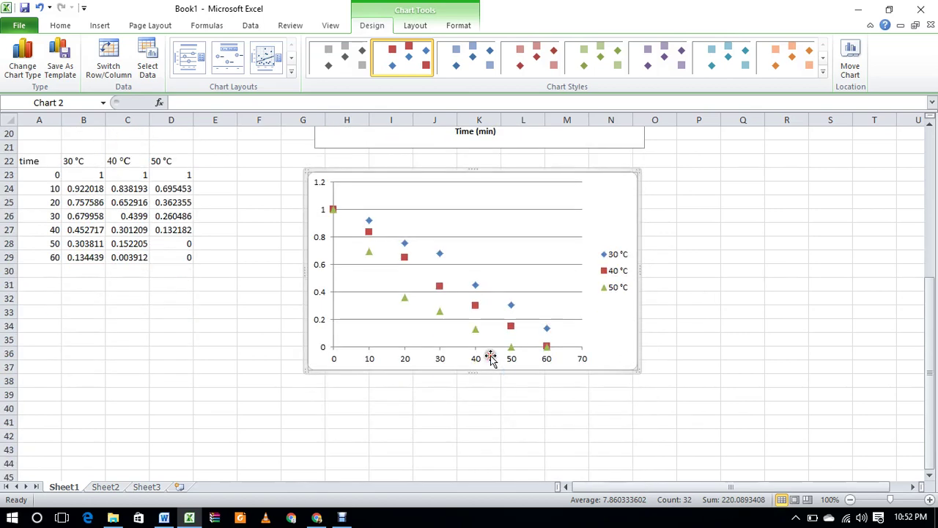
left_click(414, 24)
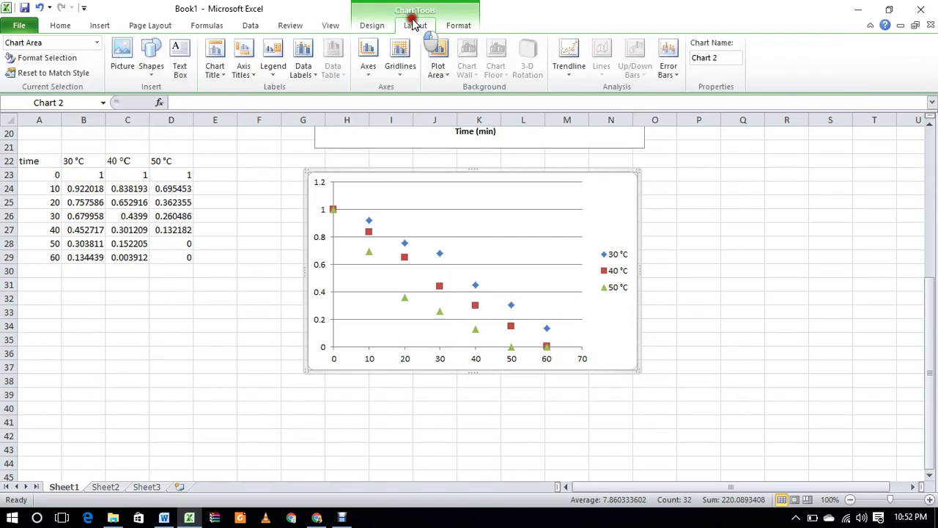
left_click(249, 74)
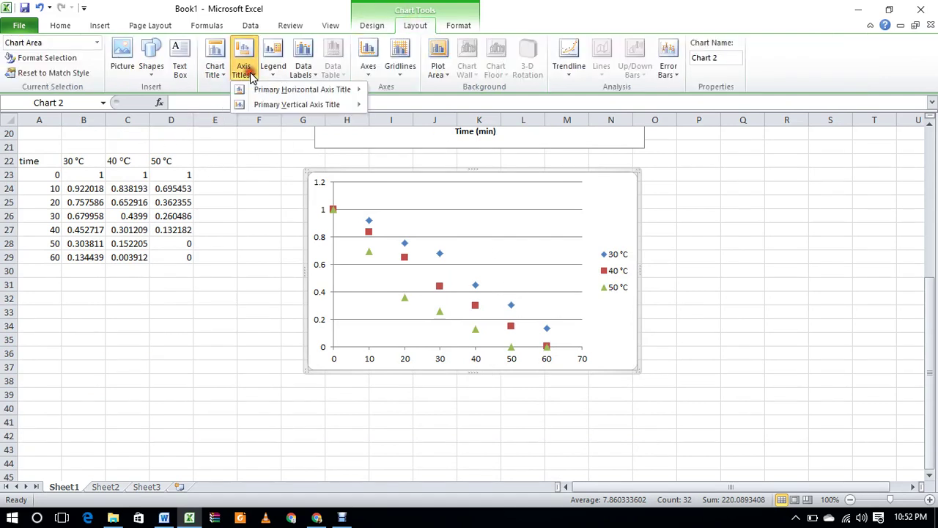
mouse_move(268, 90)
left_click(408, 130)
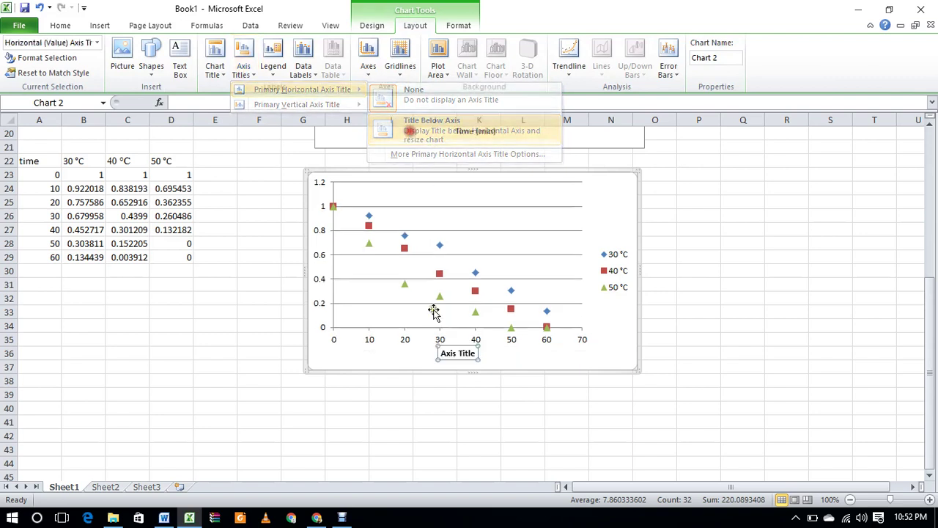
left_click(458, 354)
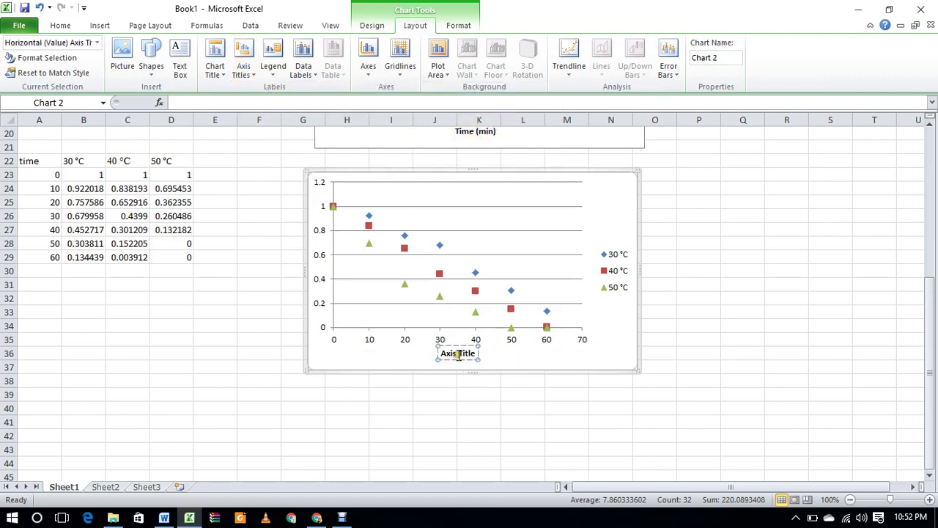
key("Delete")
key("Delete")
key("Delete")
key("Delete")
key("Delete")
key("Delete")
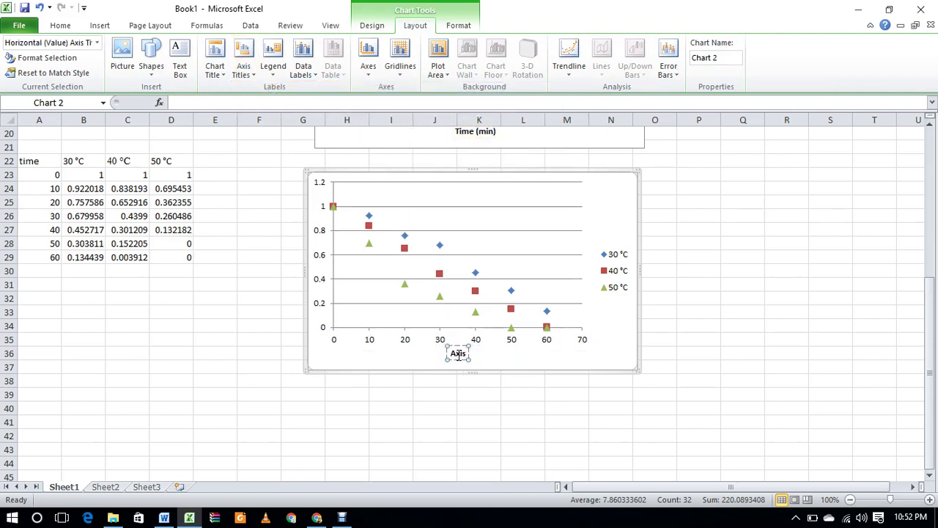
key("BackSpace")
key("BackSpace")
key("BackSpace")
key("BackSpace")
type("Time (min)")
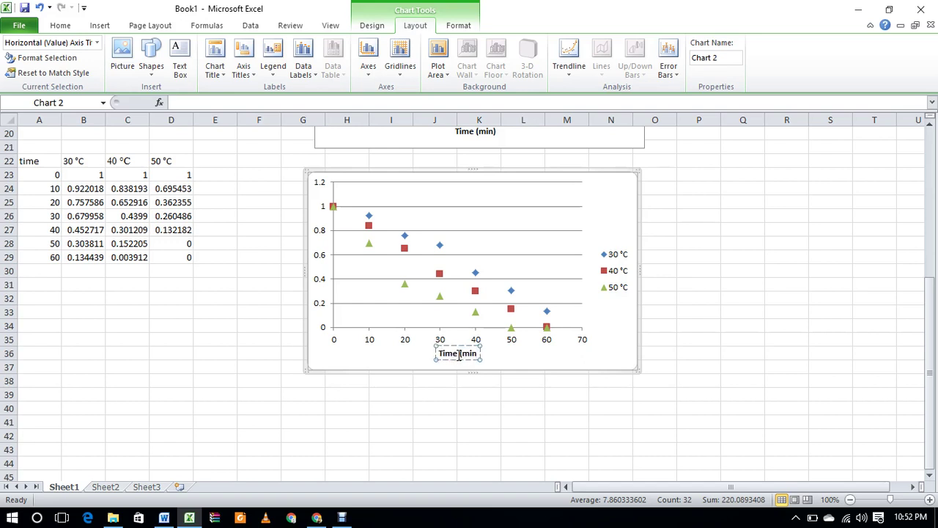
left_click(452, 429)
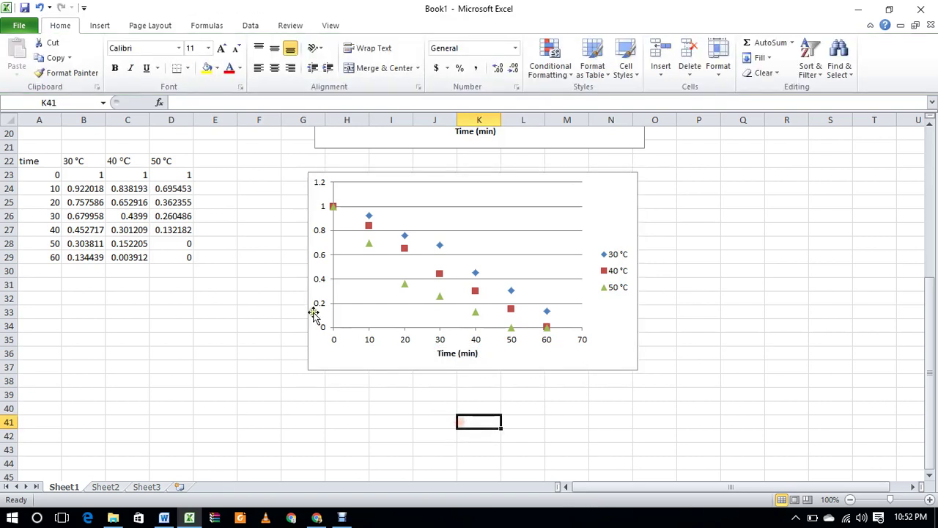
Add a vertical axis title to the ratio chart reading "At/Ao".
left_click(368, 362)
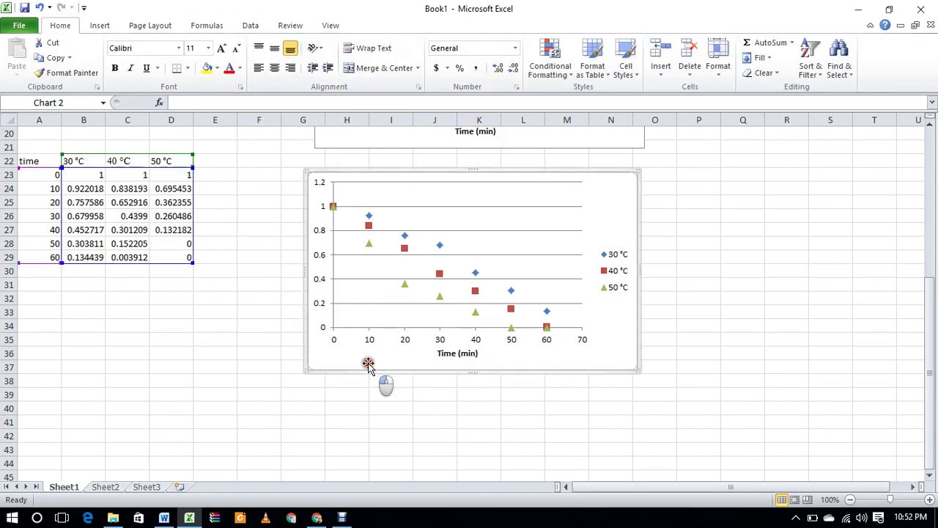
left_click(243, 73)
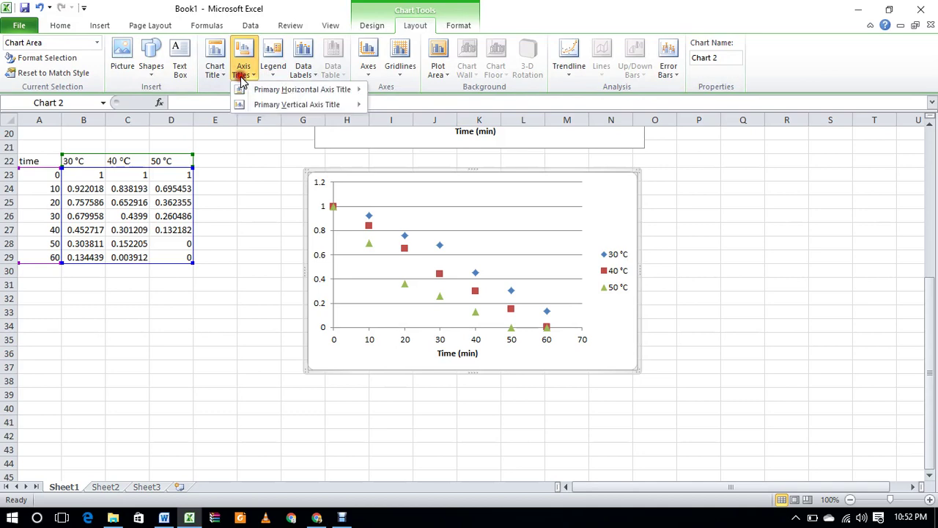
mouse_move(293, 104)
left_click(429, 152)
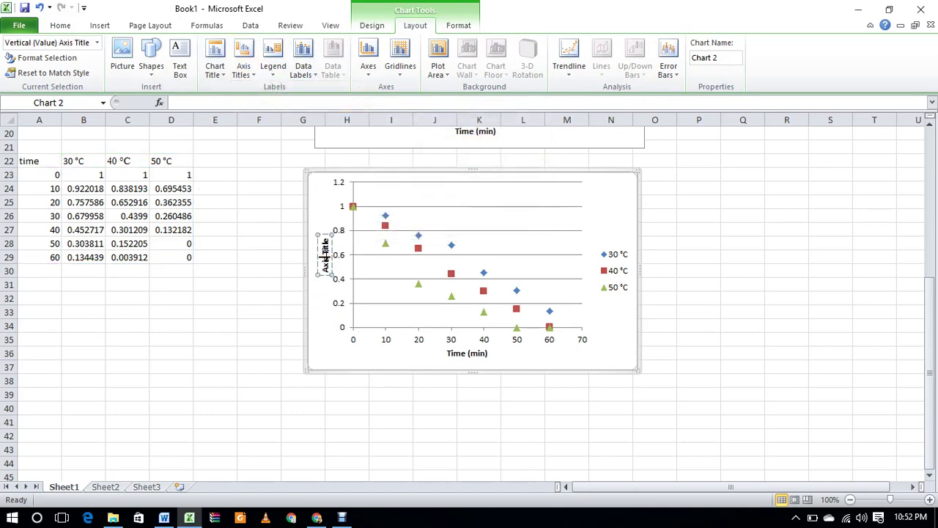
key("BackSpace")
key("BackSpace")
key("BackSpace")
key("BackSpace")
key("BackSpace")
key("BackSpace")
key("BackSpace")
key("BackSpace")
key("BackSpace")
key("BackSpace")
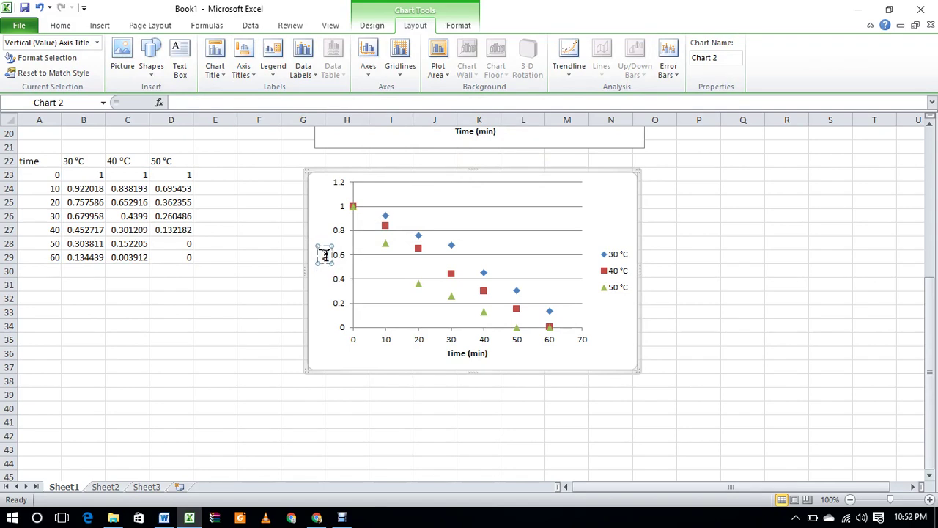
key("BackSpace")
type("Ct")
type("/")
type("Ao")
left_click(424, 395)
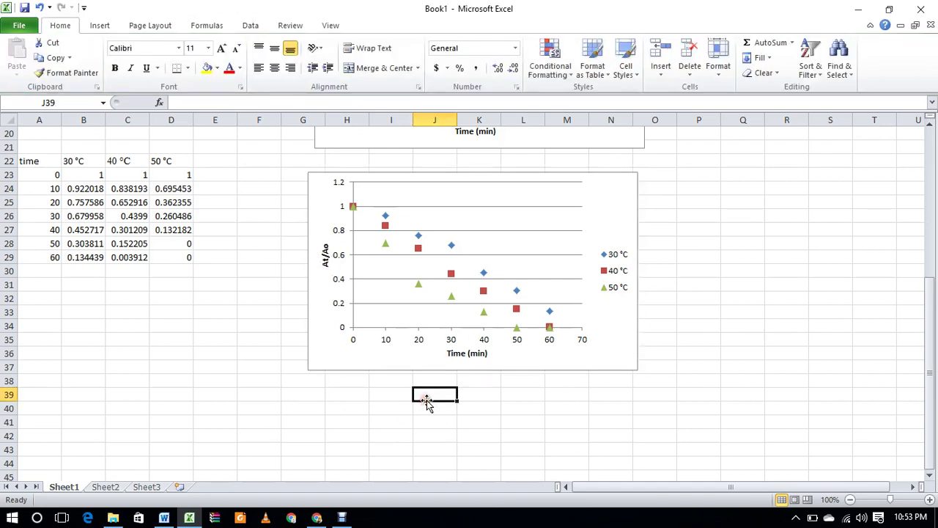
Copy the absorbance table in A2:D9 and paste it at Q3.
scroll(755, 303, "up", 6)
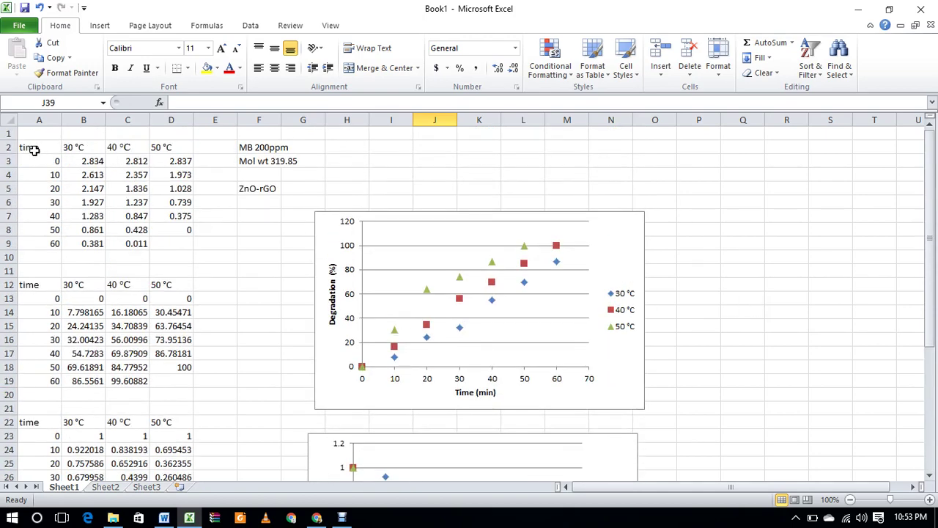
left_click_drag(32, 149, 186, 245)
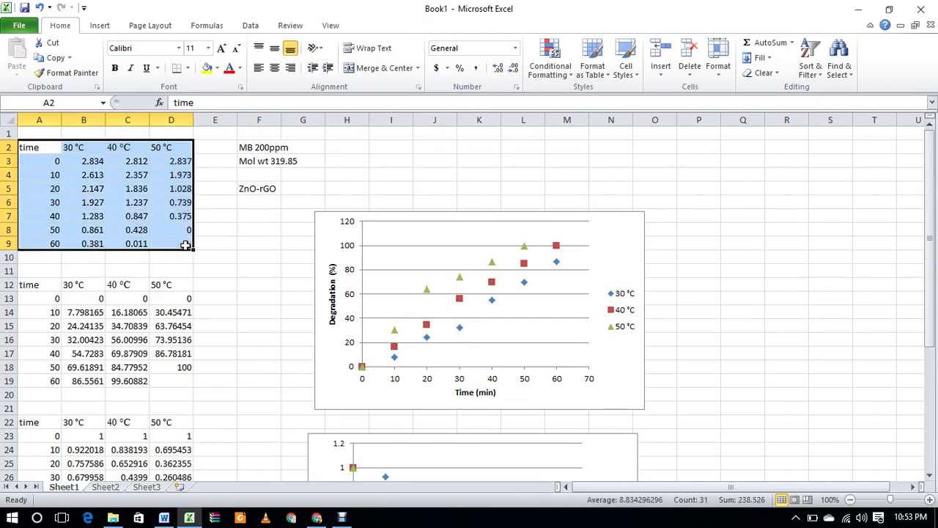
key("ctrl+c")
left_click(743, 161)
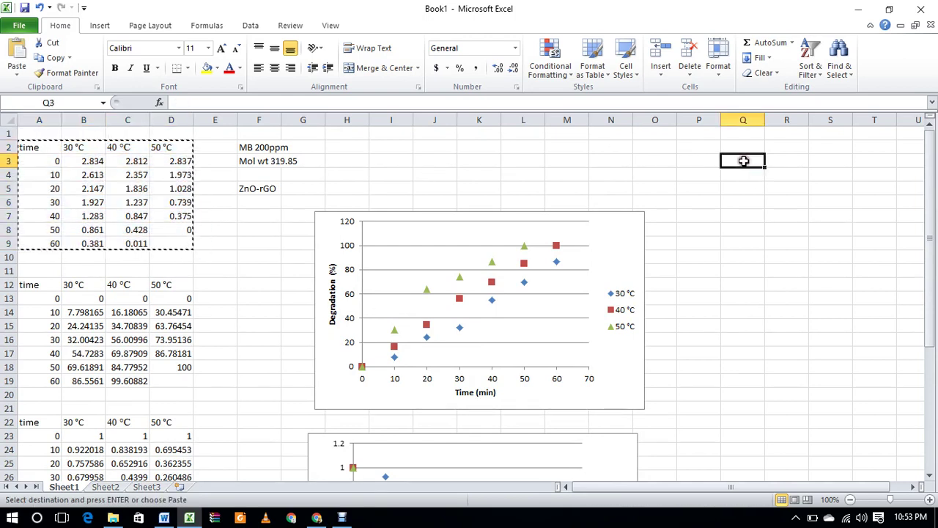
key("ctrl+v")
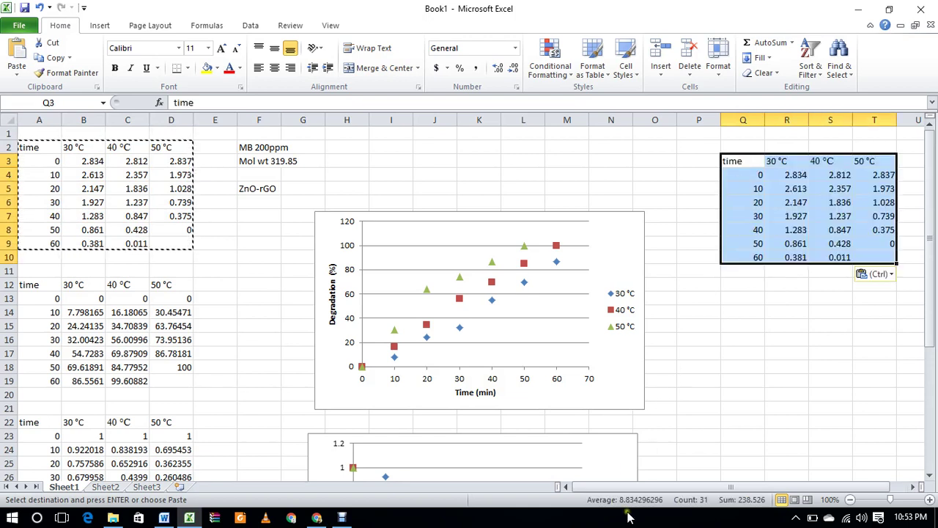
left_click_drag(636, 487, 696, 487)
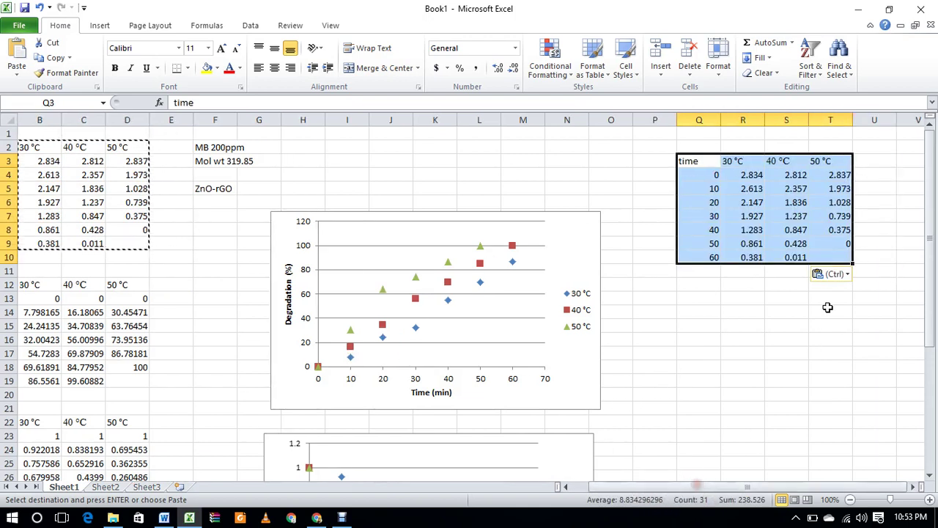
left_click(782, 339)
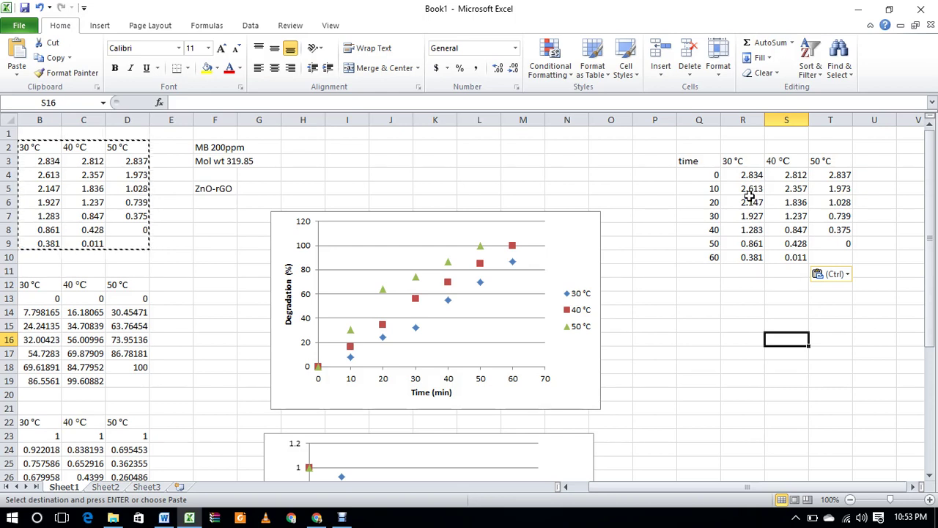
Note the proportion above the degradation chart: 2.834 and "200 ppm" in L2:M2, 2.613 and "??" in L3:M3.
left_click(478, 149)
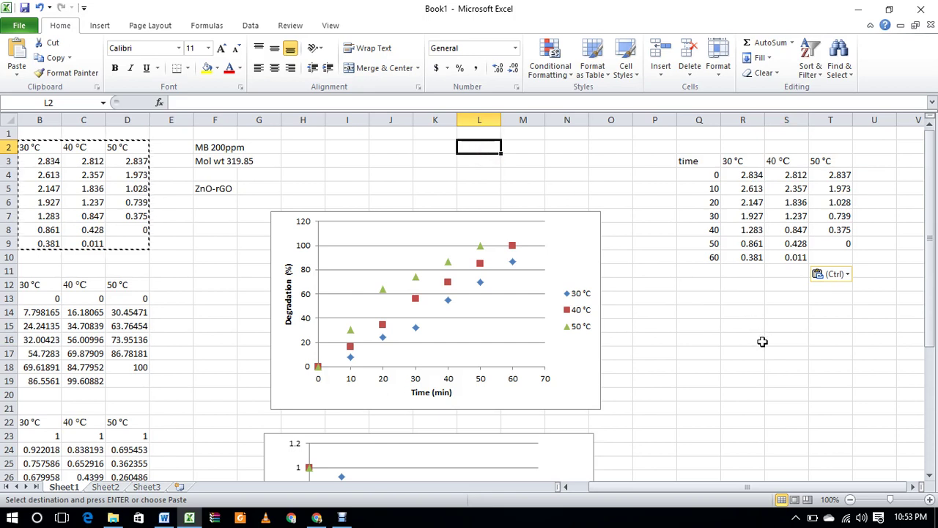
type("2.")
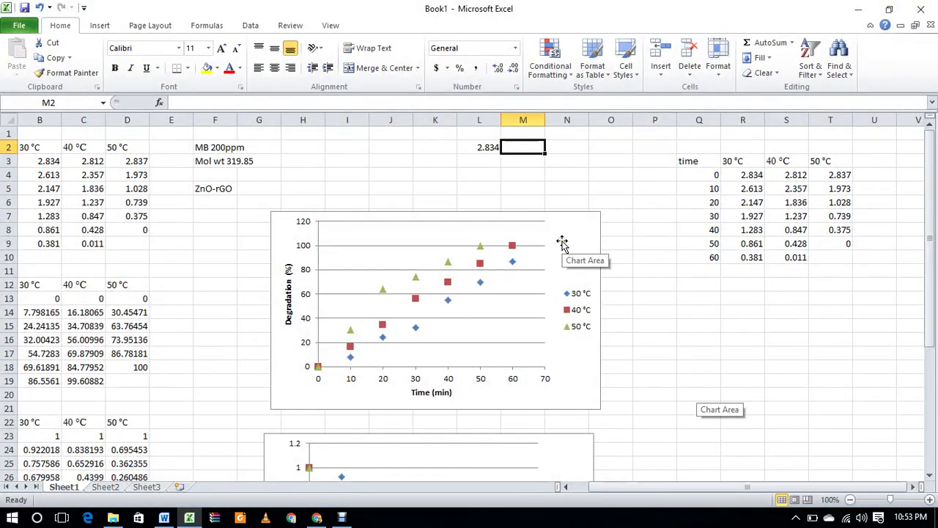
type("200 ppm")
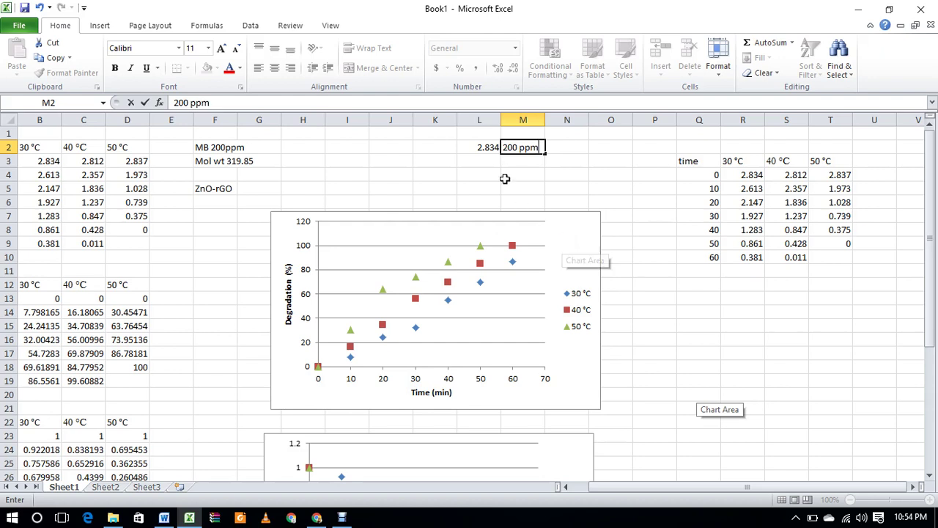
left_click(485, 163)
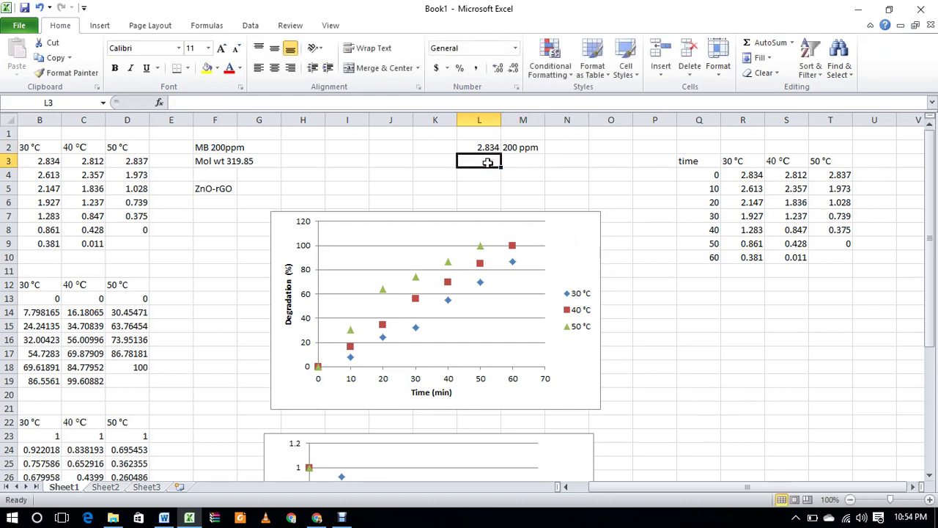
type("2.613")
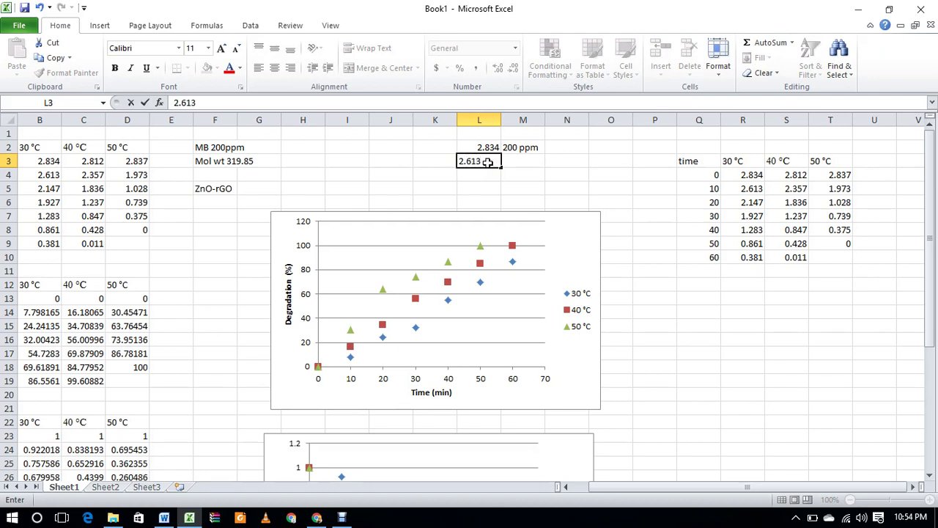
left_click(525, 163)
type("?")
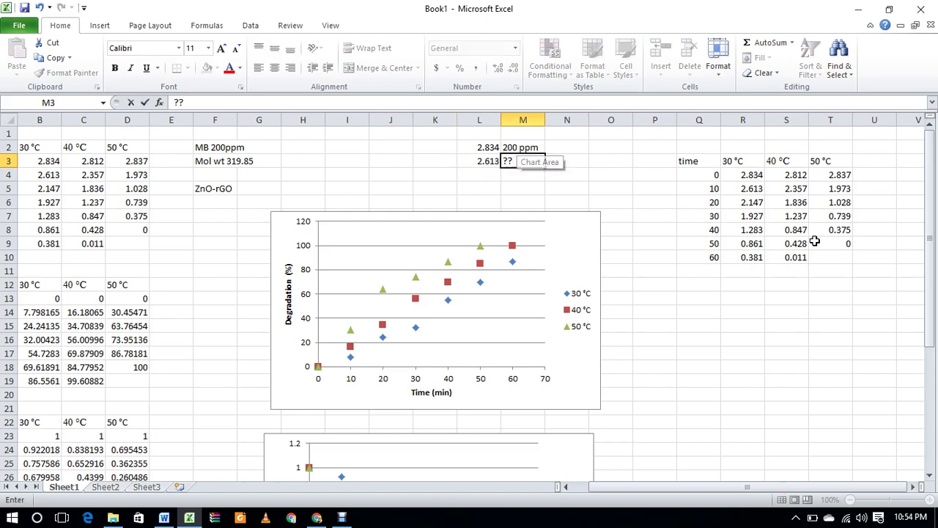
left_click(666, 161)
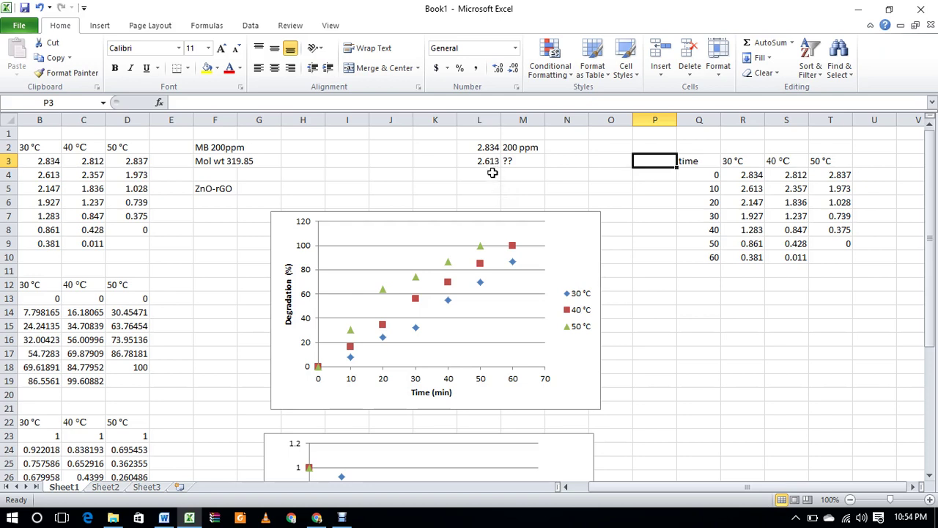
Set up a second table at Q12 by copying the time column Q3:Q10 and the temperature headings R3:T3.
left_click_drag(695, 159, 710, 258)
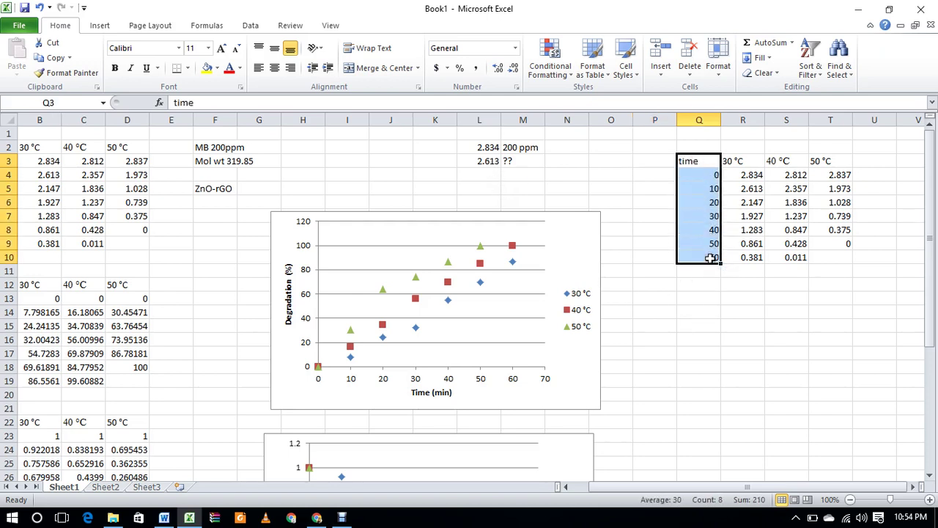
key("ctrl+c")
left_click(701, 289)
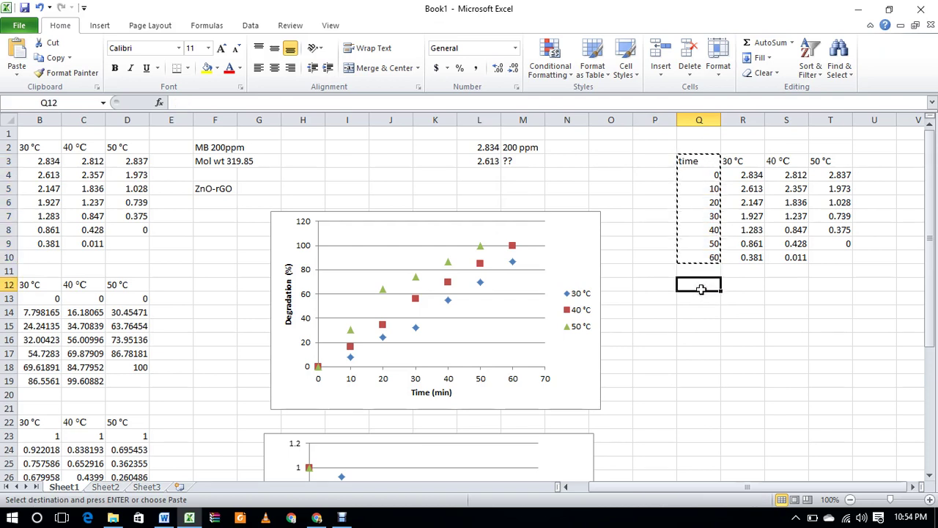
key("ctrl+v")
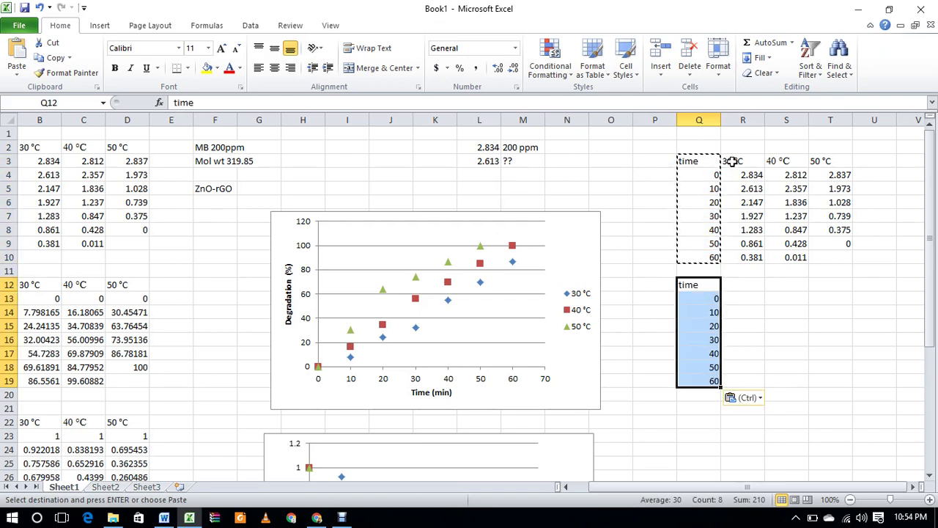
left_click_drag(729, 161, 812, 161)
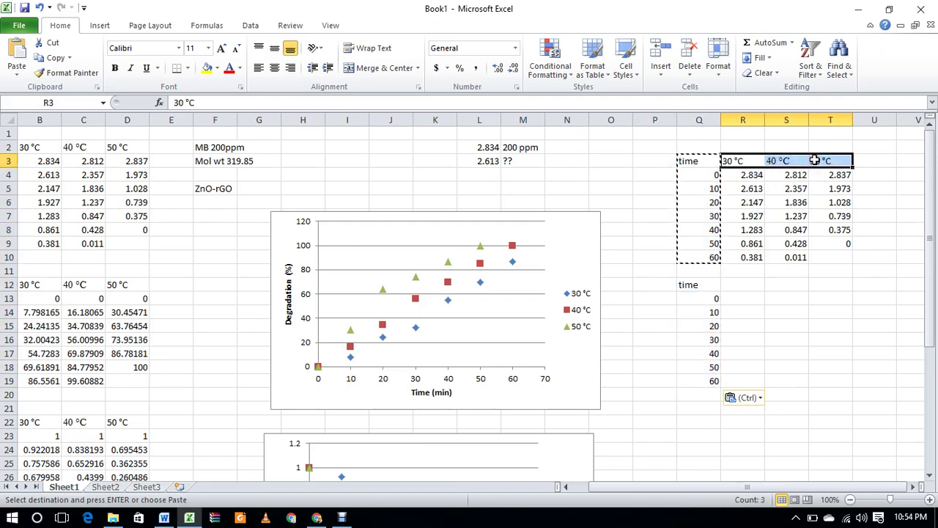
key("ctrl+c")
left_click(729, 288)
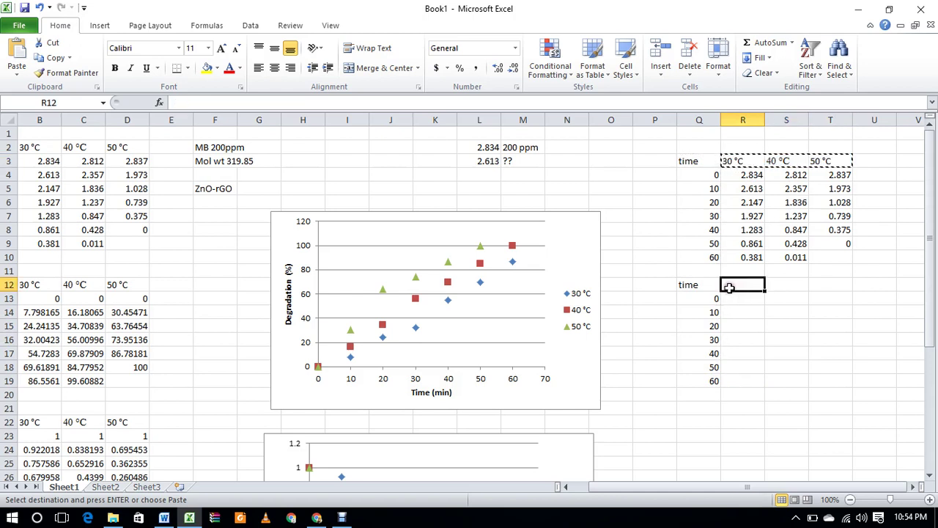
key("ctrl+v")
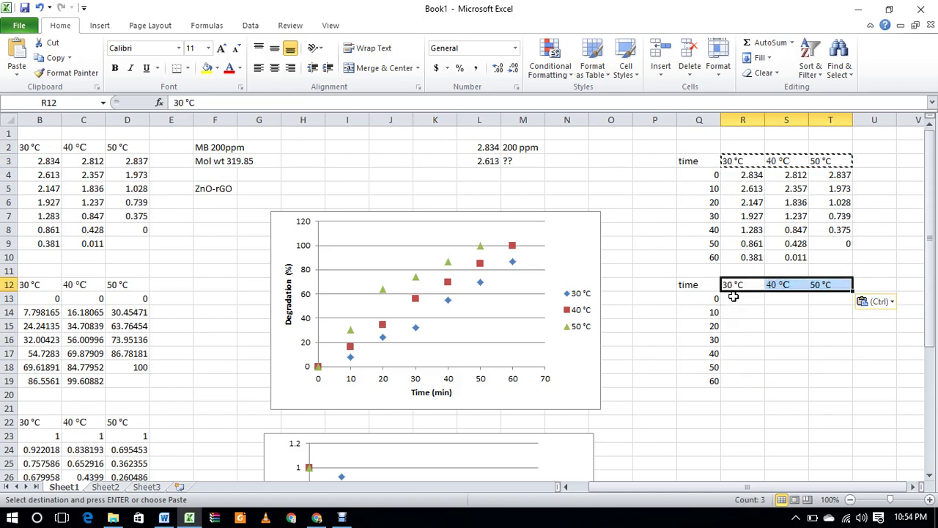
Enter the concentration formula =(R4*200)/2.834 in R13 for 30 °C at time 0.
left_click(734, 299)
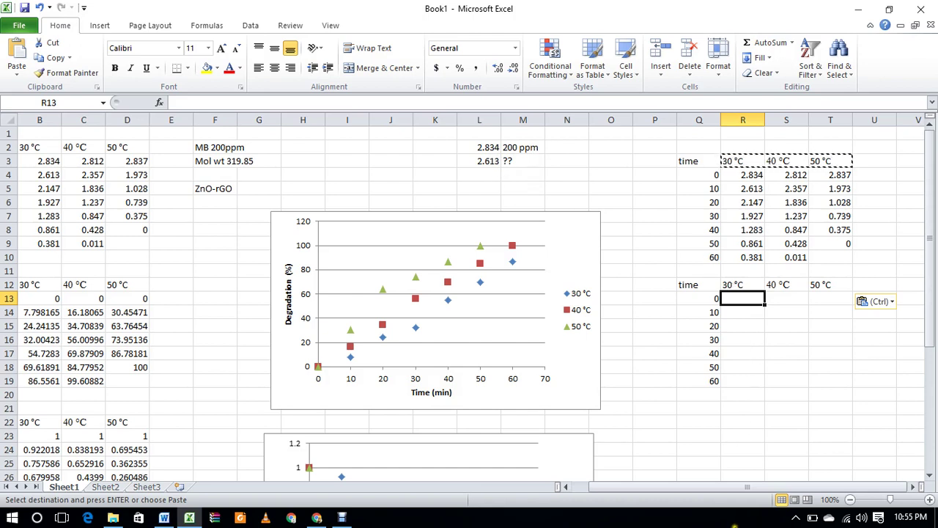
type("=(")
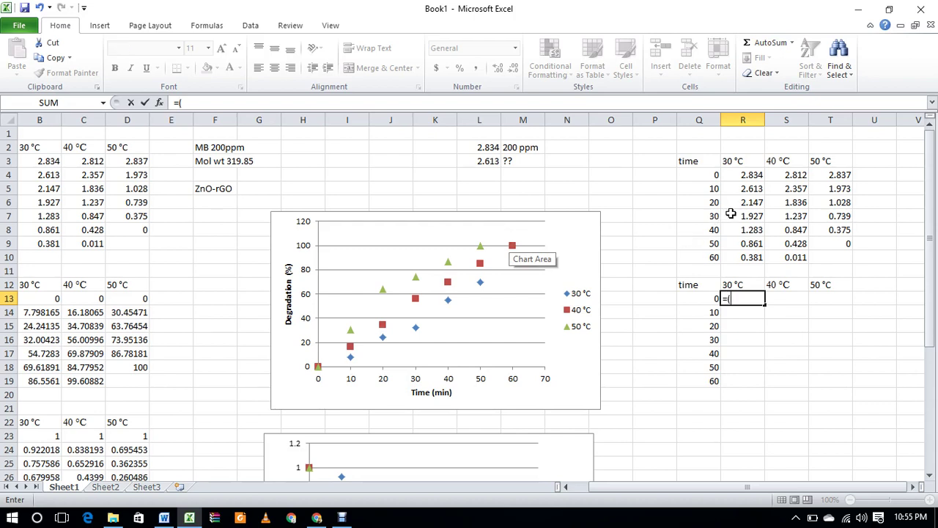
left_click(751, 175)
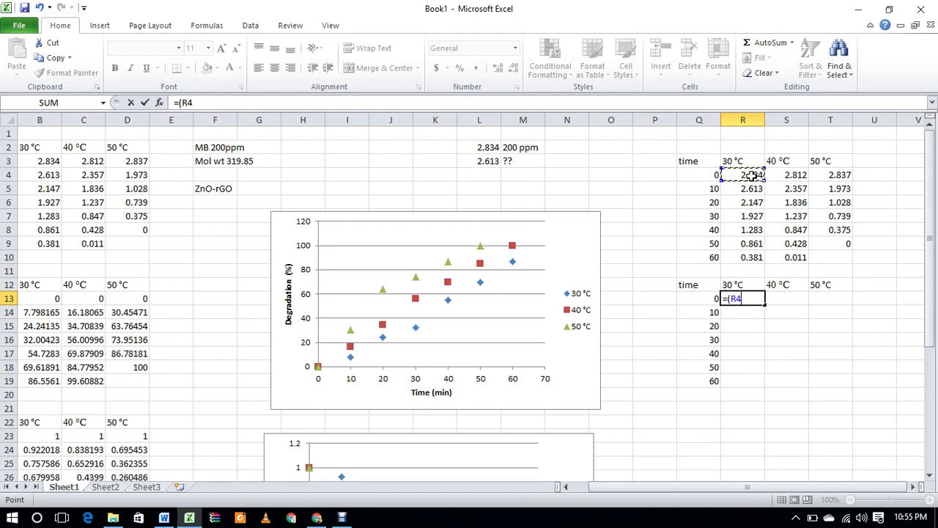
type("*")
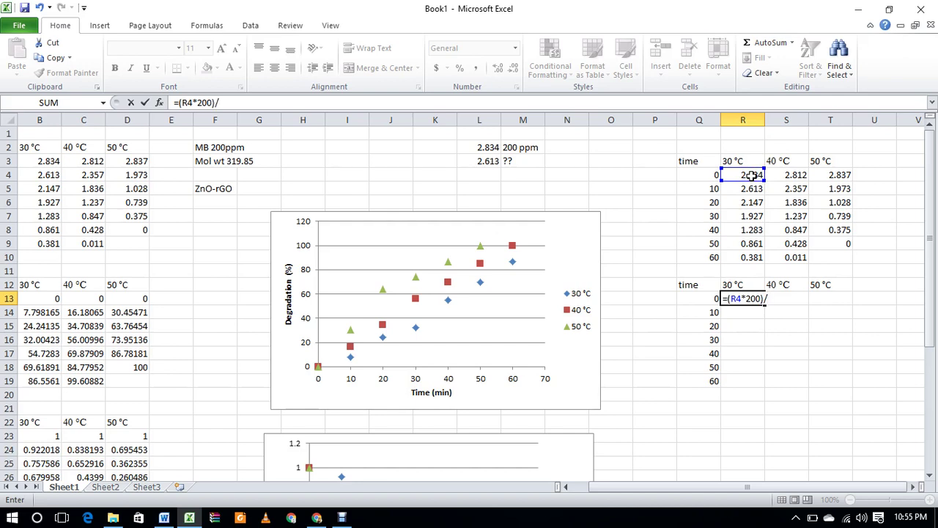
type("200)/")
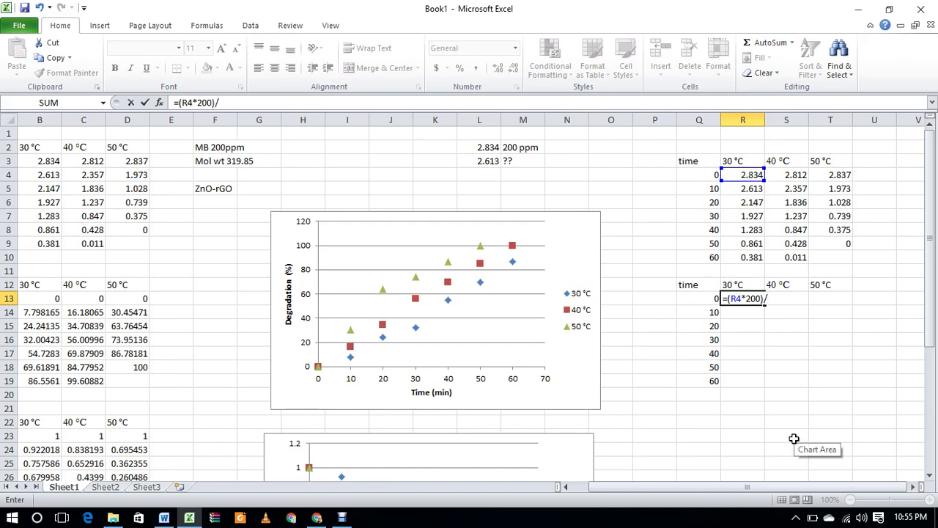
type("2")
key("Return")
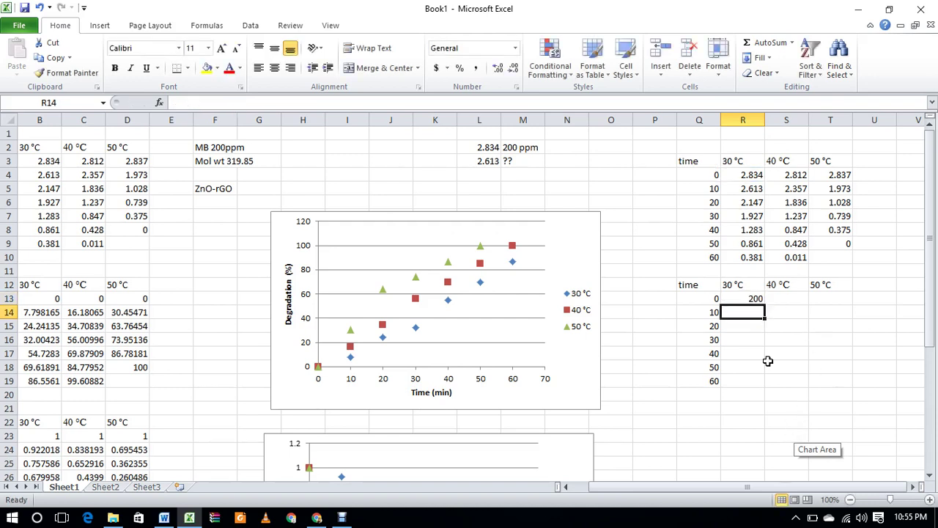
Copy the R13 concentration formula to S13 for 40 °C and change its divisor to 2.812.
left_click(760, 301)
right_click(757, 302)
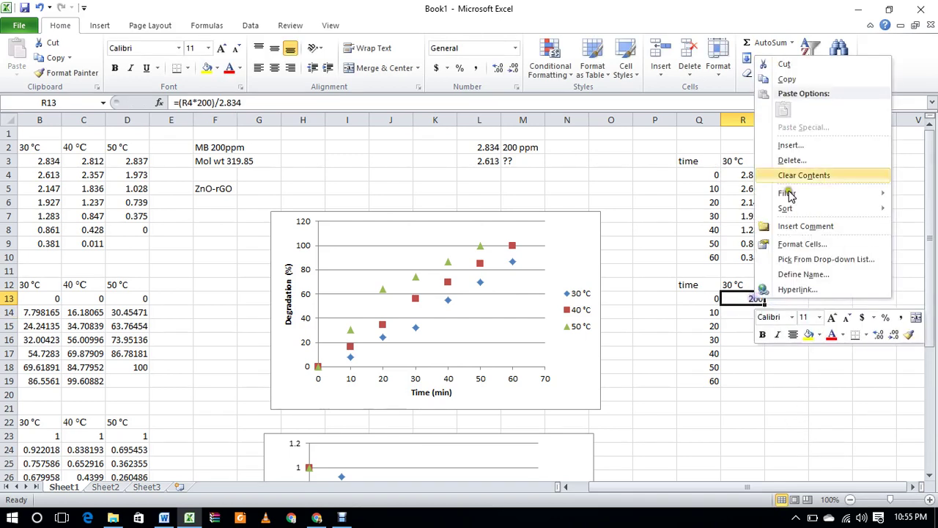
left_click(784, 79)
left_click(785, 297)
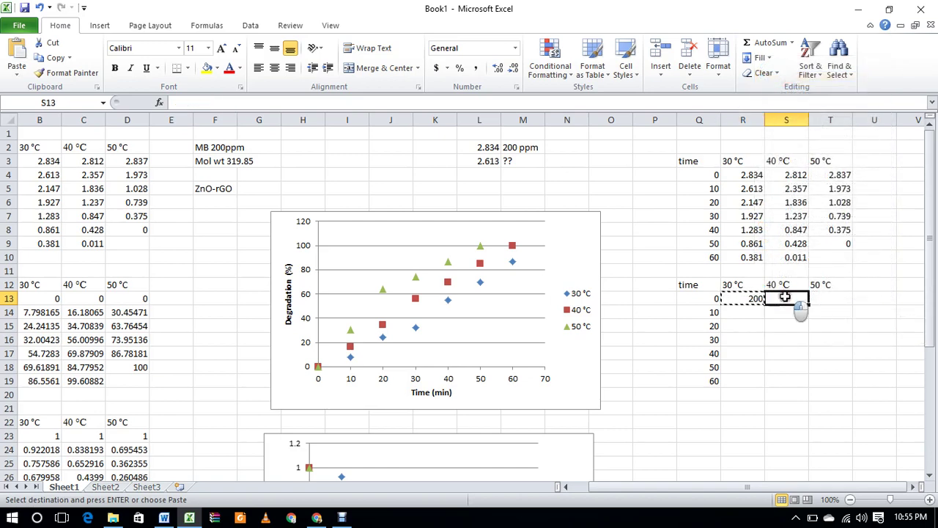
right_click(785, 296)
left_click(859, 108)
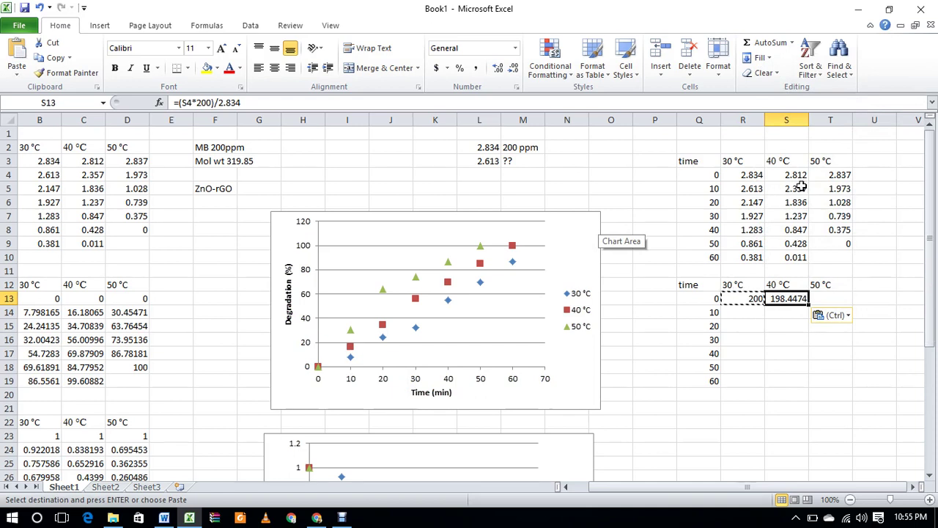
left_click(242, 102)
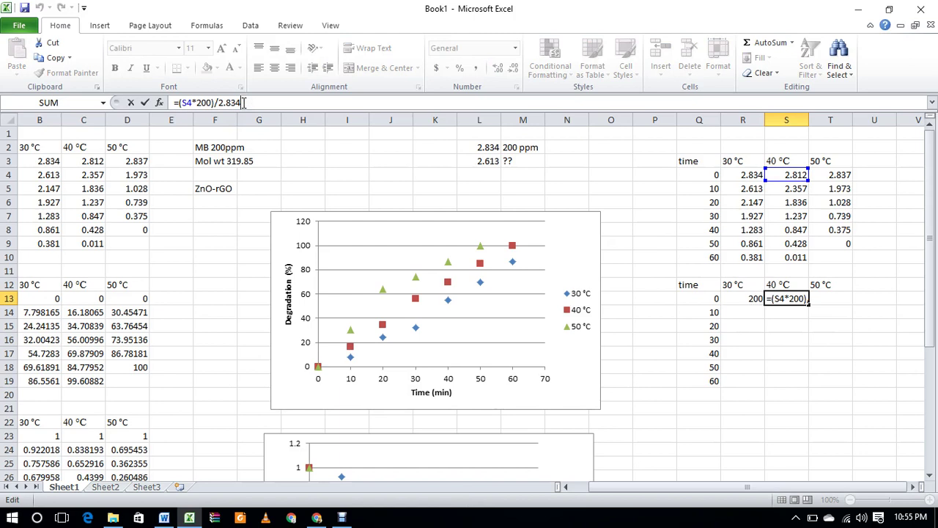
key("BackSpace")
key("BackSpace")
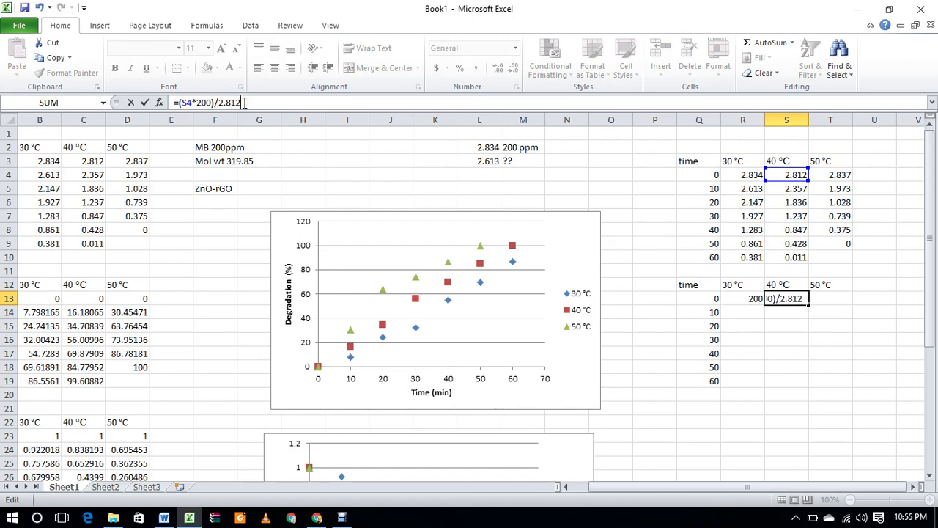
key("Return")
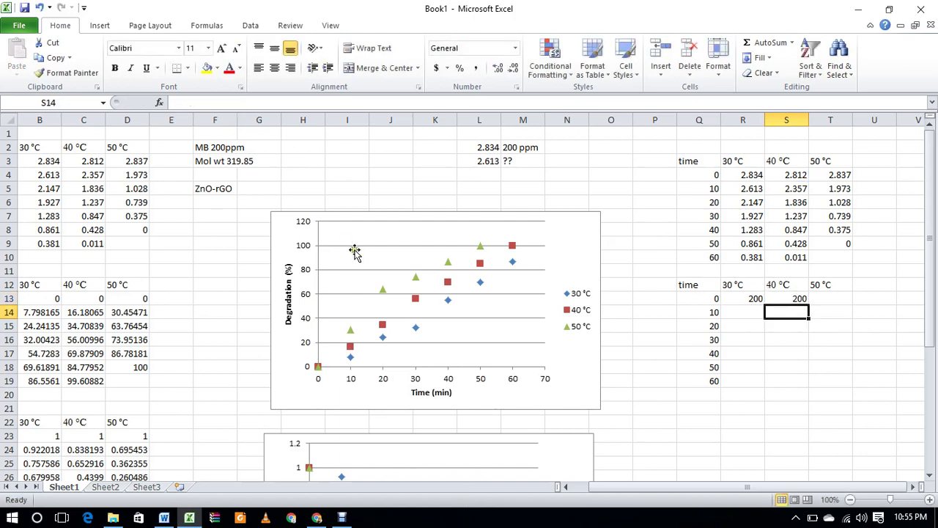
Copy the S13 formula to T13 for 50 °C and change its divisor to 2.837.
left_click(795, 299)
right_click(797, 299)
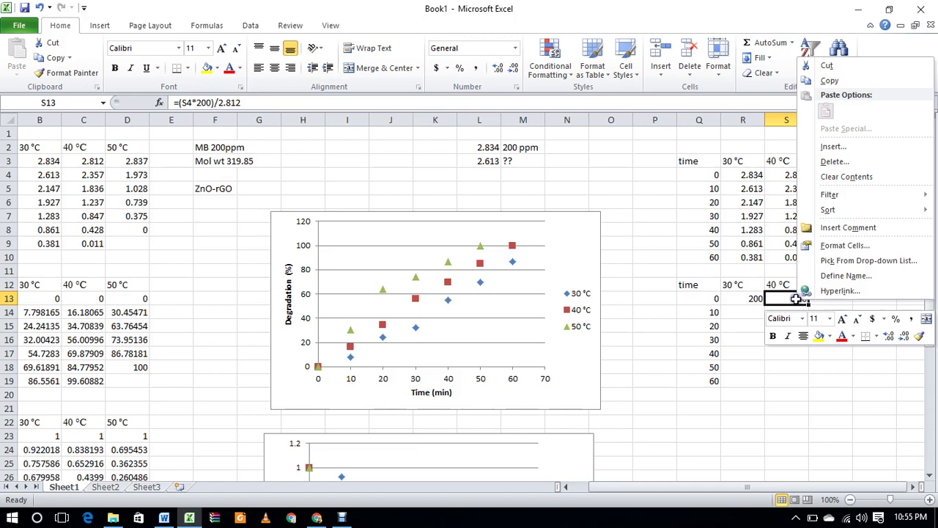
left_click(826, 81)
left_click(827, 303)
right_click(826, 302)
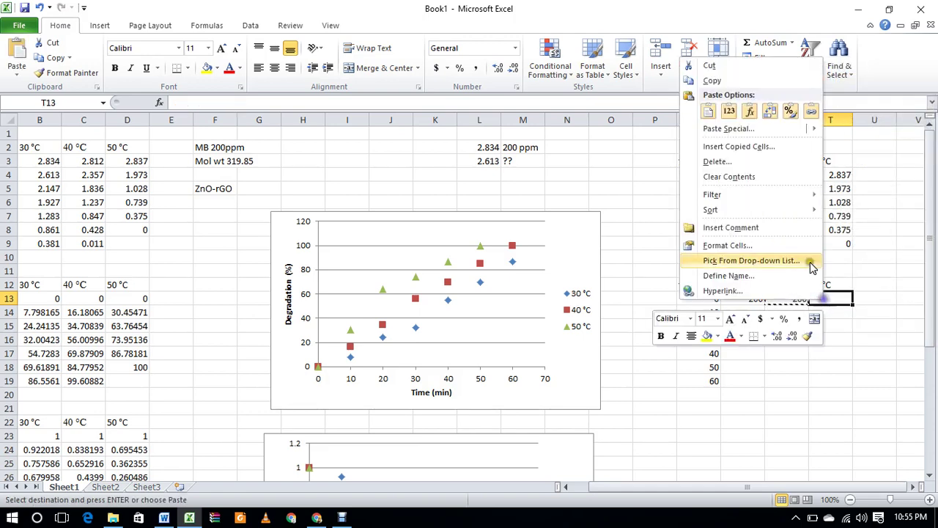
left_click(757, 112)
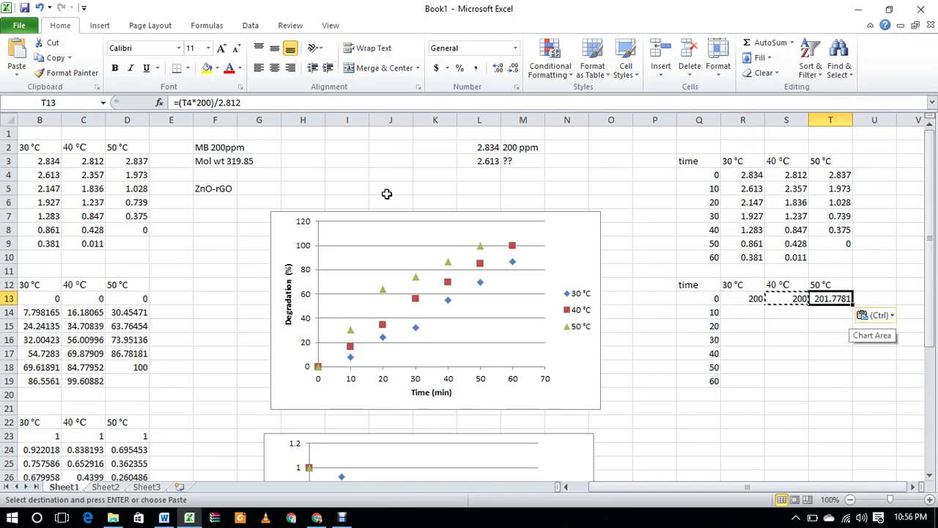
left_click(251, 104)
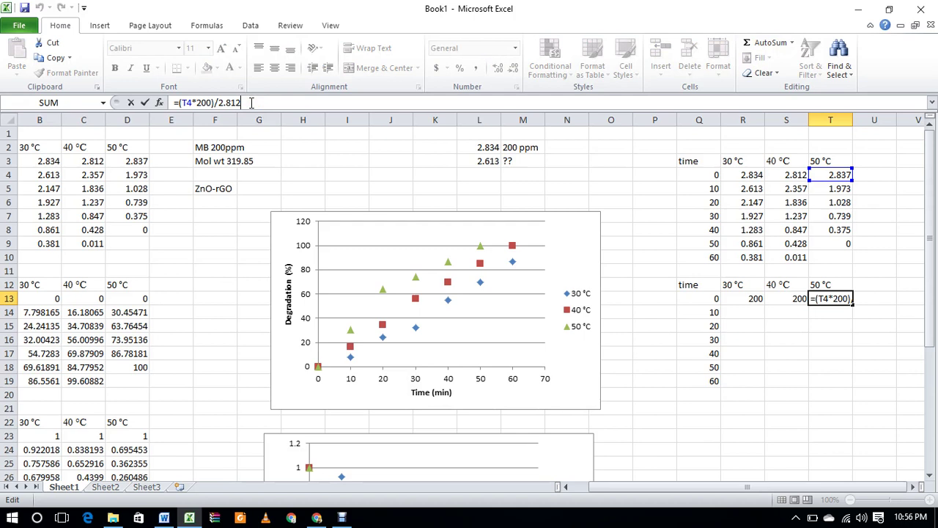
key("BackSpace")
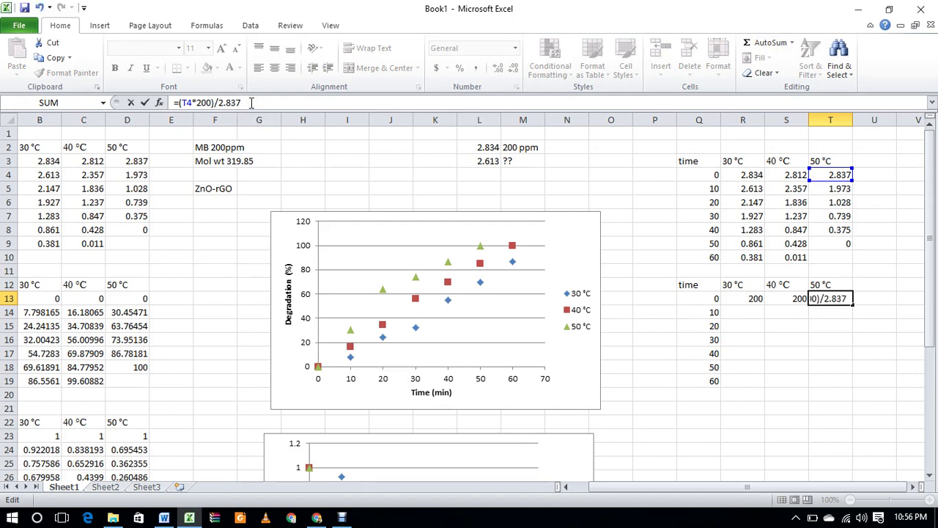
key("Return")
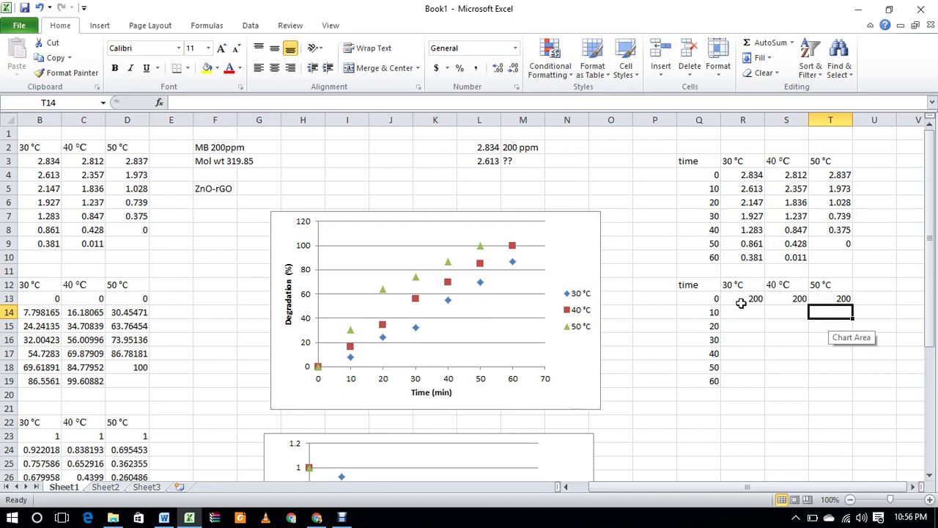
Fill the concentration formulas in R13:T13 down to row 19 and clear cell T19.
left_click_drag(742, 303, 867, 382)
left_click(841, 376)
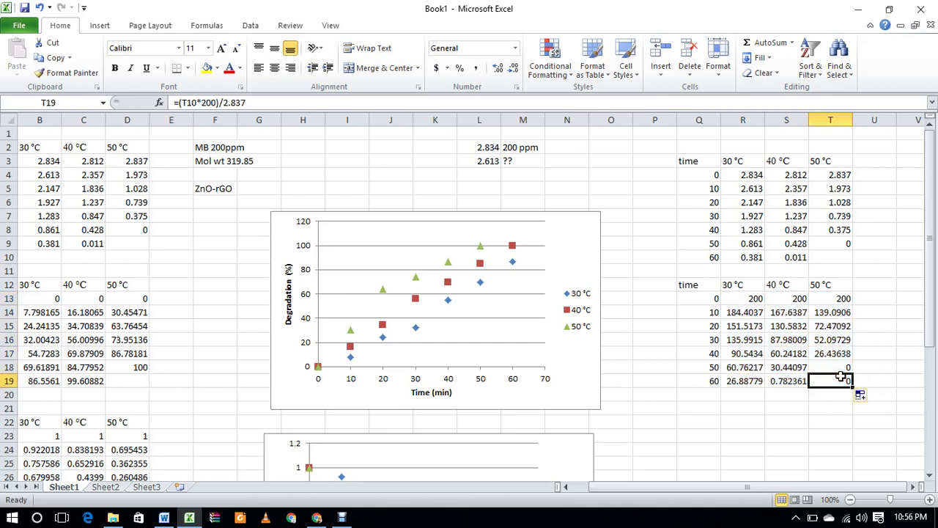
key("Delete")
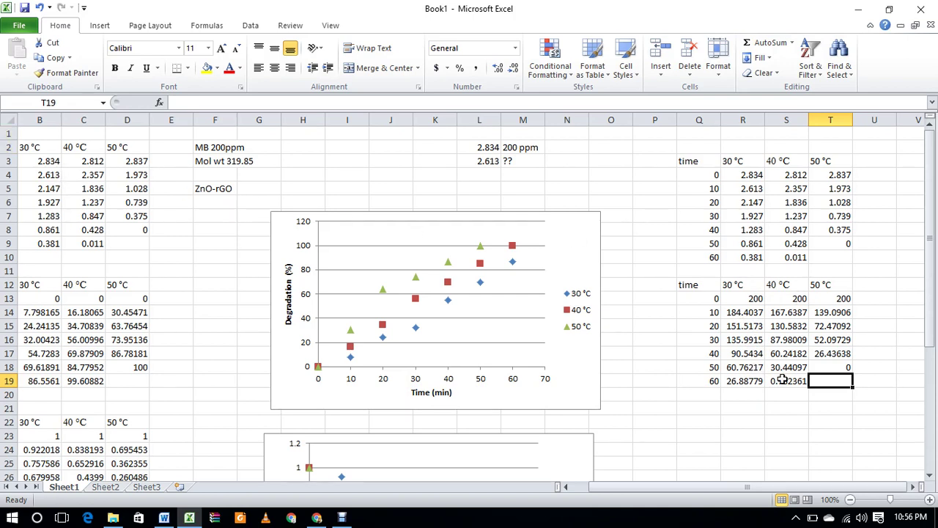
Insert a markers-only scatter chart of Q12:T19 and place it below the concentration table, starting around row 22.
left_click_drag(689, 288, 836, 384)
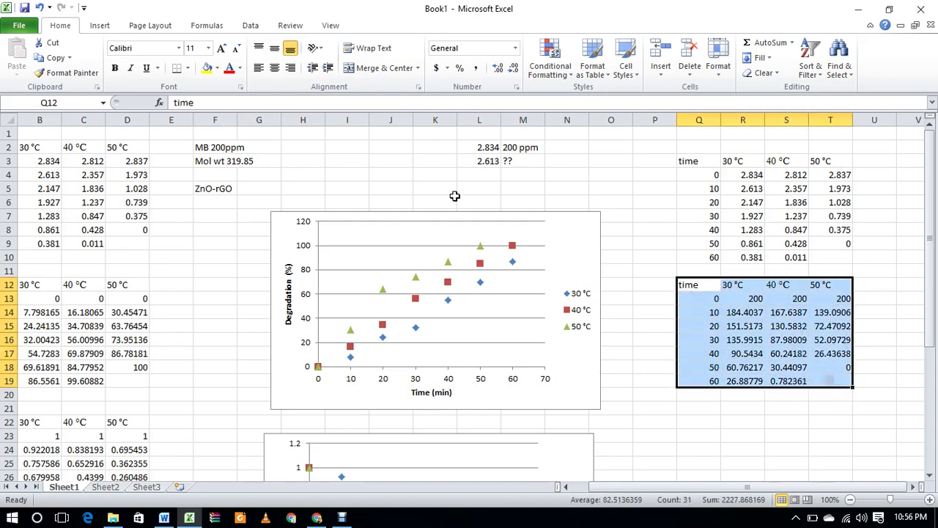
left_click(108, 26)
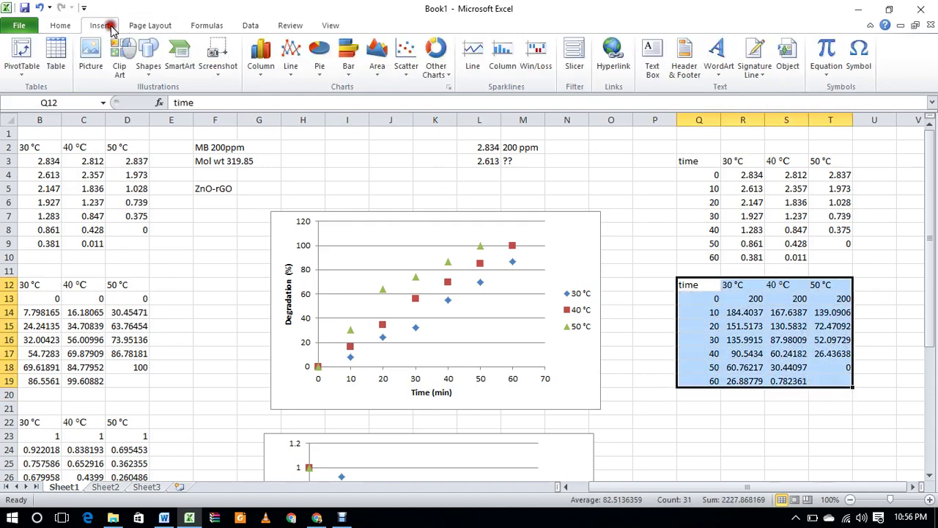
left_click(405, 66)
left_click(414, 112)
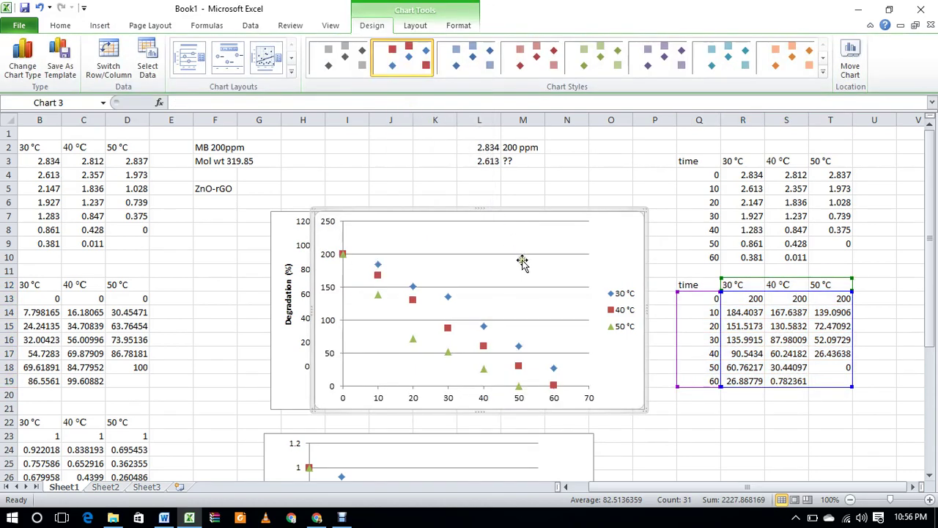
left_click_drag(630, 212, 374, 414)
left_click_drag(738, 324, 725, 339)
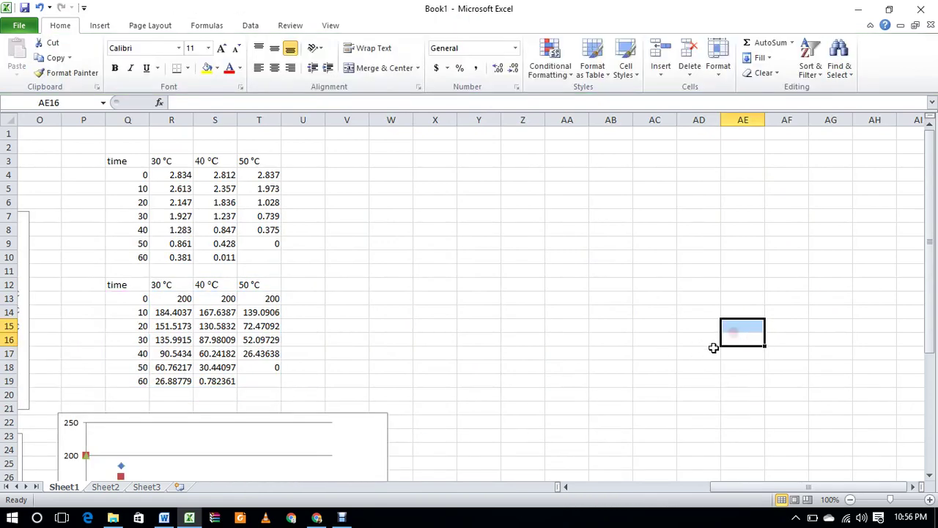
Add a horizontal axis title below the axis of the new concentration chart, reading "Time (min)".
scroll(713, 348, "down", 4)
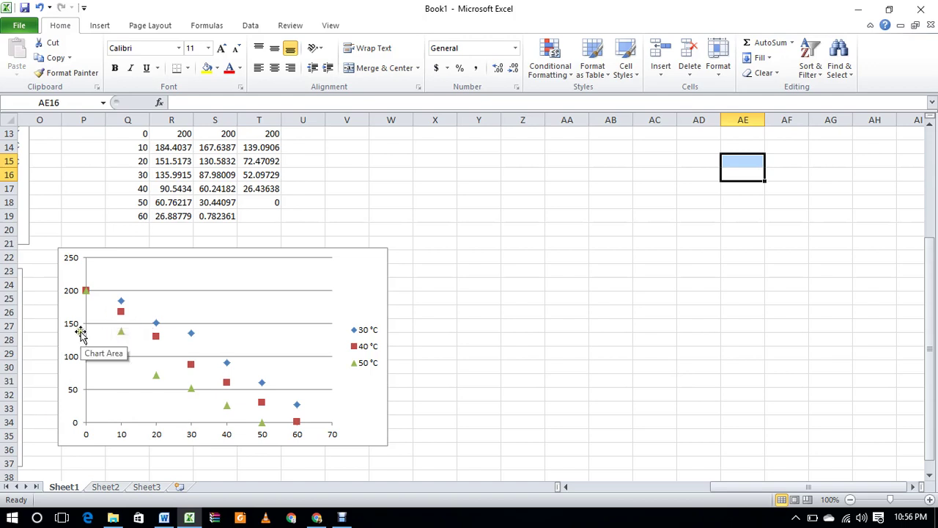
left_click(361, 436)
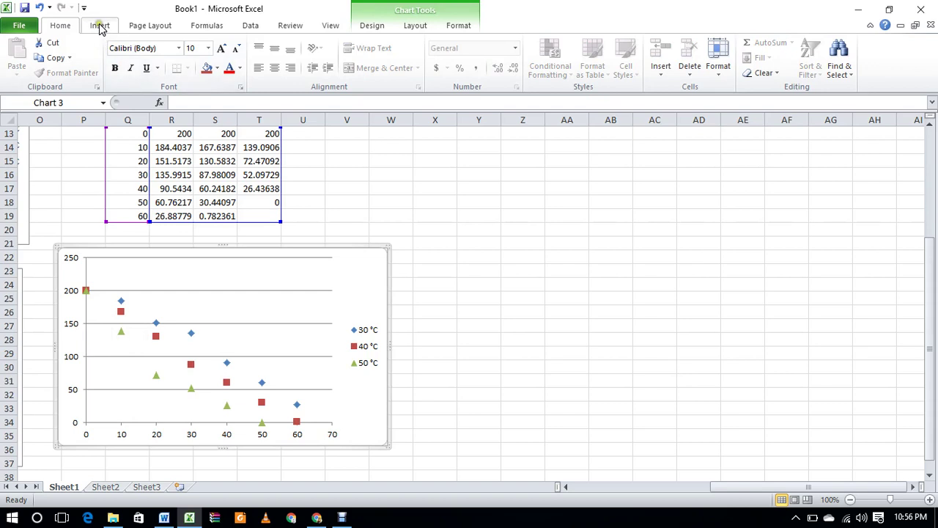
left_click(411, 32)
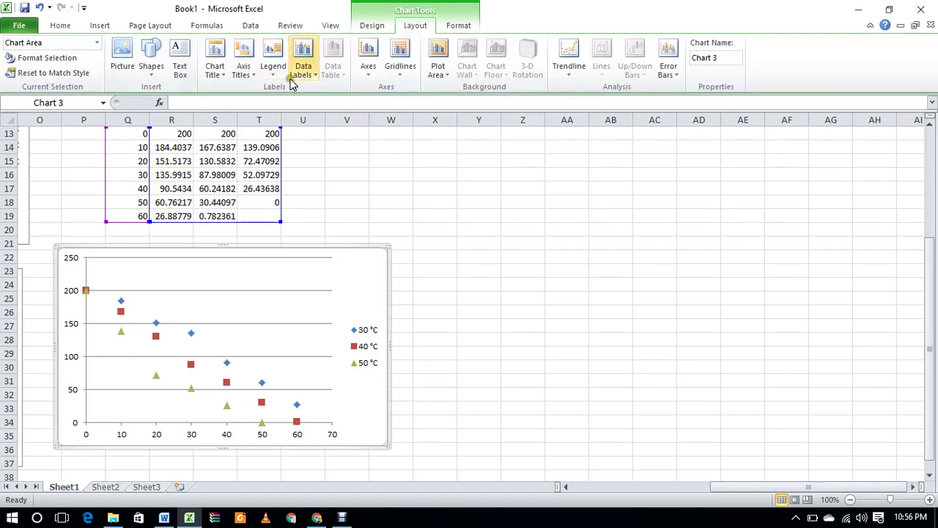
left_click(242, 73)
mouse_move(286, 89)
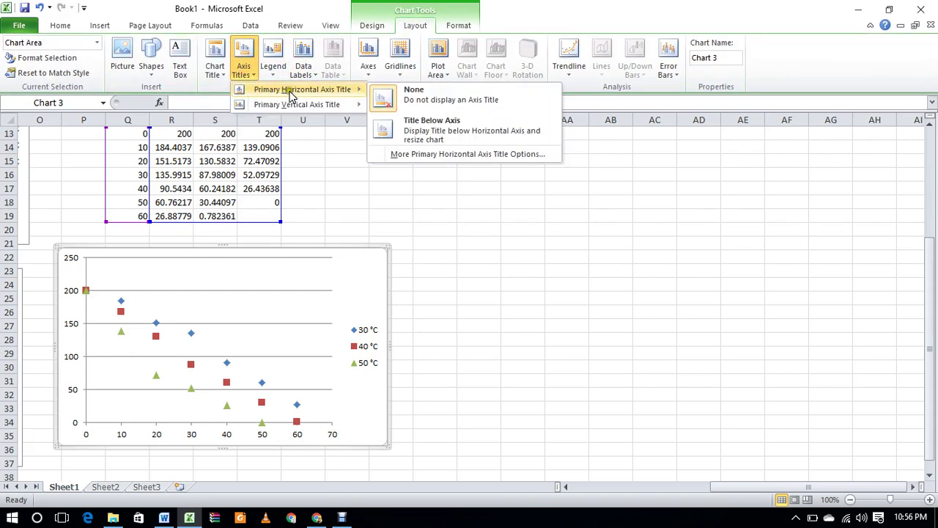
left_click(432, 122)
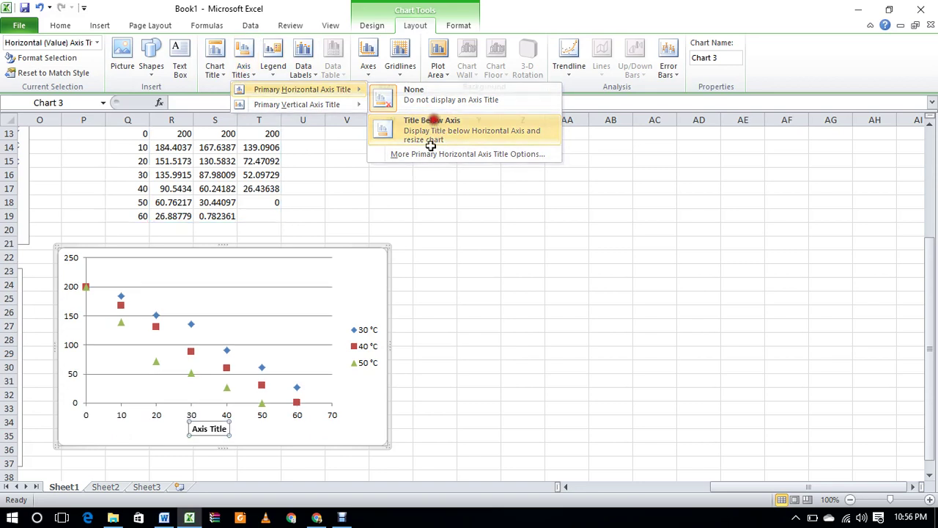
left_click(217, 431)
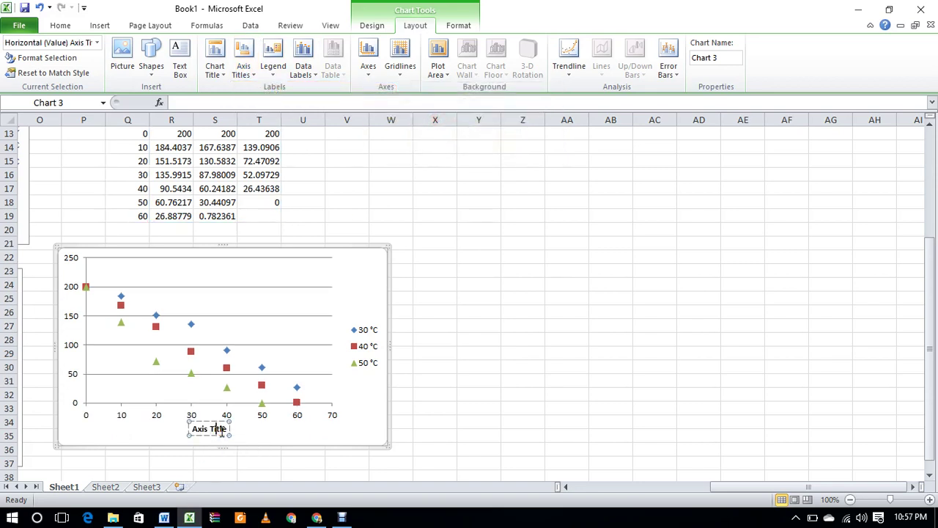
key("BackSpace")
key("BackSpace")
key("BackSpace")
key("BackSpace")
key("BackSpace")
key("BackSpace")
key("BackSpace")
key("BackSpace")
key("BackSpace")
key("BackSpace")
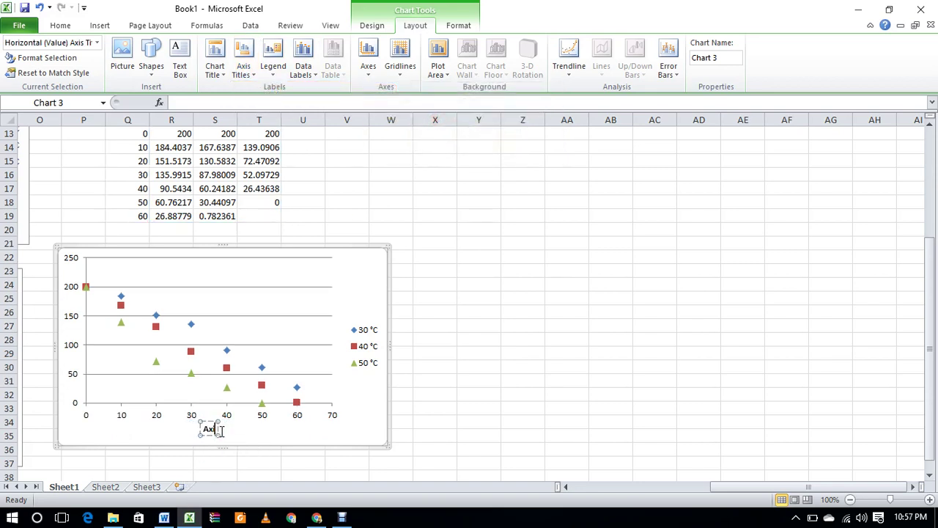
type("Time")
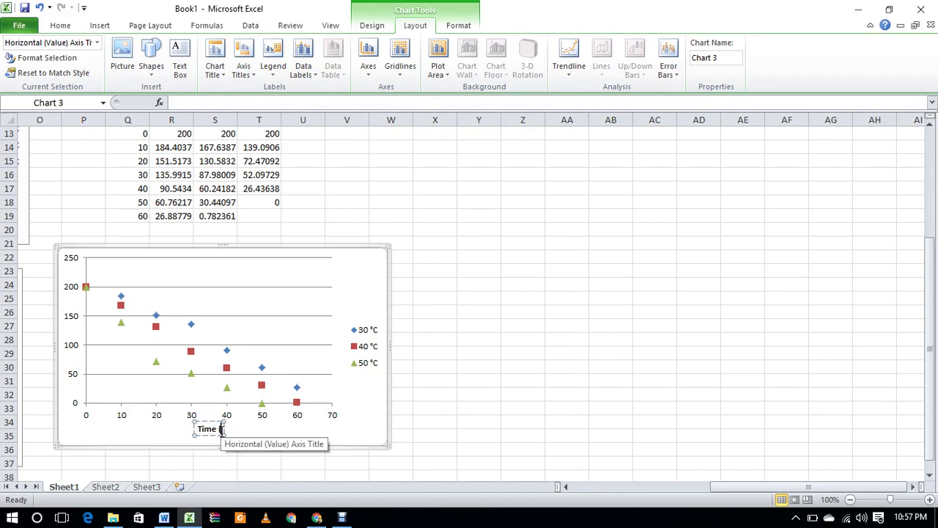
type(" (min)")
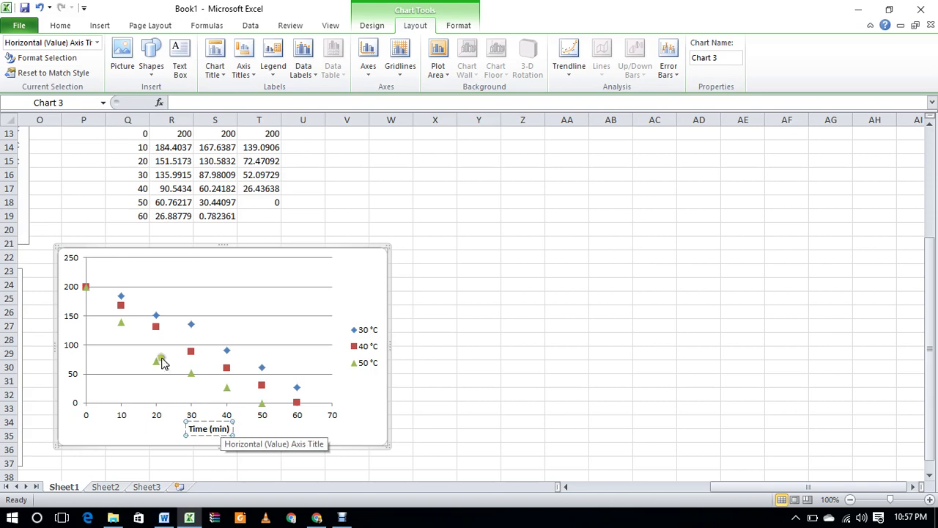
left_click(133, 439)
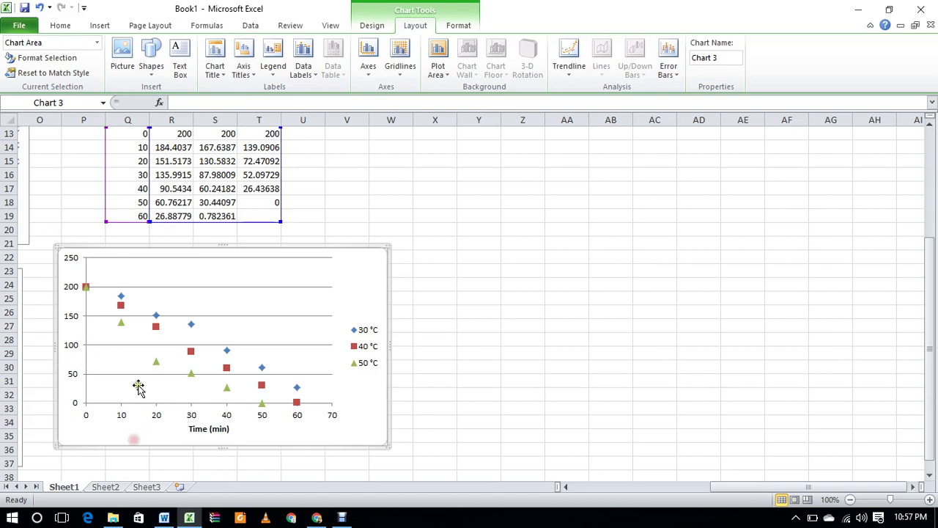
Add a rotated vertical axis title reading "Conc (ppm)" to the concentration chart.
left_click(219, 70)
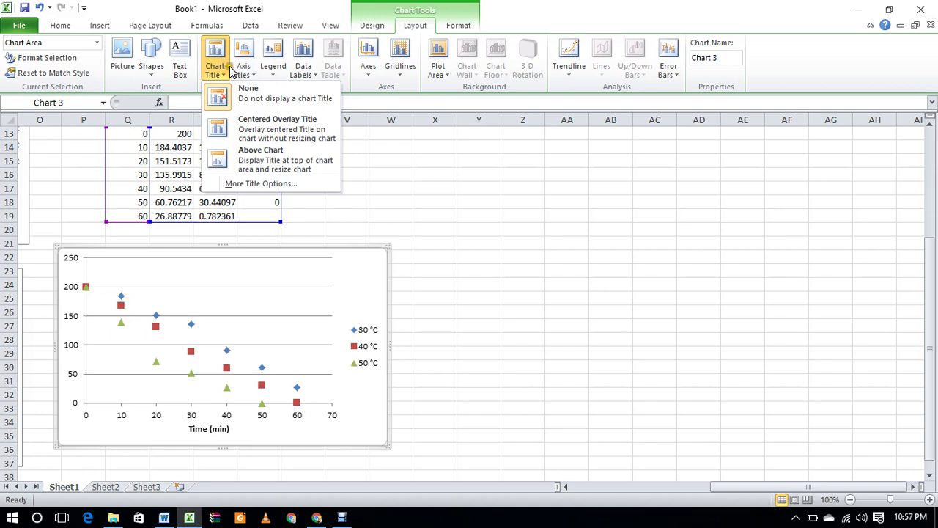
left_click(242, 70)
mouse_move(273, 105)
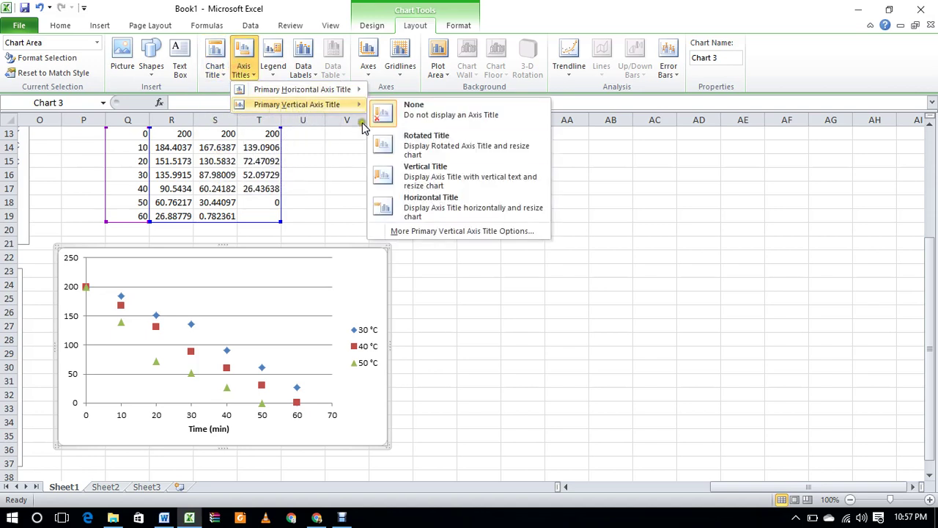
left_click(387, 146)
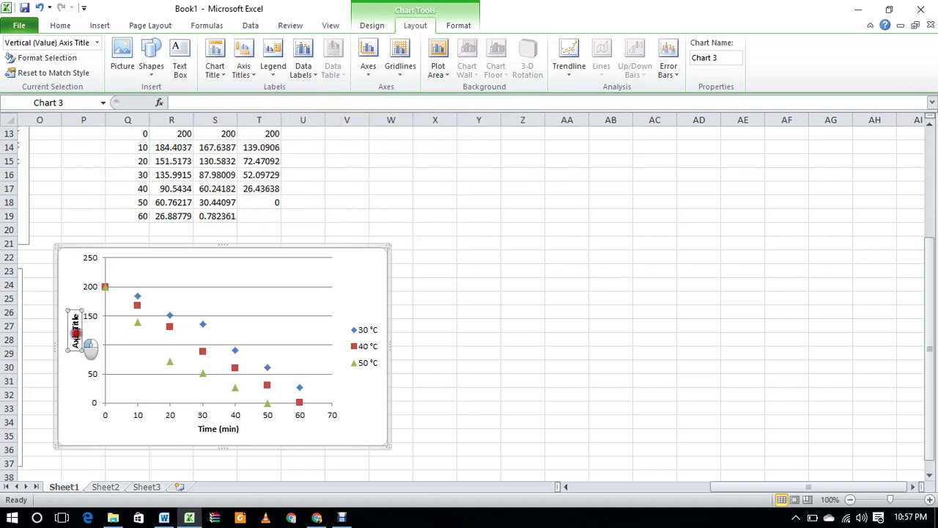
left_click(76, 334)
key("BackSpace")
key("BackSpace")
key("BackSpace")
key("BackSpace")
key("BackSpace")
key("BackSpace")
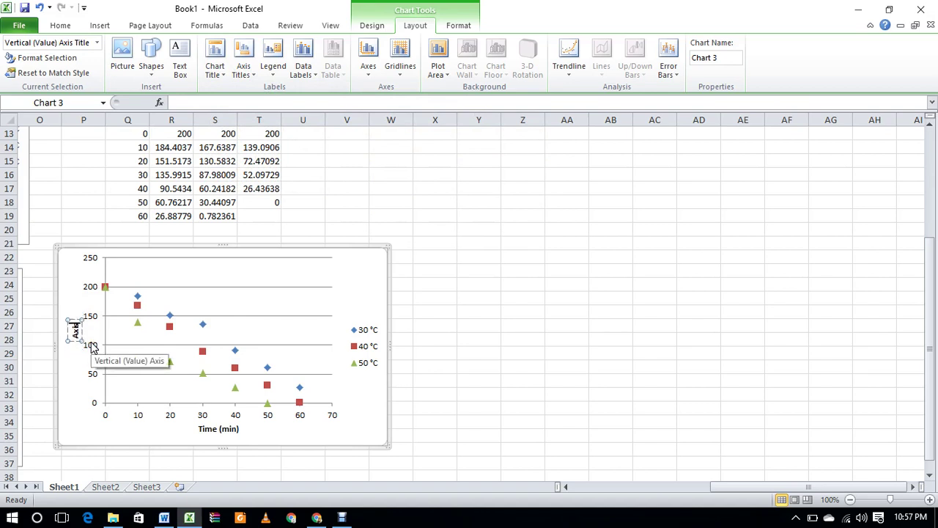
key("BackSpace")
key("BackSpace")
key("BackSpace")
type("Conc (ppm)")
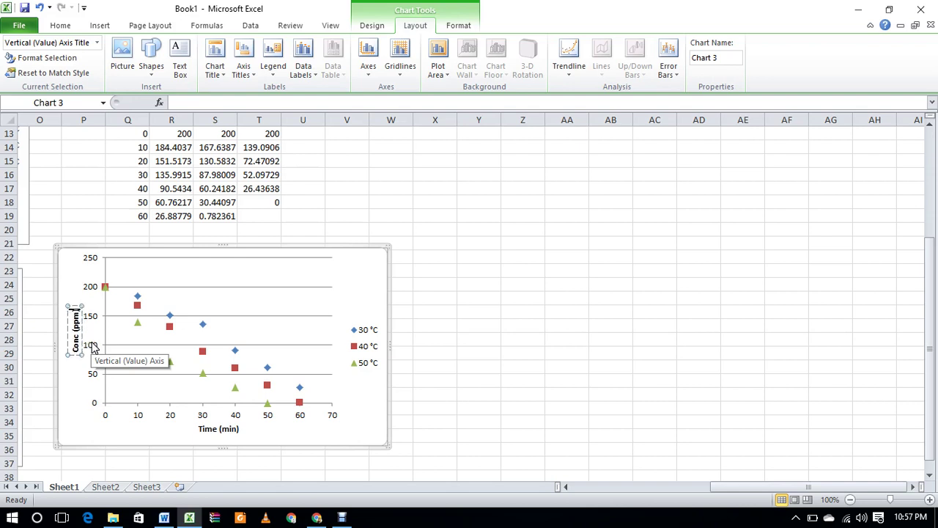
left_click(529, 341)
left_click_drag(757, 489, 611, 489)
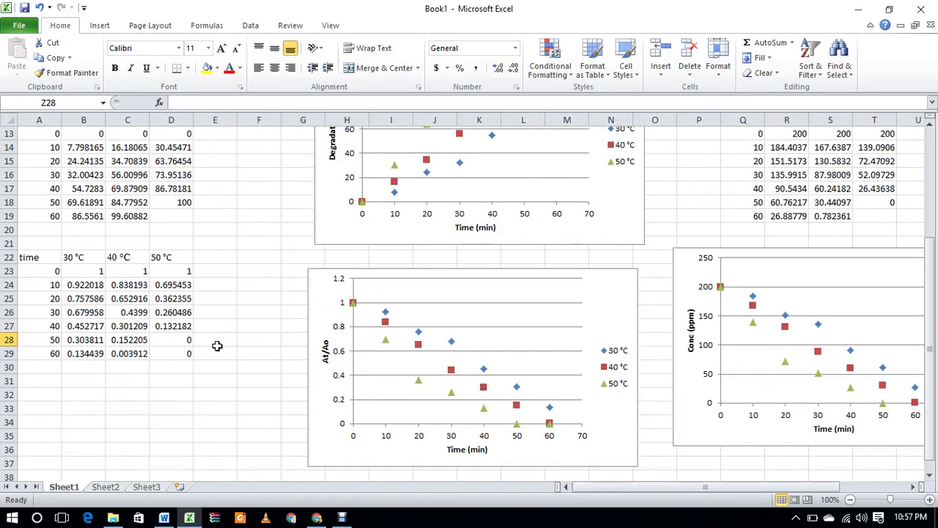
scroll(217, 345, "up", 4)
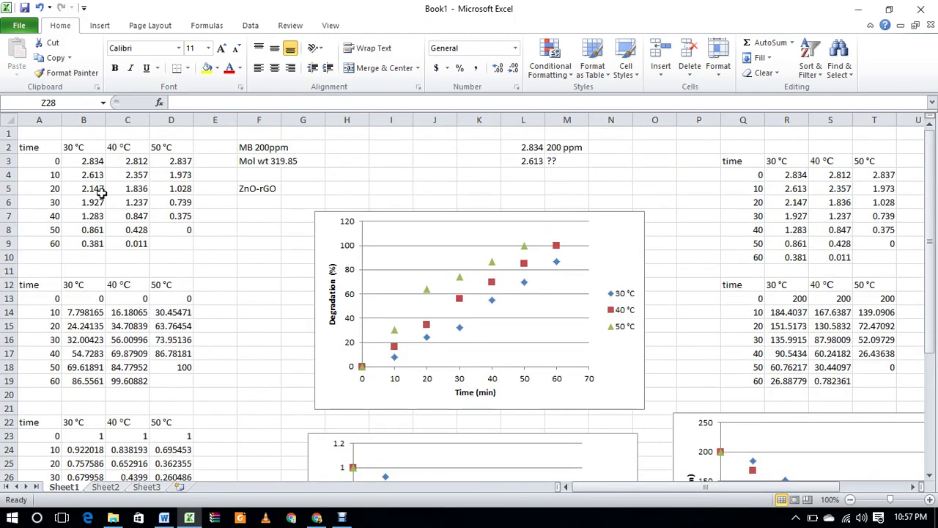
Copy the absorbance table in A2:D9 to the empty area of the sheet starting at cell A42.
left_click_drag(34, 147, 168, 243)
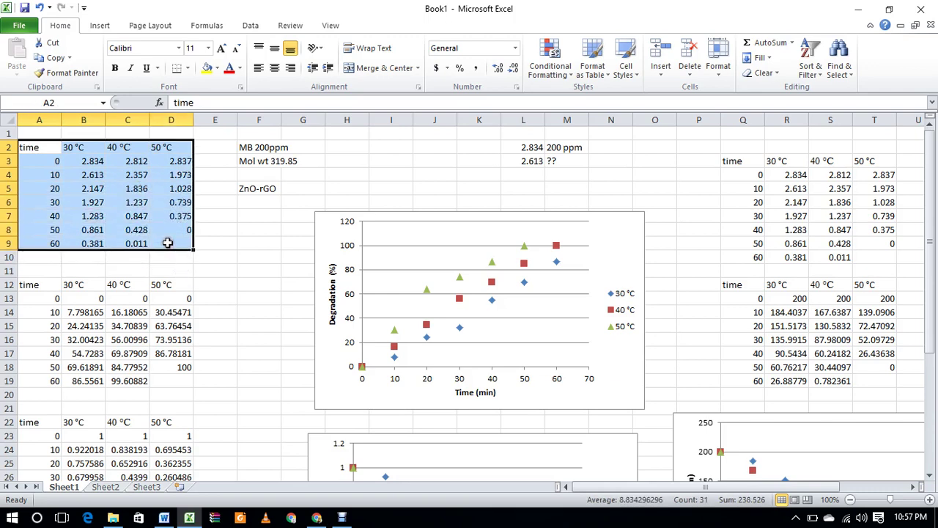
key("ctrl+c")
scroll(167, 241, "down", 11)
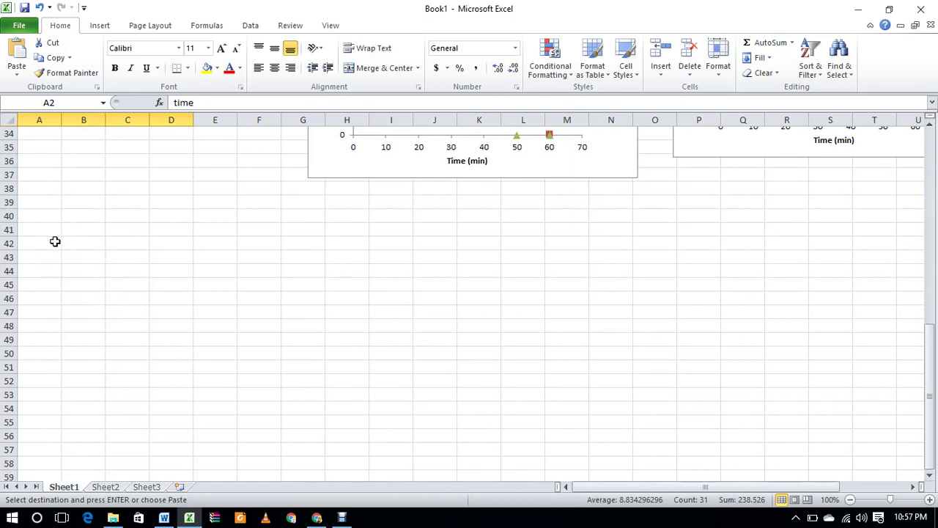
left_click(50, 244)
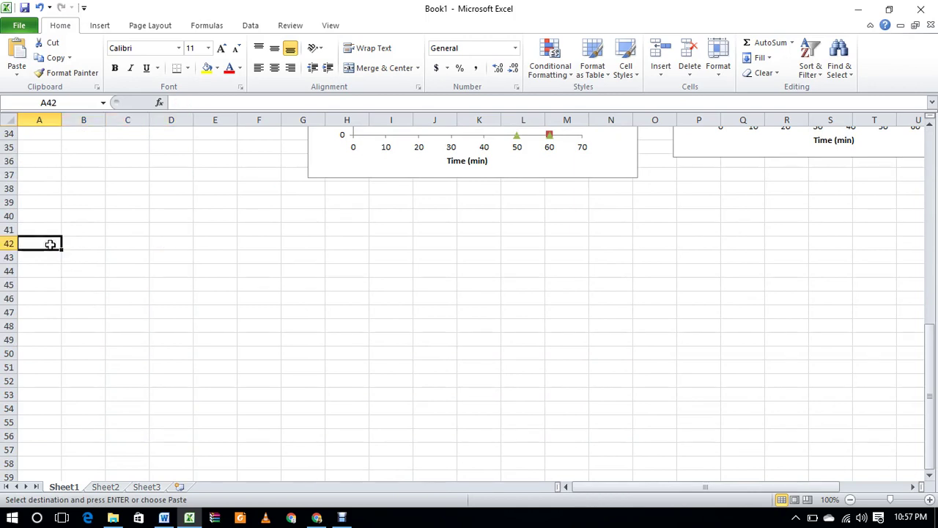
key("ctrl+v")
left_click(333, 340)
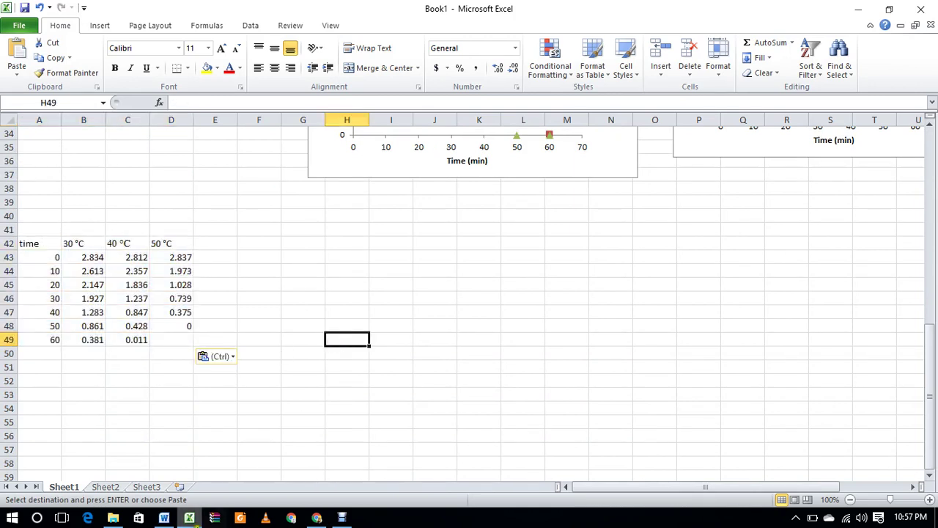
Switch to the Word document, review the first- and second-order kinetic equations in terms of absorbance, and return to Excel.
left_click(164, 517)
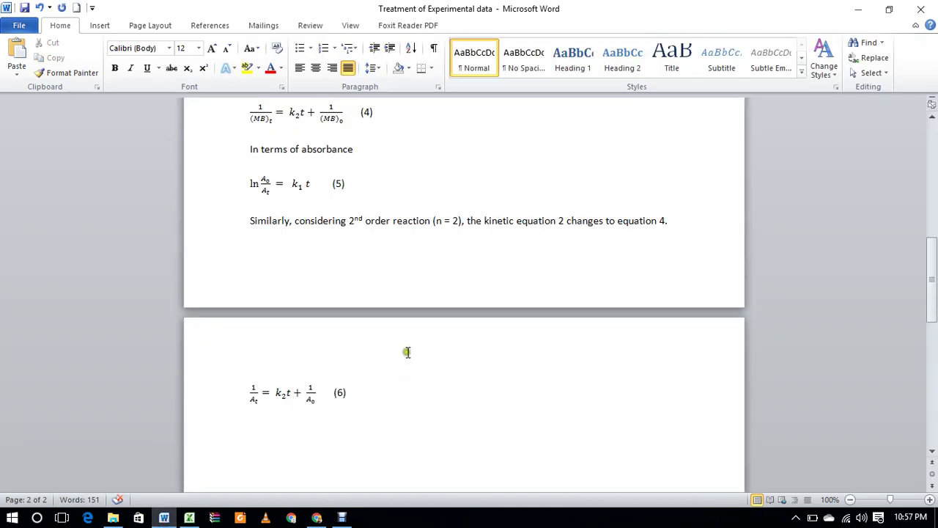
scroll(407, 351, "up", 3)
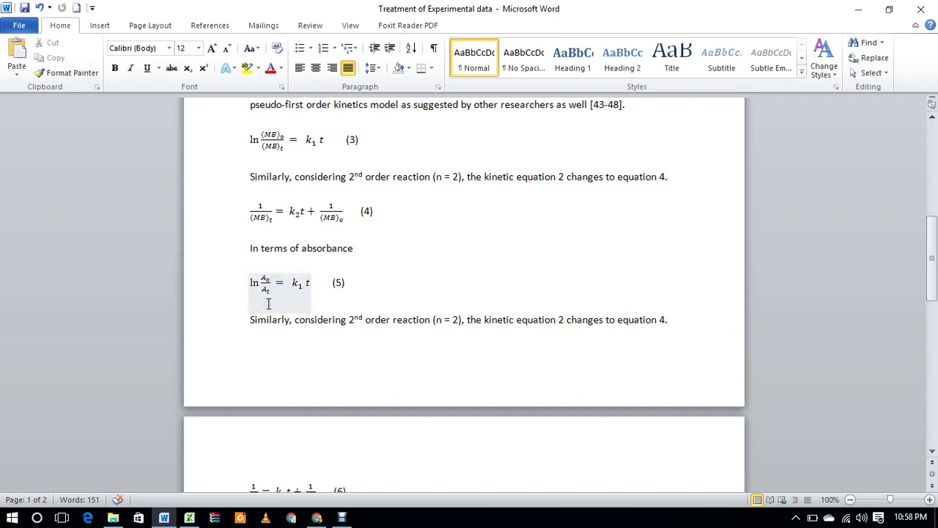
scroll(278, 170, "up", 1)
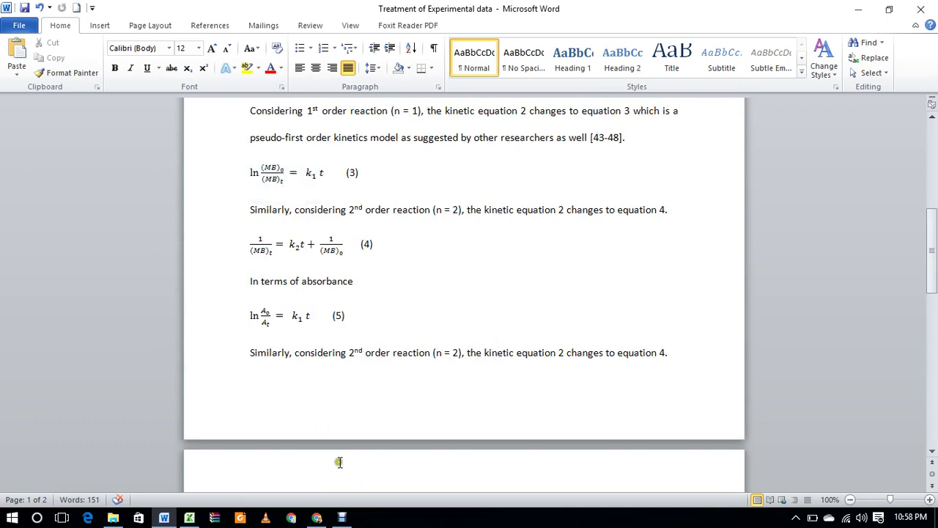
left_click(187, 517)
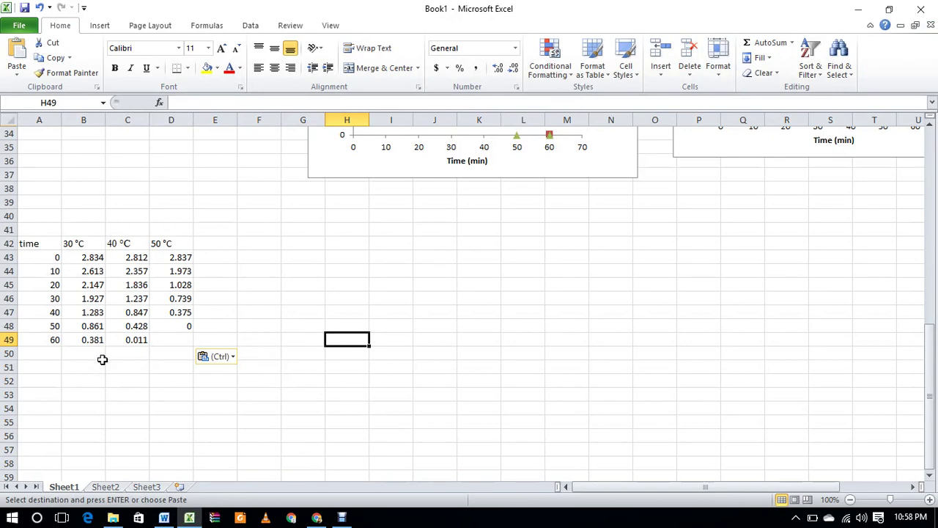
Copy the time column A42:A49 to A52 and the temperature headings B42:D42 to B52 to set up a new table.
left_click_drag(37, 242, 50, 336)
key("ctrl+c")
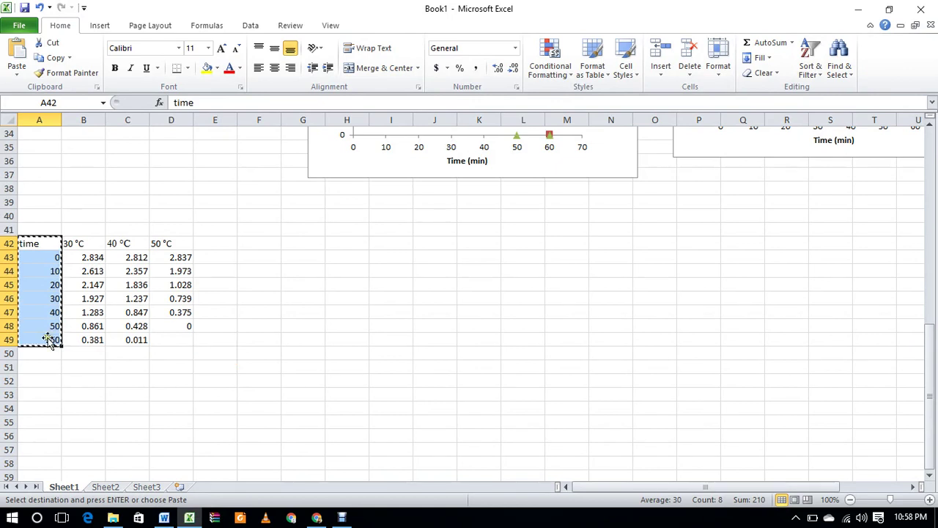
left_click(42, 384)
key("ctrl+v")
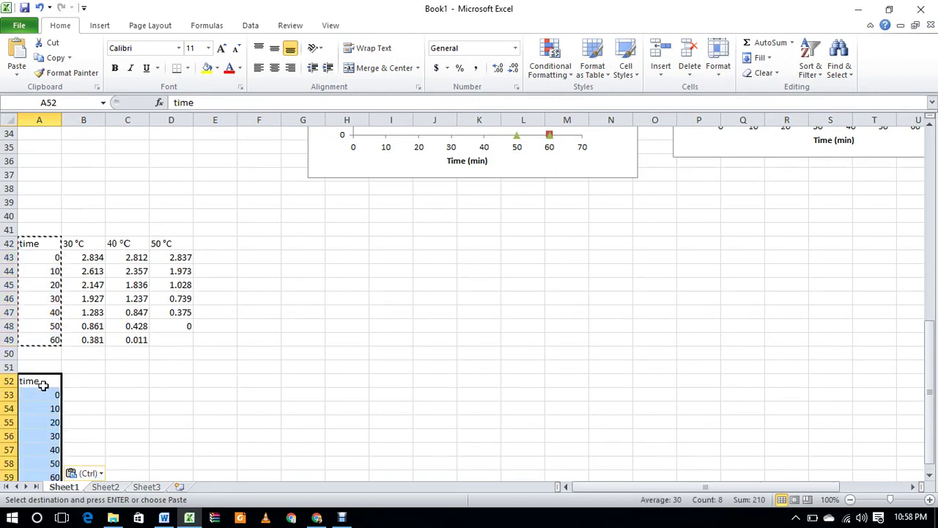
left_click_drag(67, 244, 150, 244)
key("ctrl+c")
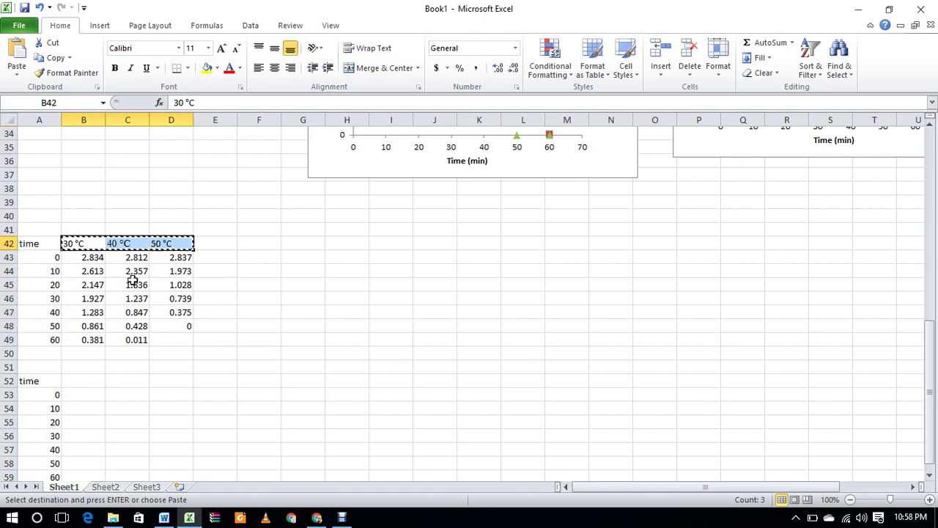
left_click(85, 382)
key("ctrl+v")
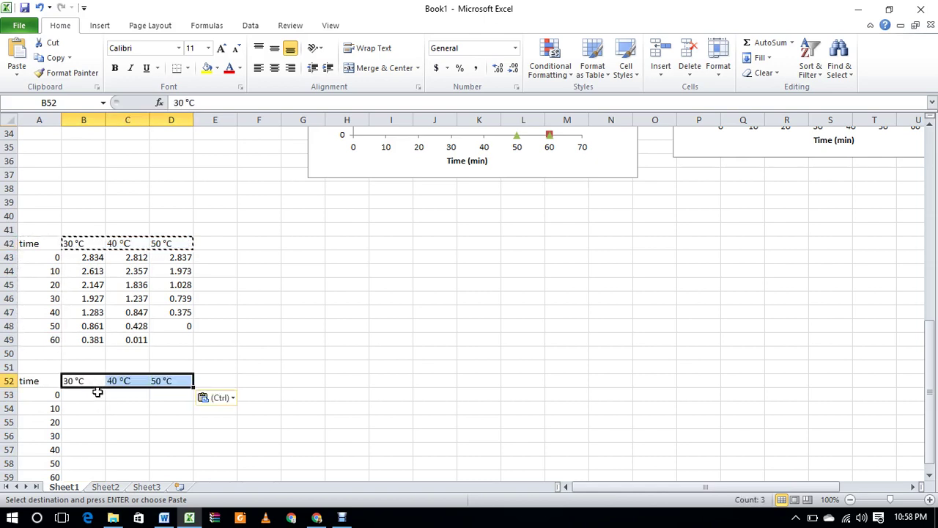
After checking equation 5 in Word, enter the first-order formula =LN((2.834/B43)) for 30 °C in Excel cell B53.
left_click(82, 395)
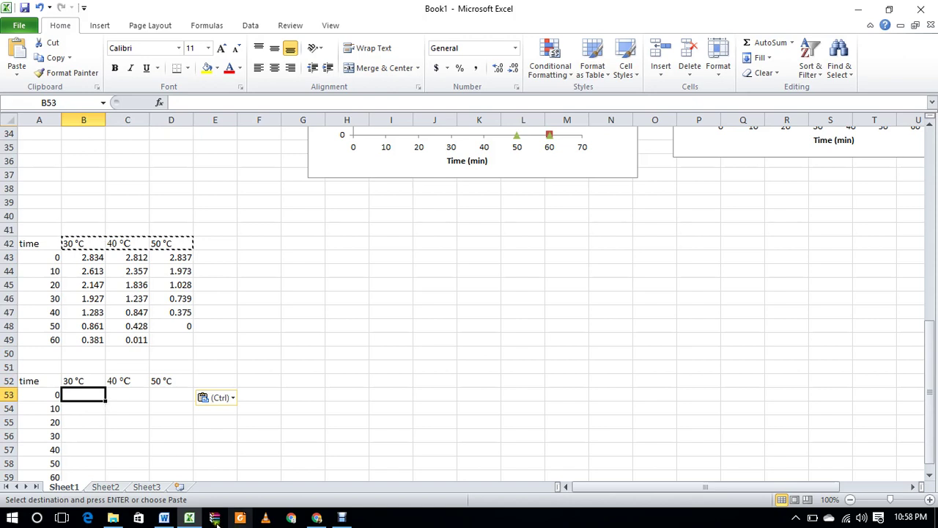
left_click(164, 518)
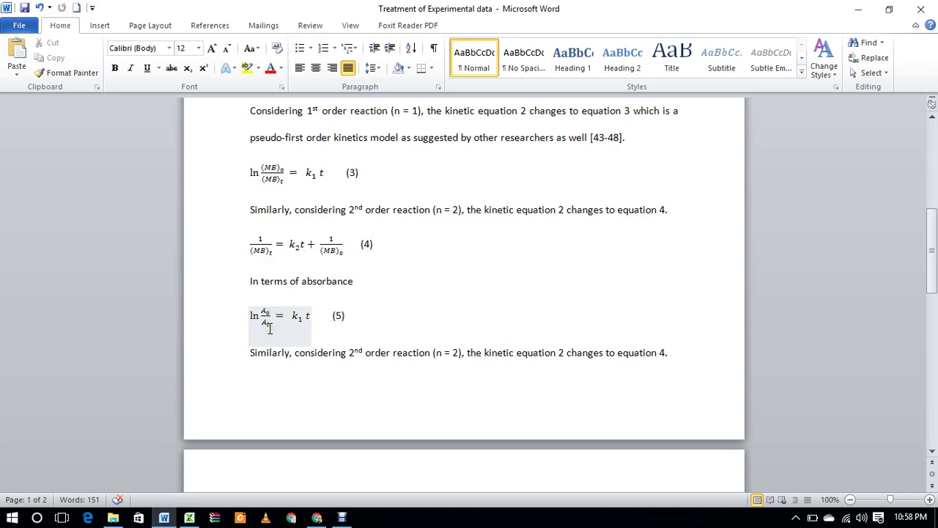
left_click(212, 462)
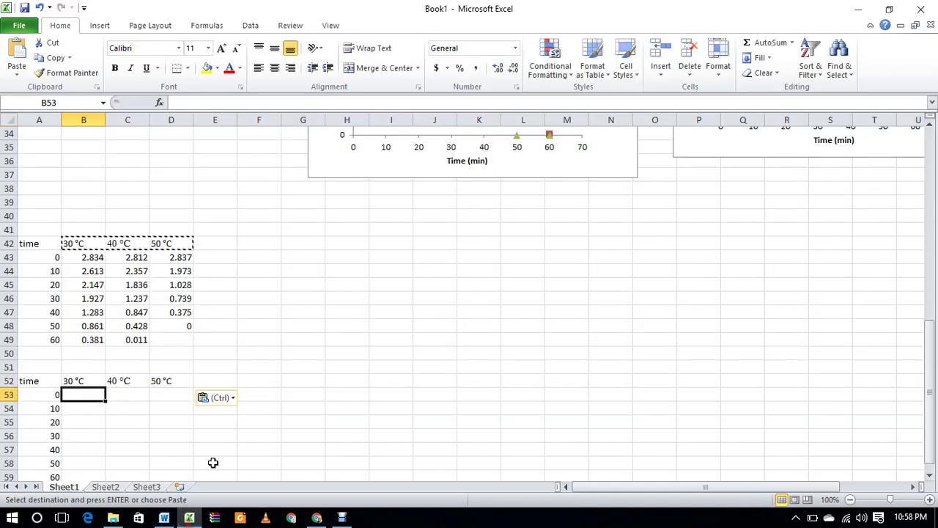
type("=")
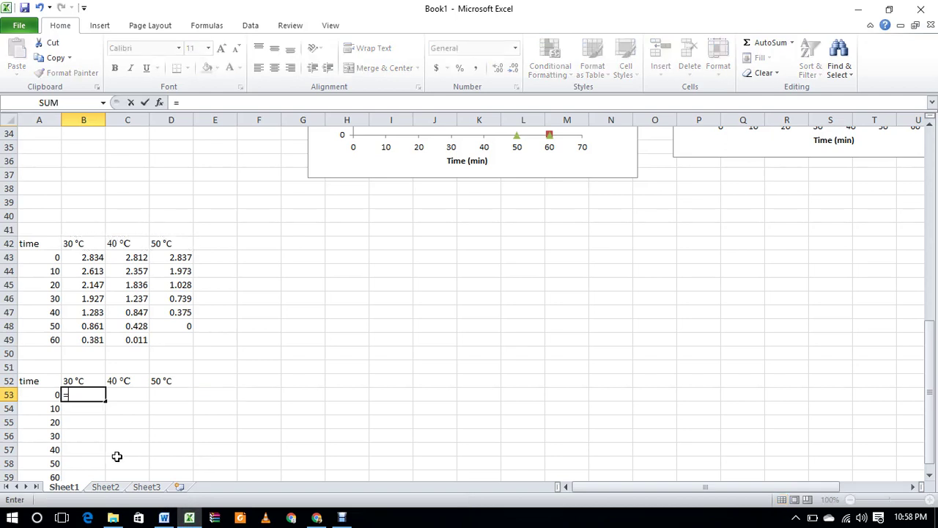
type("ln")
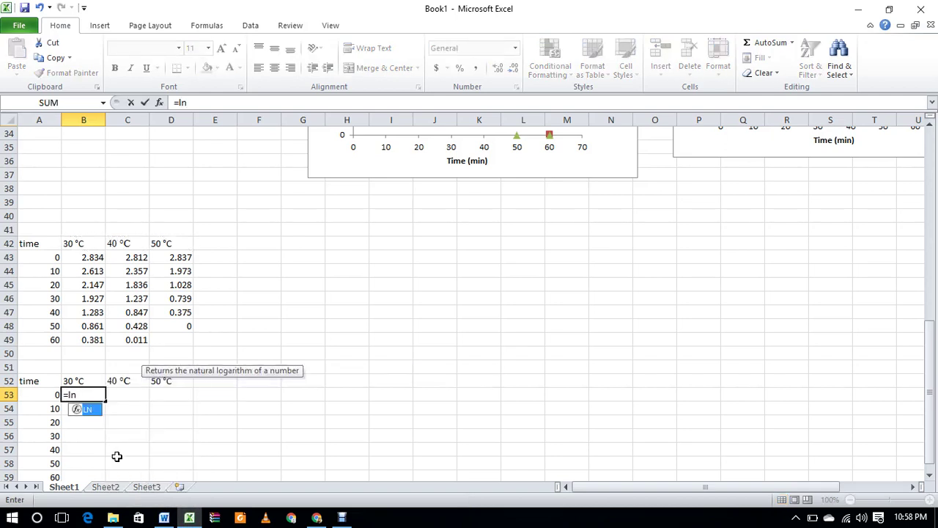
type("((2.834")
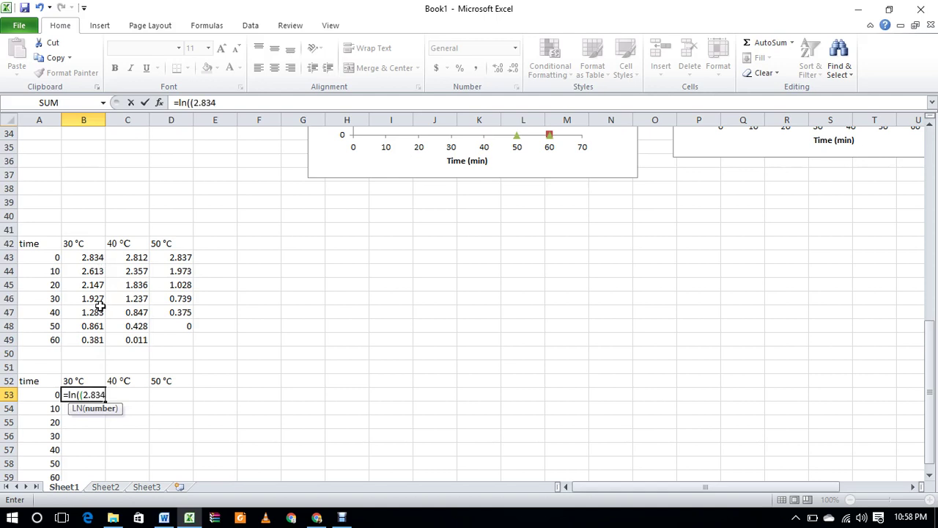
type("/")
left_click(95, 257)
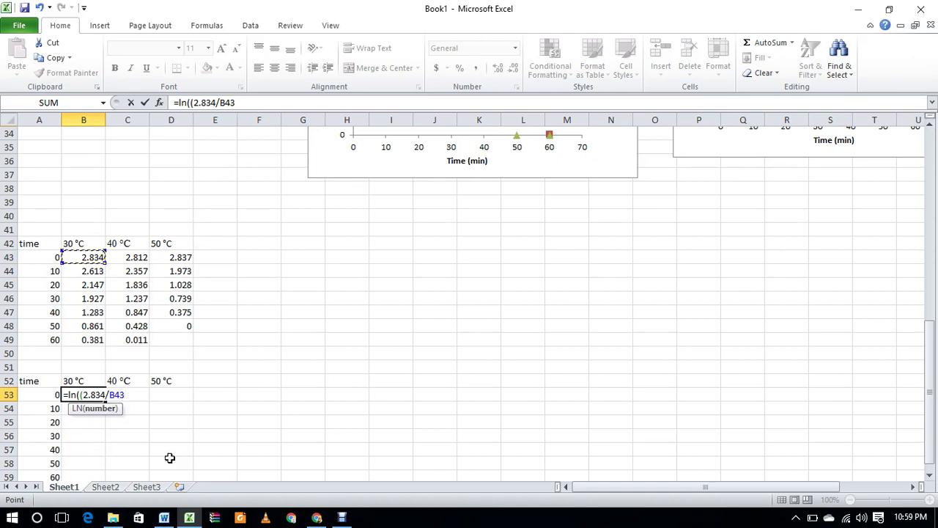
type("))")
key("Return")
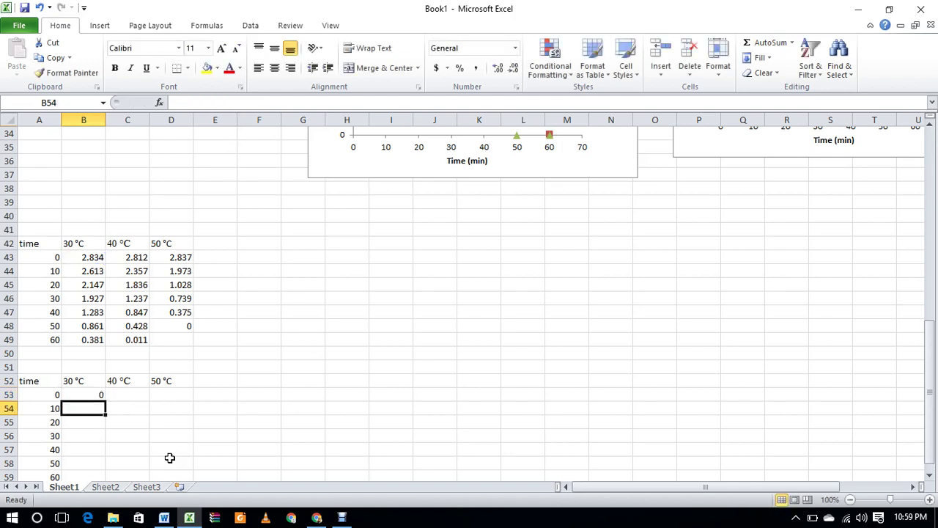
left_click(97, 394)
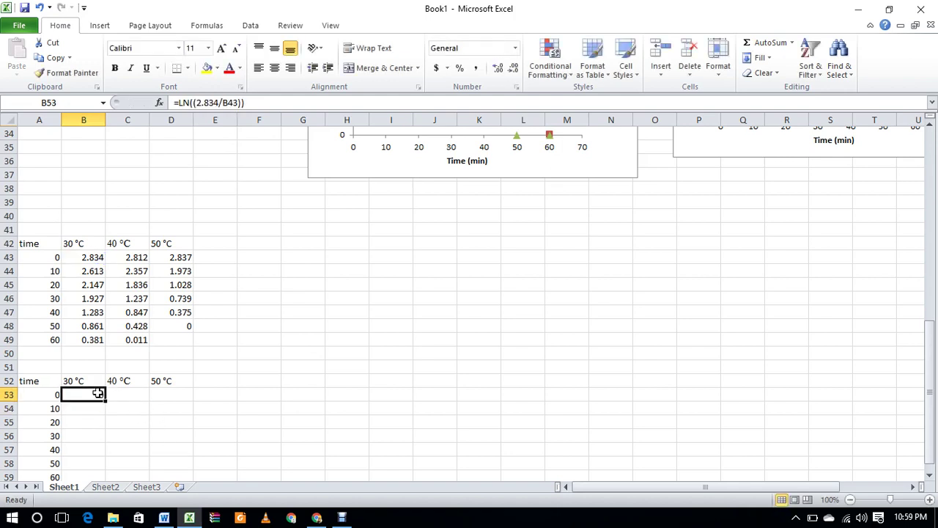
right_click(98, 393)
left_click(360, 368)
Enter the first-order formula =LN((2.812/C43)) for 40 °C in cell C53.
left_click(133, 392)
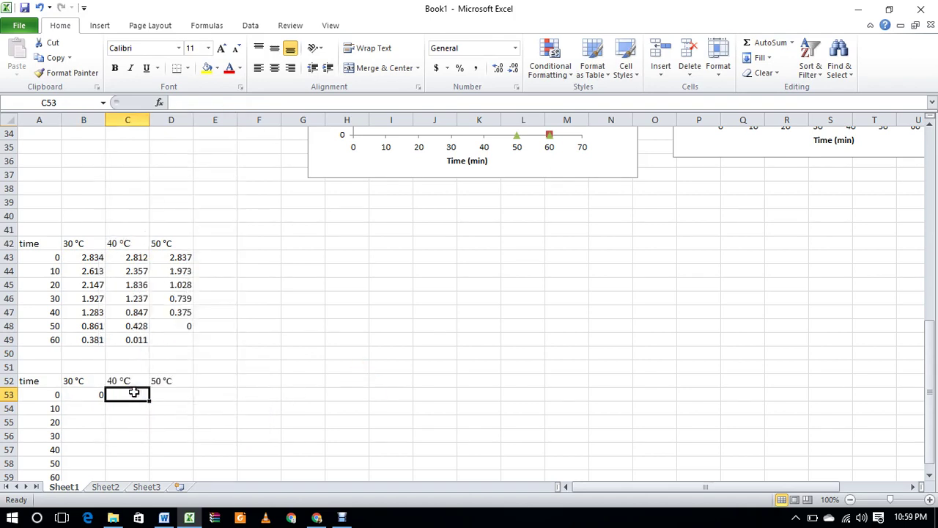
type("=ln((2.812/")
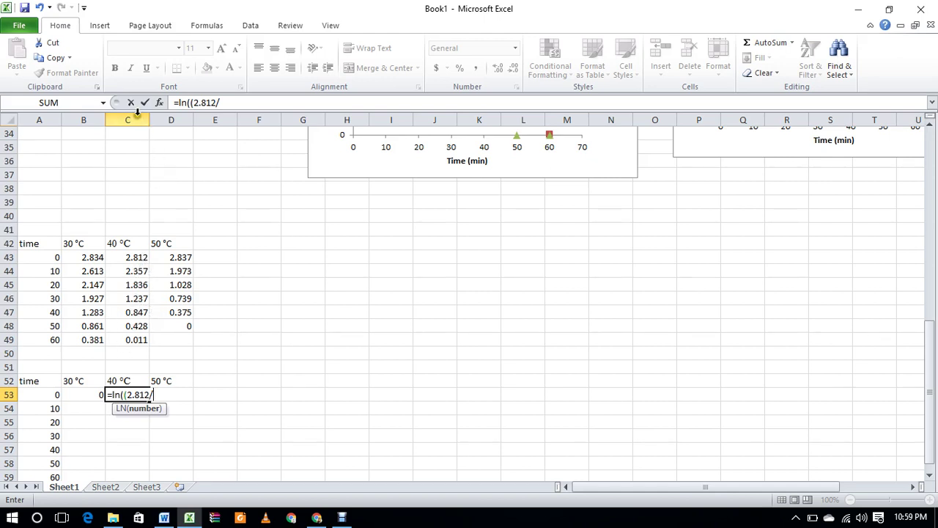
left_click(134, 261)
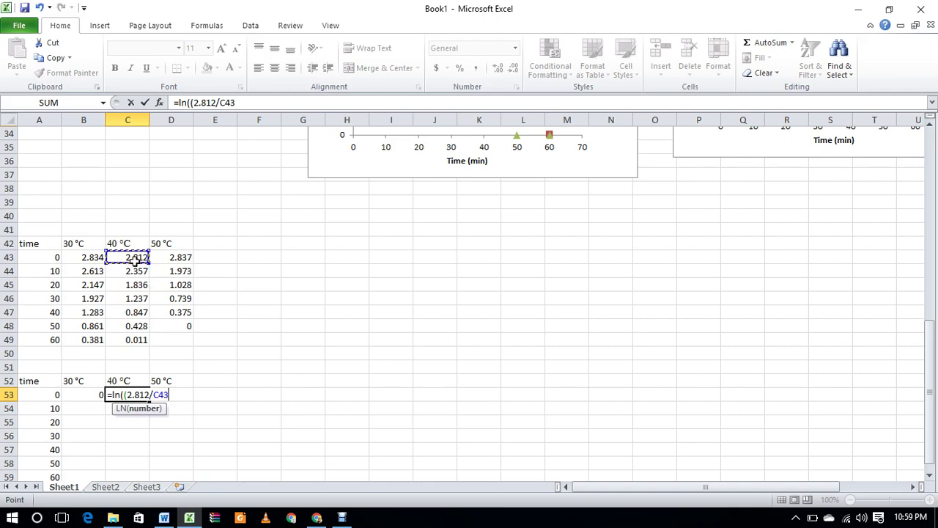
type("))")
key("Return")
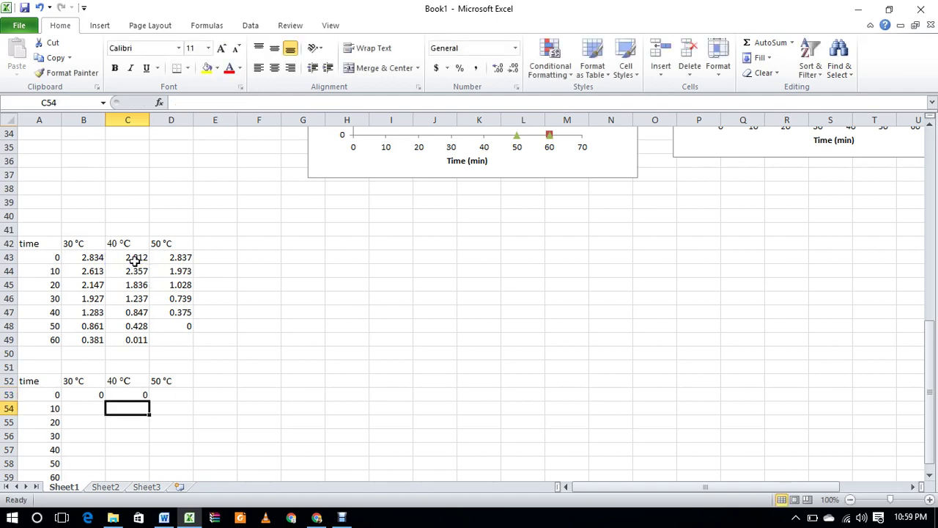
Enter the first-order formula =LN((2.837/D43)) for 50 °C in cell D53.
left_click(168, 395)
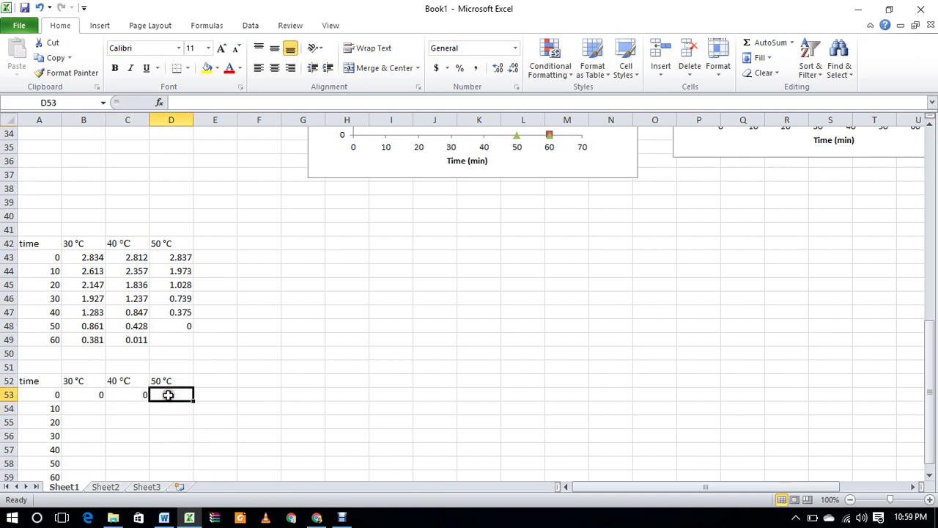
type("=ln((2.837/")
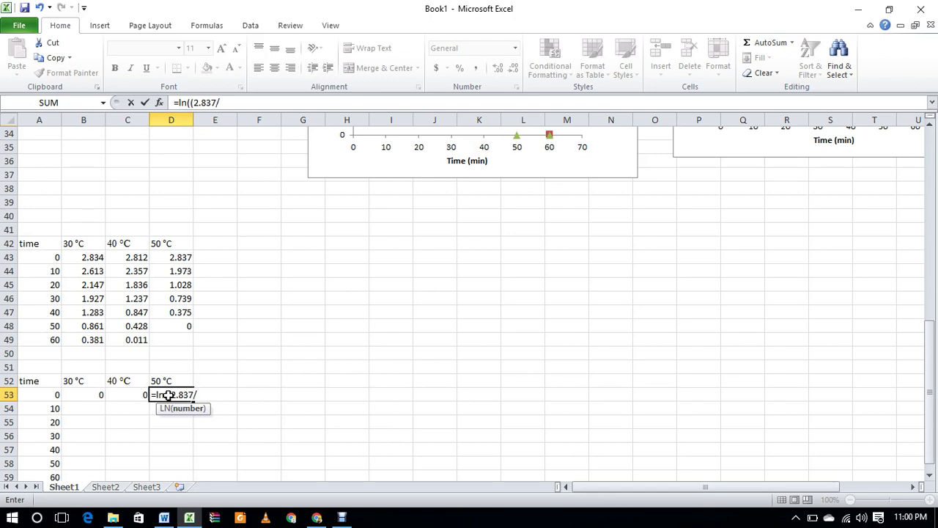
left_click(181, 259)
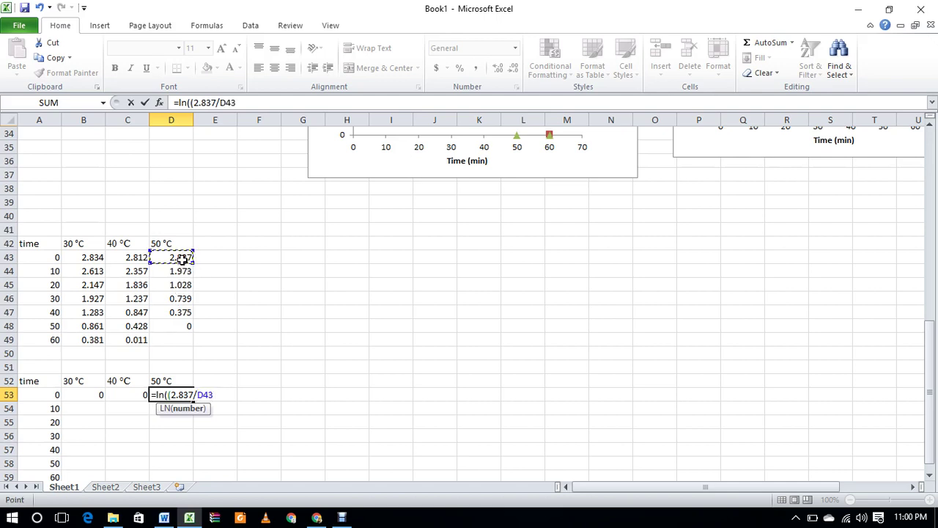
type(")")
key("Return")
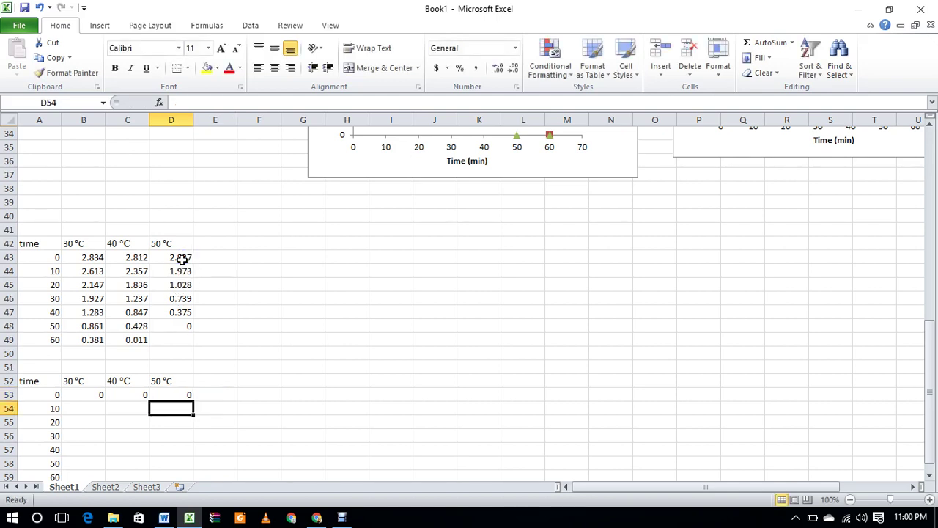
Fill the logarithm formulas in B53:D53 down to row 59 and clear cells D58:D59.
scroll(322, 379, "down", 2)
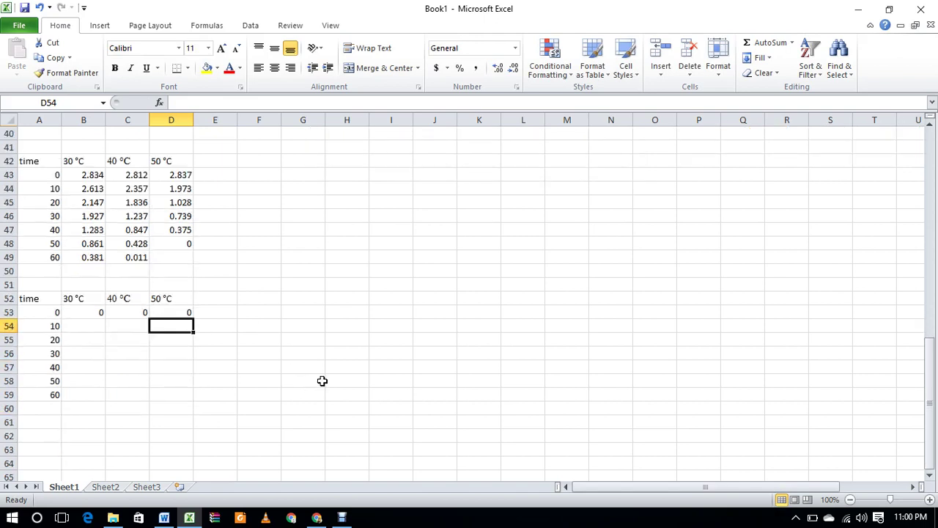
left_click_drag(88, 312, 190, 395)
left_click(288, 435)
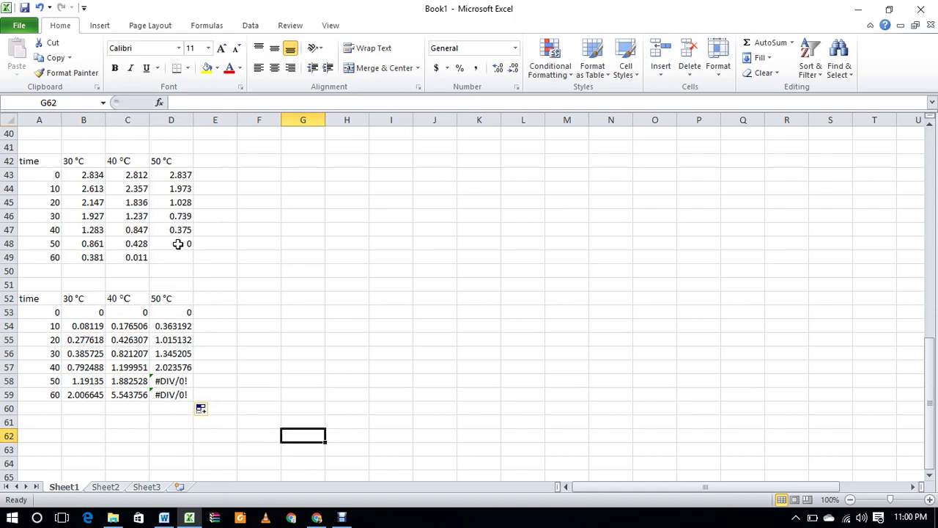
left_click(176, 382)
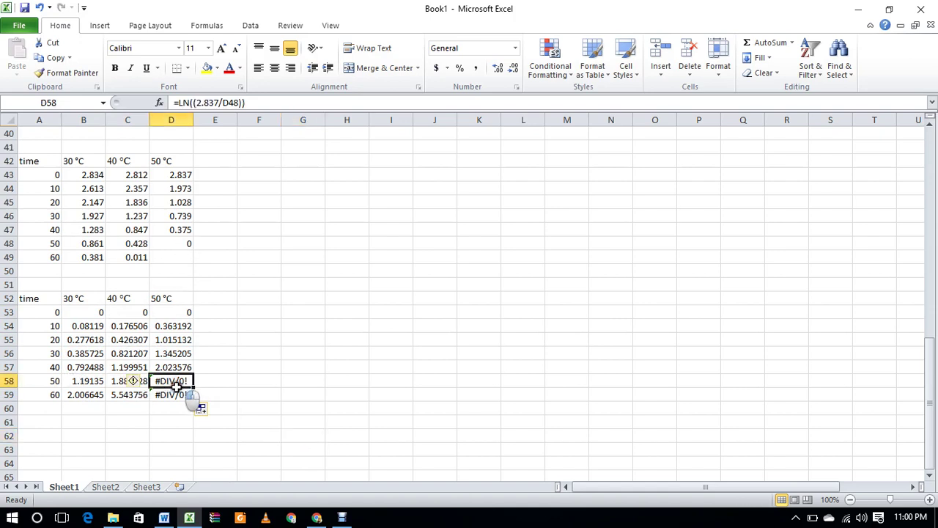
left_click_drag(176, 386, 177, 394)
key("Delete")
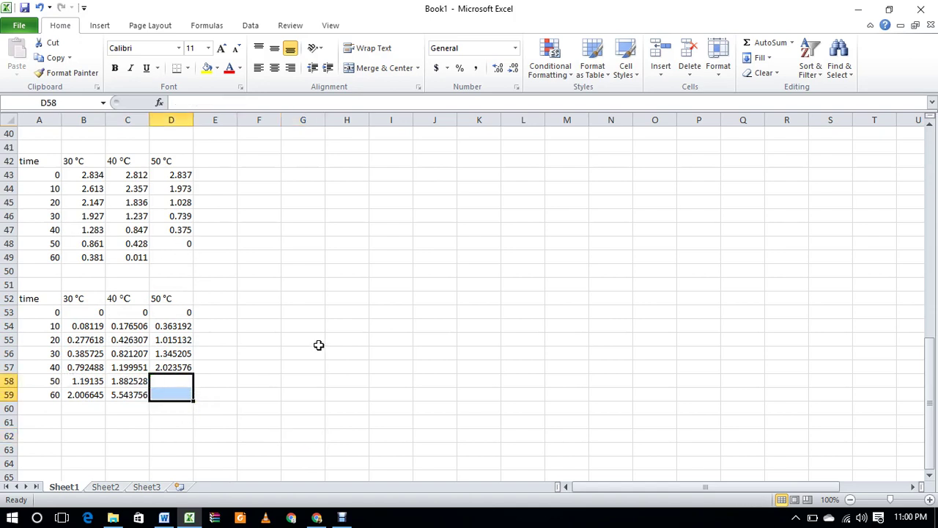
left_click(318, 343)
left_click(30, 300)
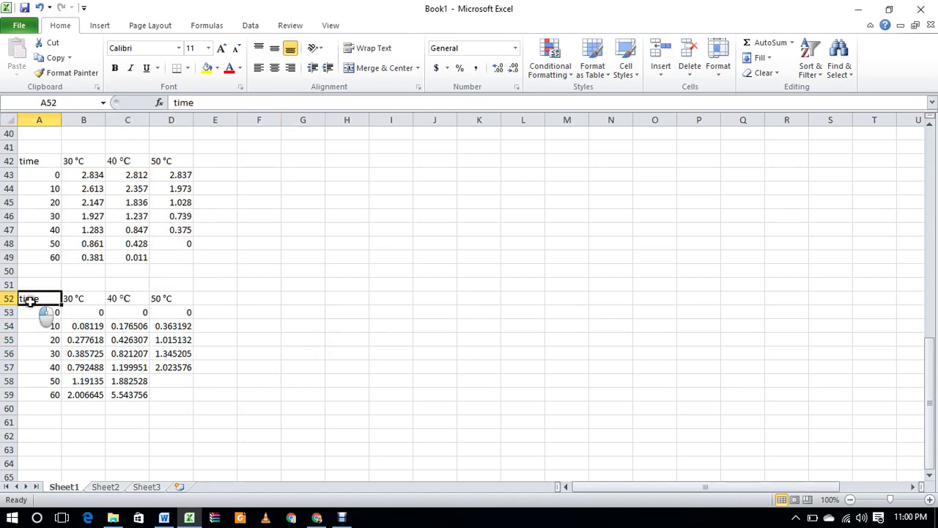
left_click(423, 347)
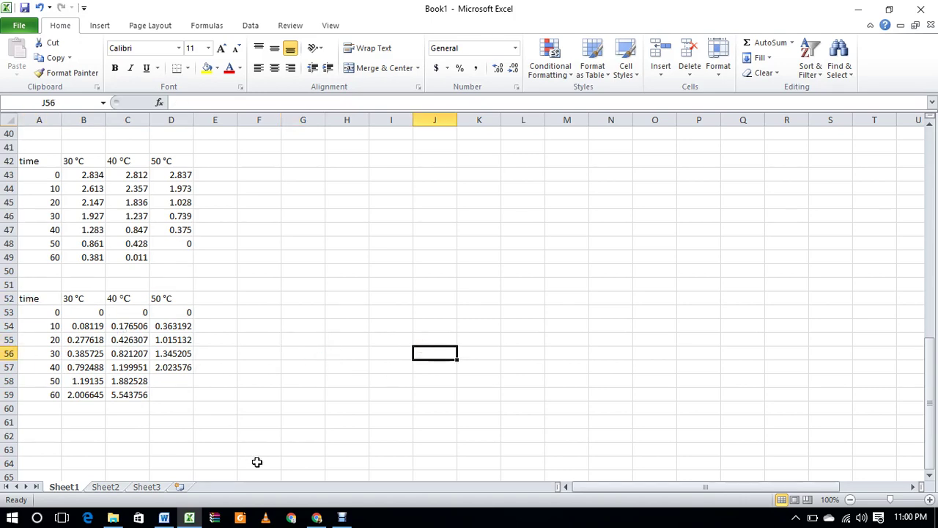
After reviewing the kinetic equations in Word, insert a markers-only scatter chart in Excel from the logarithm table A52:D59.
left_click(166, 518)
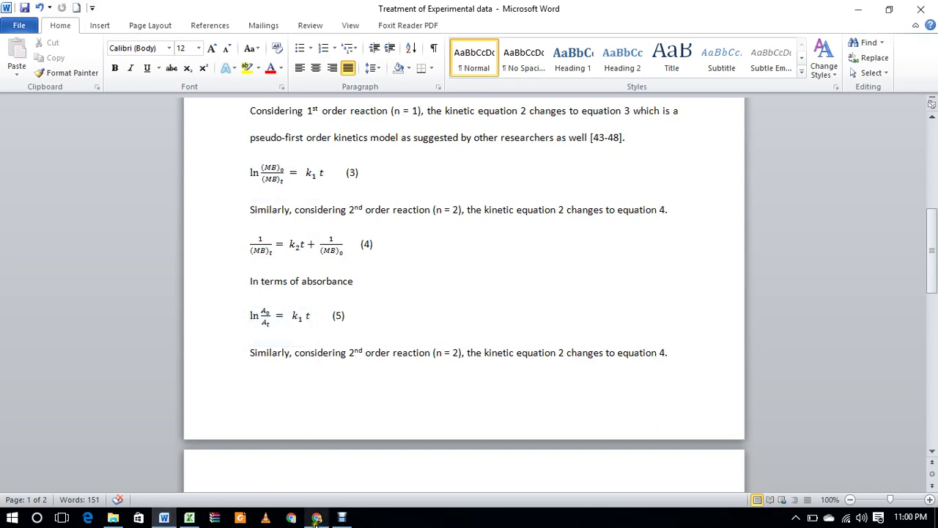
left_click(189, 517)
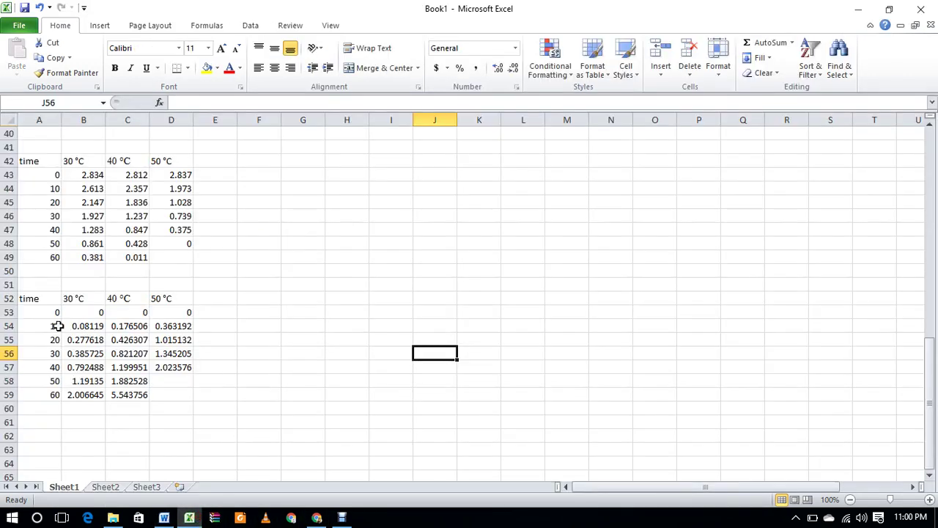
left_click_drag(32, 300, 169, 391)
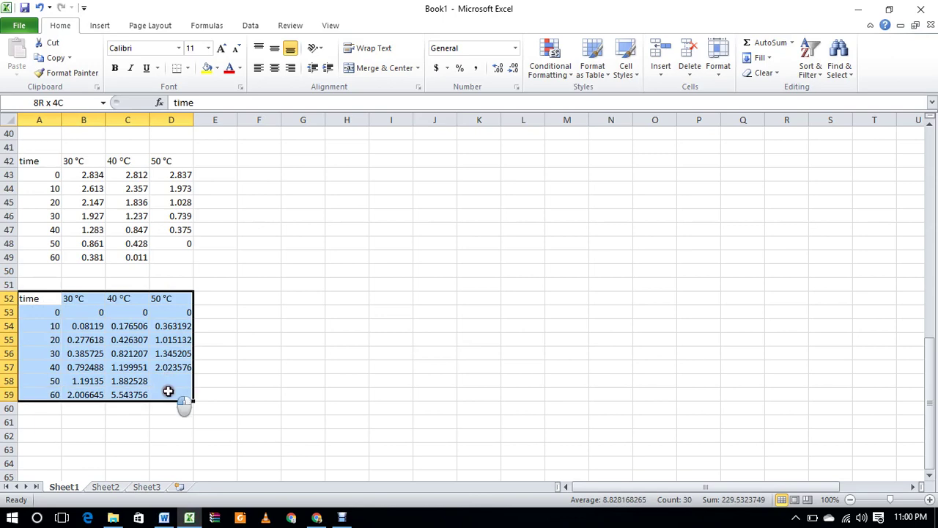
left_click(102, 27)
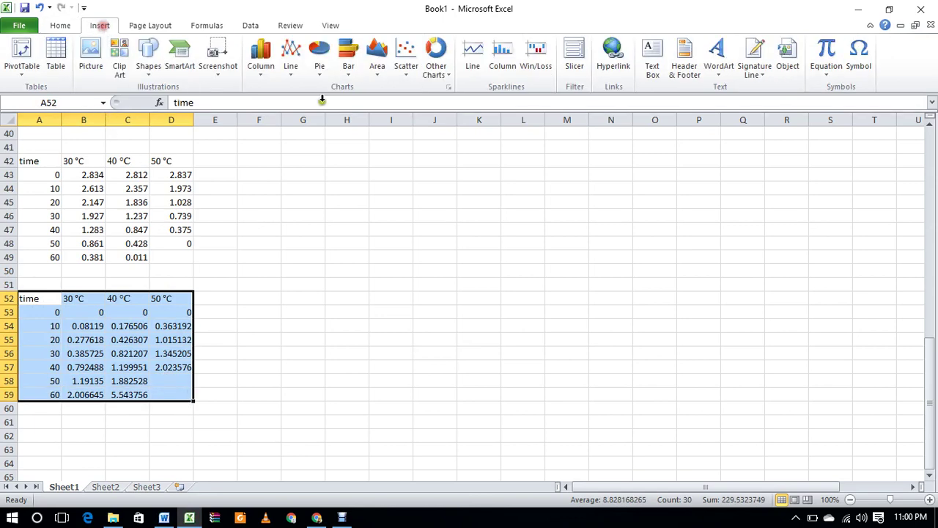
left_click(409, 58)
left_click(413, 114)
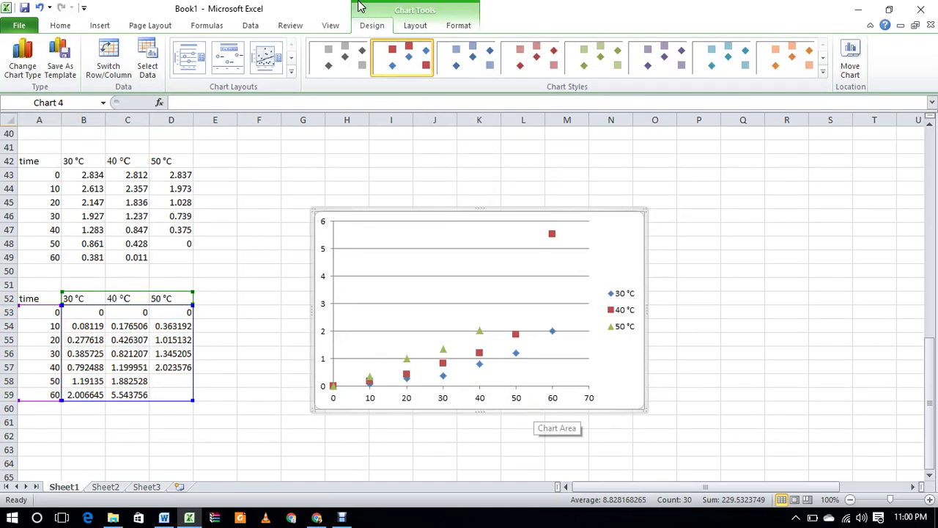
Add a horizontal axis title below the axis of the new scatter chart reading "Time (Min)".
left_click(414, 25)
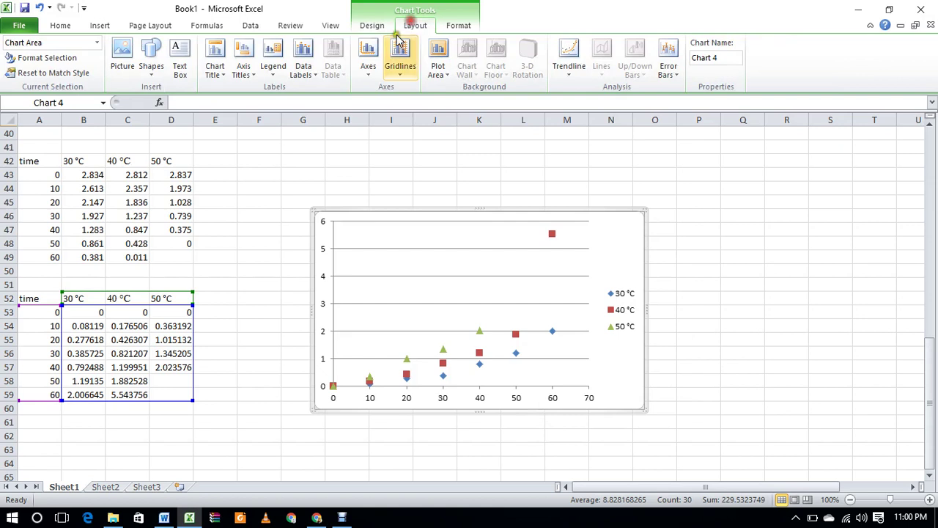
left_click(245, 75)
mouse_move(254, 90)
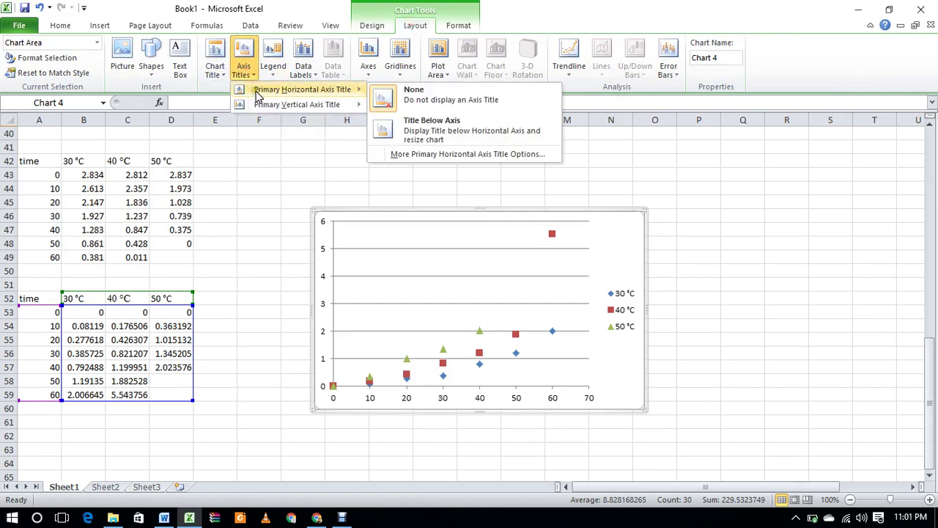
left_click(427, 135)
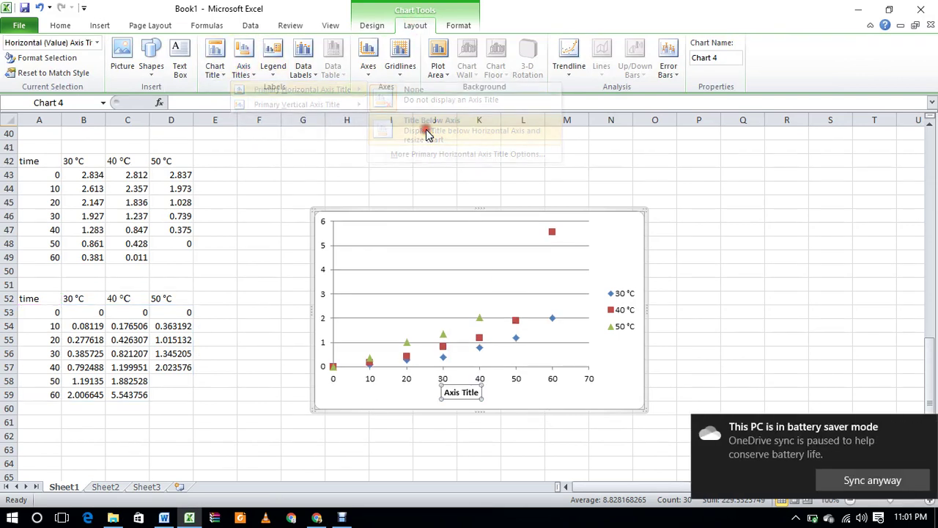
left_click(463, 392)
key("BackSpace")
key("BackSpace")
key("BackSpace")
key("BackSpace")
key("BackSpace")
key("BackSpace")
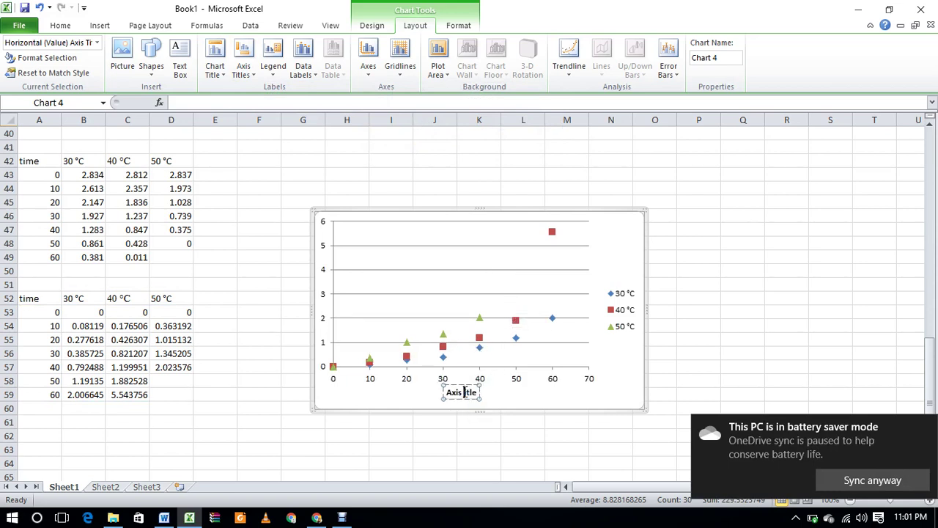
key("BackSpace")
key("BackSpace")
key("BackSpace")
key("BackSpace")
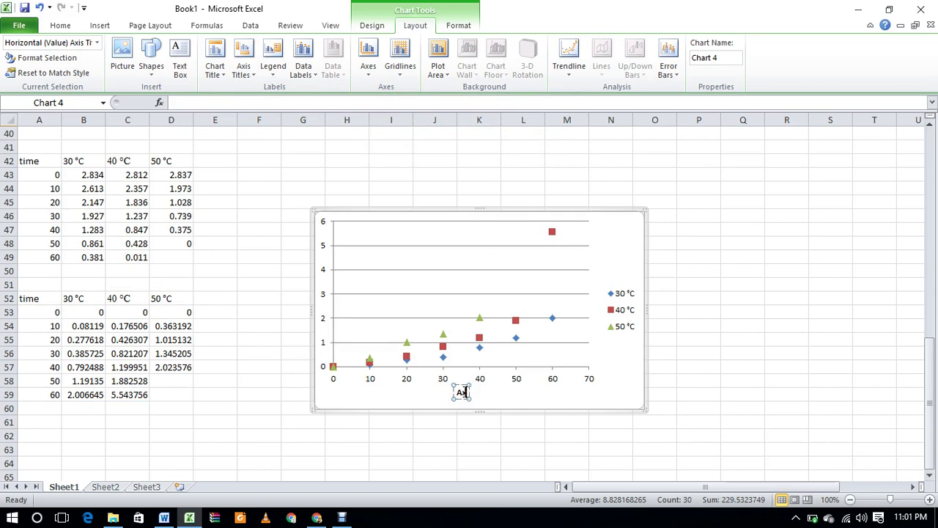
type("Time")
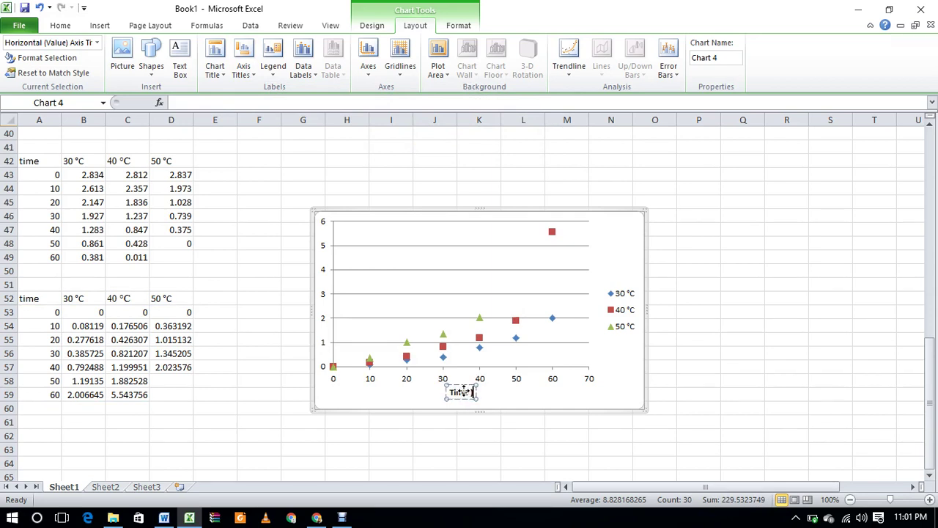
type(" (Min")
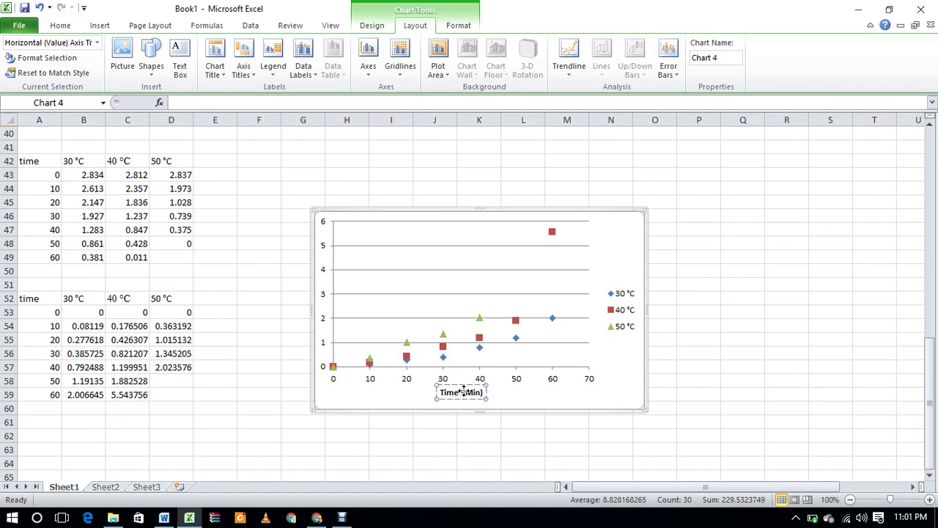
mouse_move(444, 358)
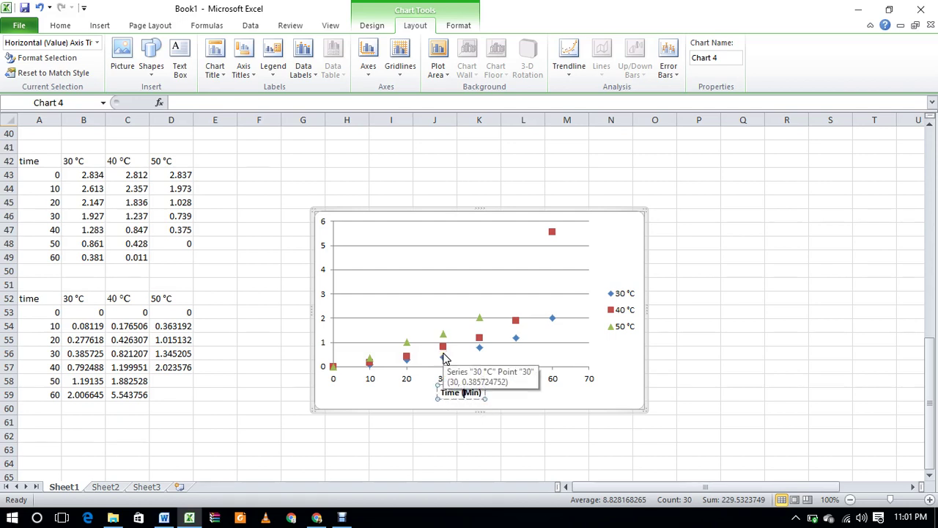
left_click(484, 439)
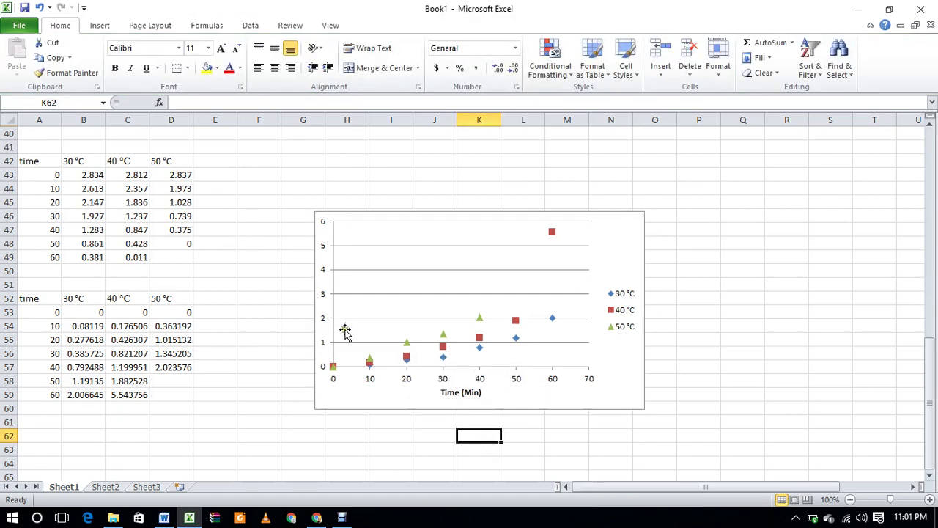
Add a rotated vertical axis title to the scatter chart reading "ln(A0/At)".
left_click(364, 403)
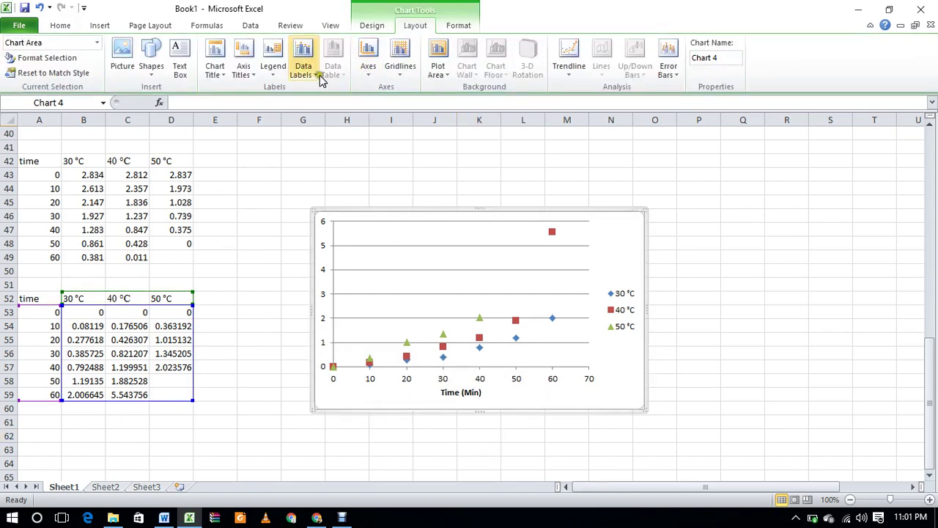
left_click(244, 67)
mouse_move(321, 108)
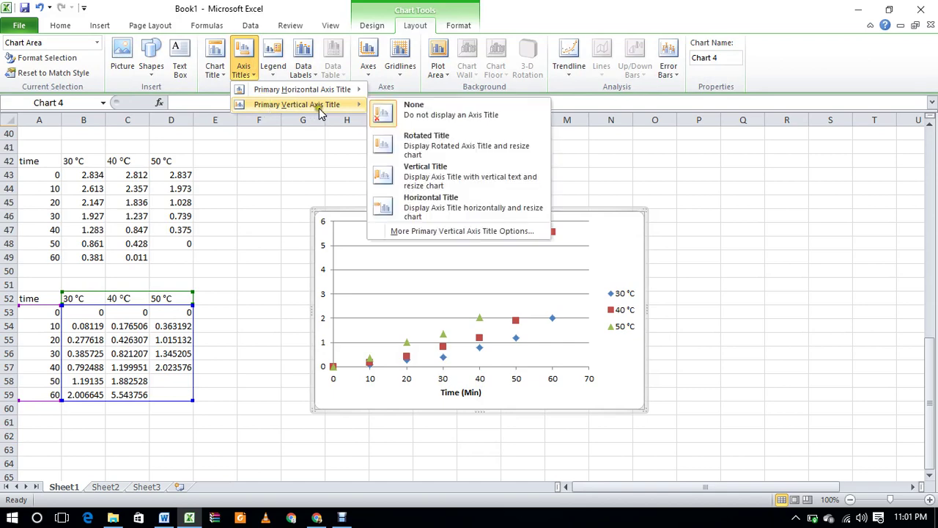
left_click(426, 138)
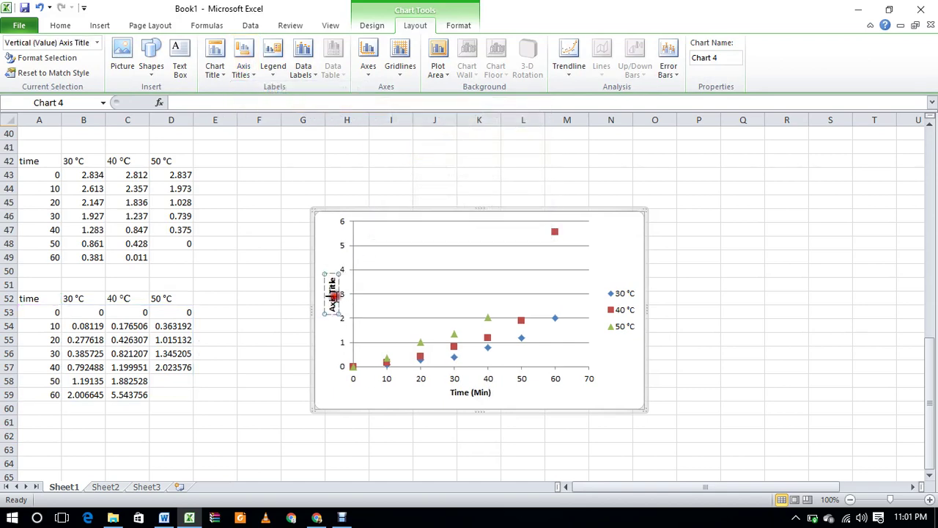
key("BackSpace")
key("BackSpace")
key("BackSpace")
key("BackSpace")
key("BackSpace")
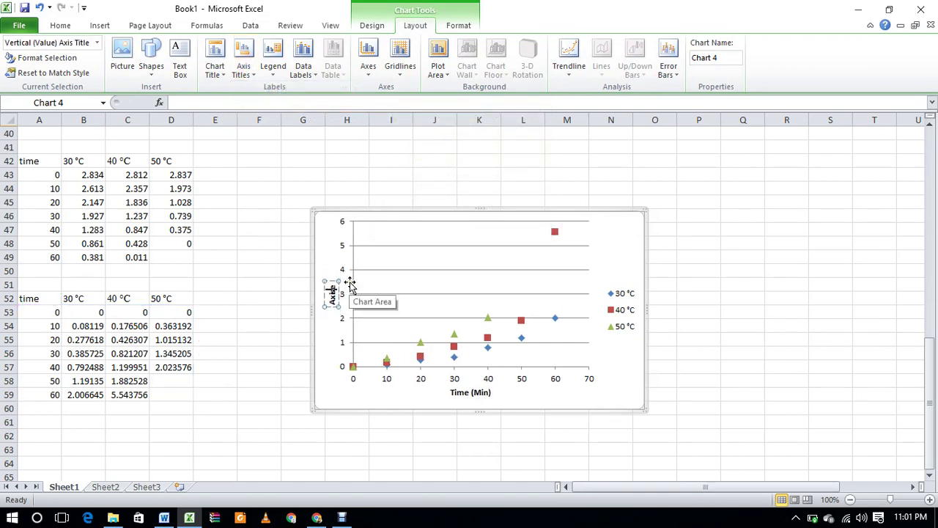
key("BackSpace")
key("BackSpace")
key("BackSpace")
key("BackSpace")
type("ln")
type("(")
type("A")
type("0)")
type("/")
type("A")
type("t)")
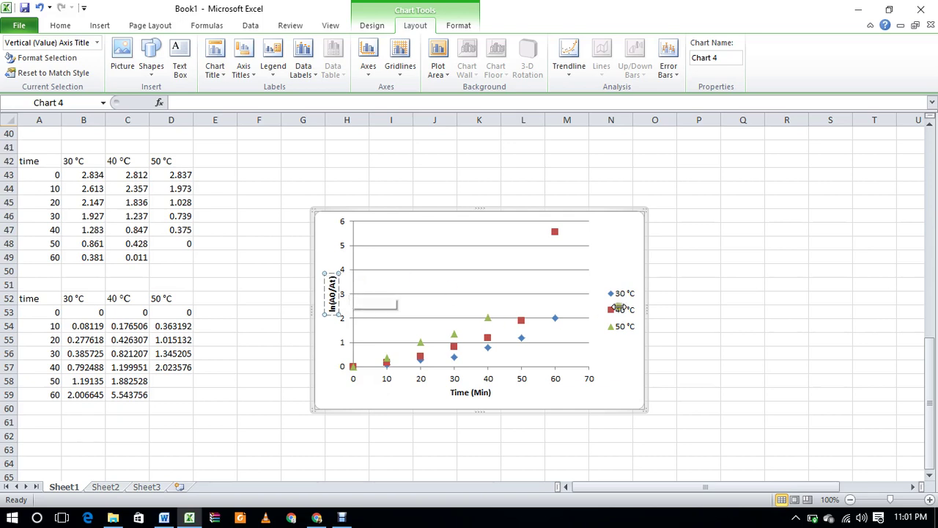
left_click(697, 311)
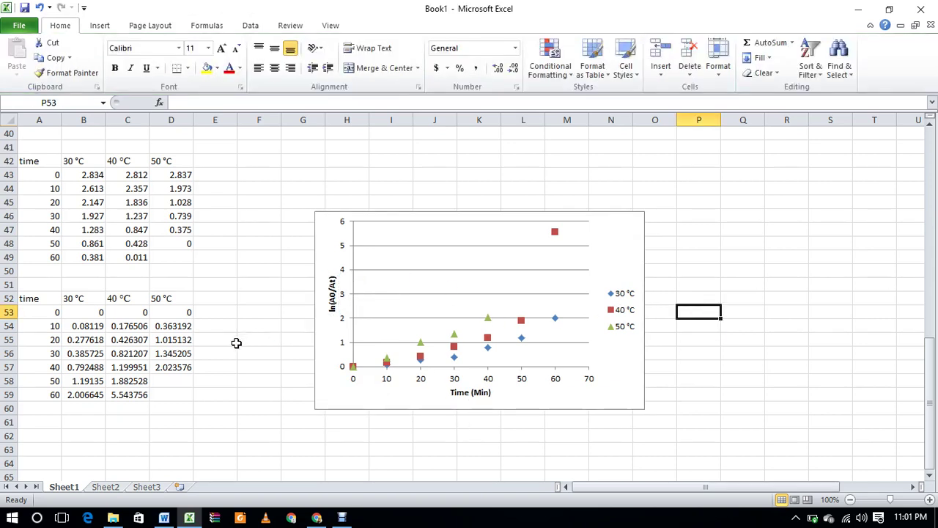
After checking equation 5 in Word, add a linear 30 °C trendline with intercept 0.0 and place its equation and R-squared above the legend.
mouse_move(155, 519)
left_click(217, 433)
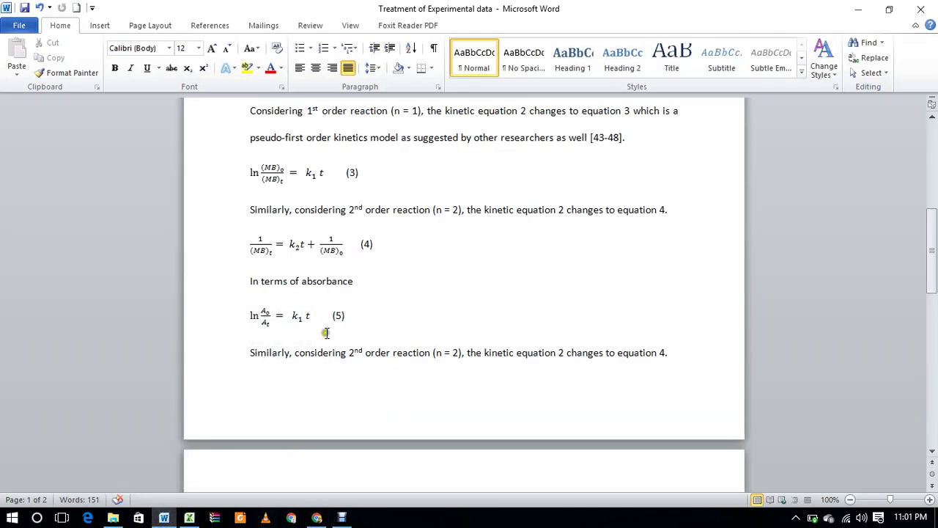
left_click(189, 518)
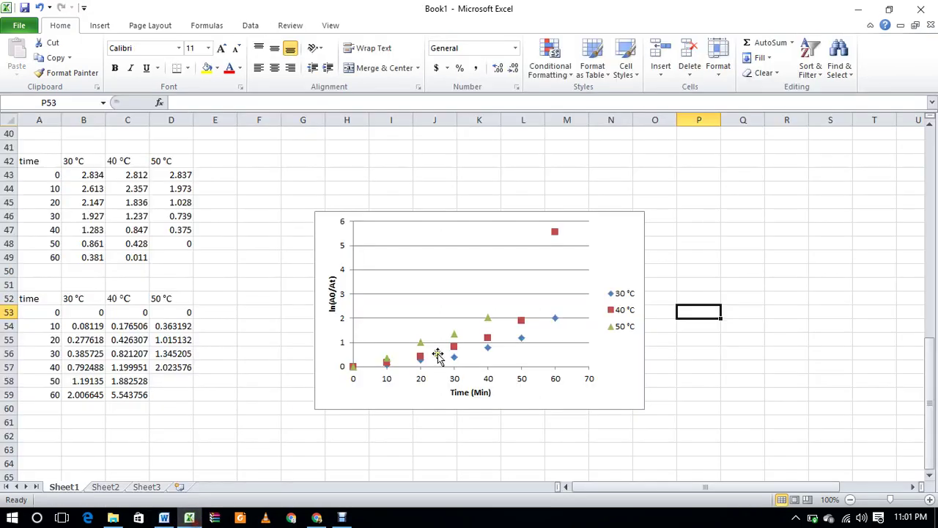
left_click(522, 341)
right_click(522, 342)
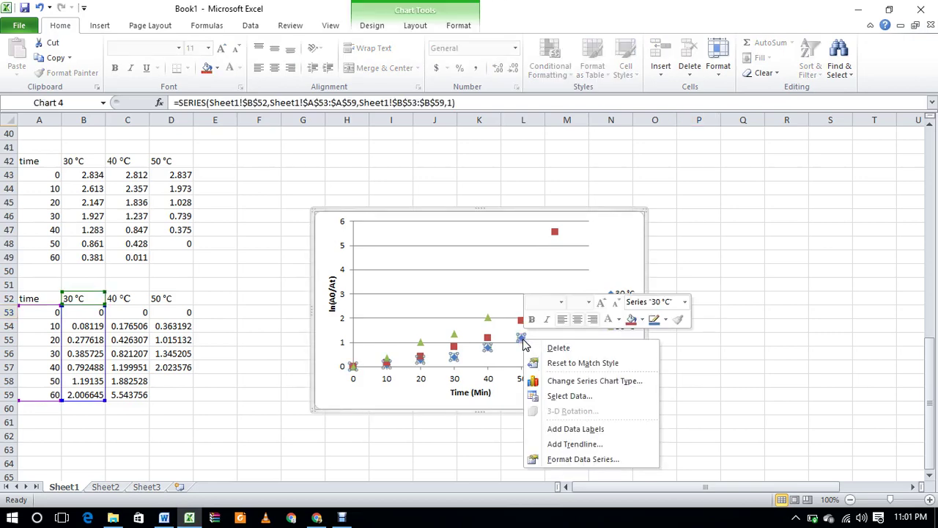
left_click(575, 445)
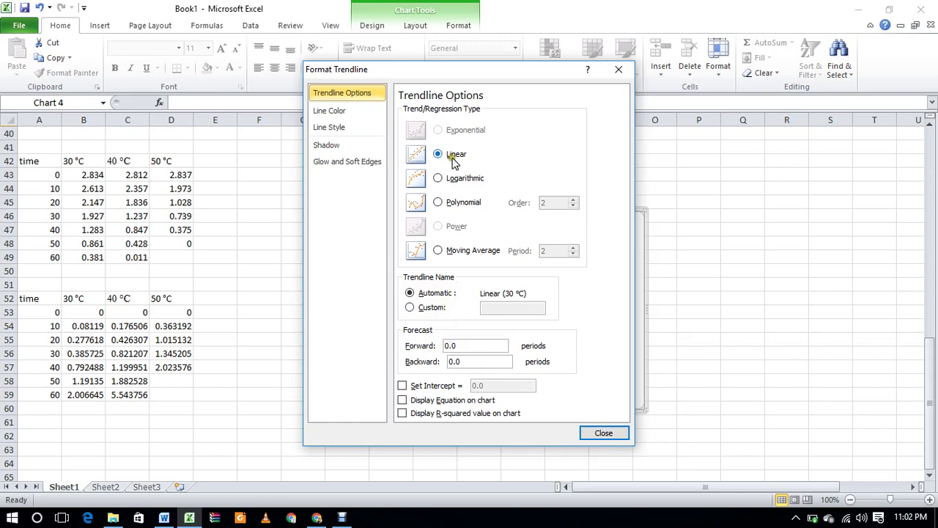
left_click(402, 386)
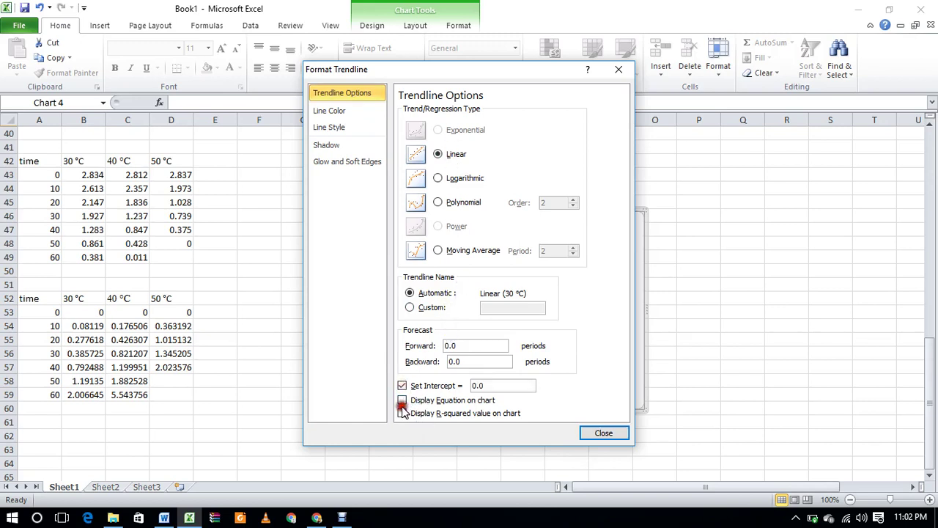
left_click(403, 403)
left_click(402, 413)
left_click(621, 433)
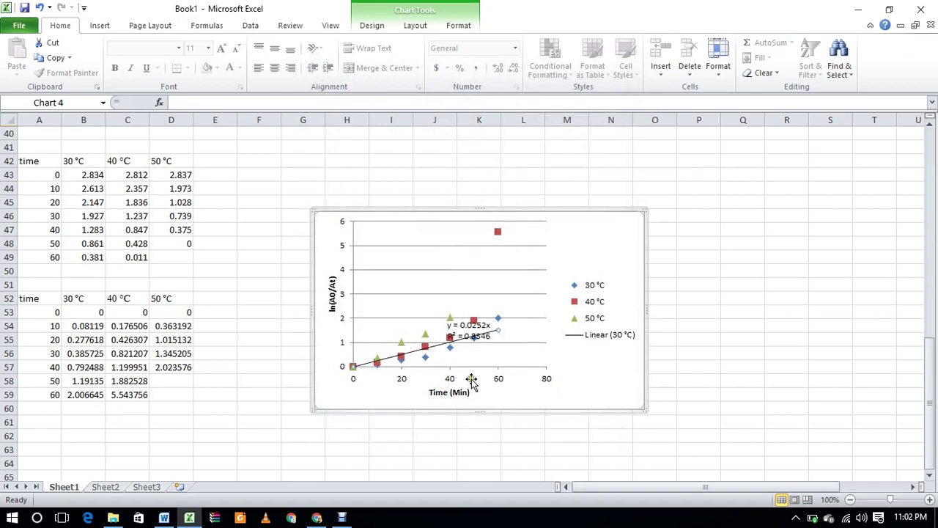
left_click_drag(479, 338, 601, 243)
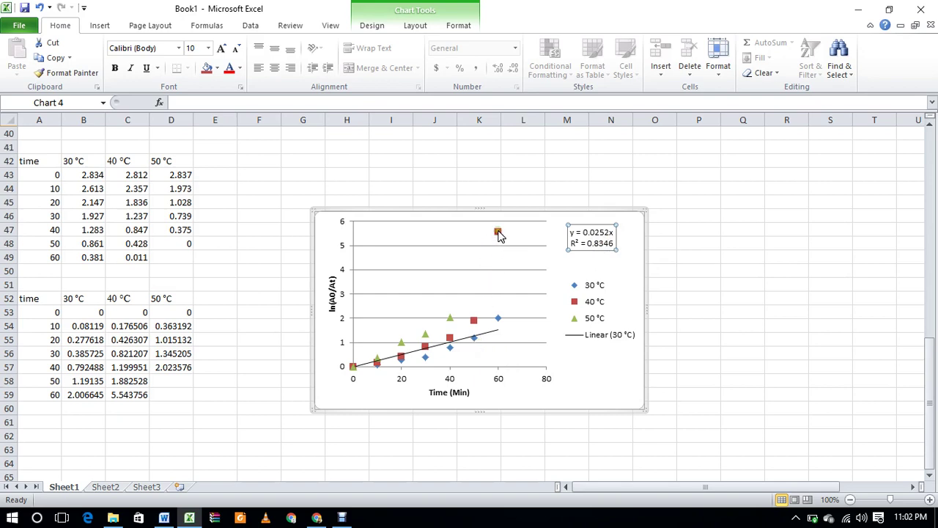
Clear the 60-minute logarithm values for 40 °C and 30 °C in cells C59 and B59.
mouse_move(498, 233)
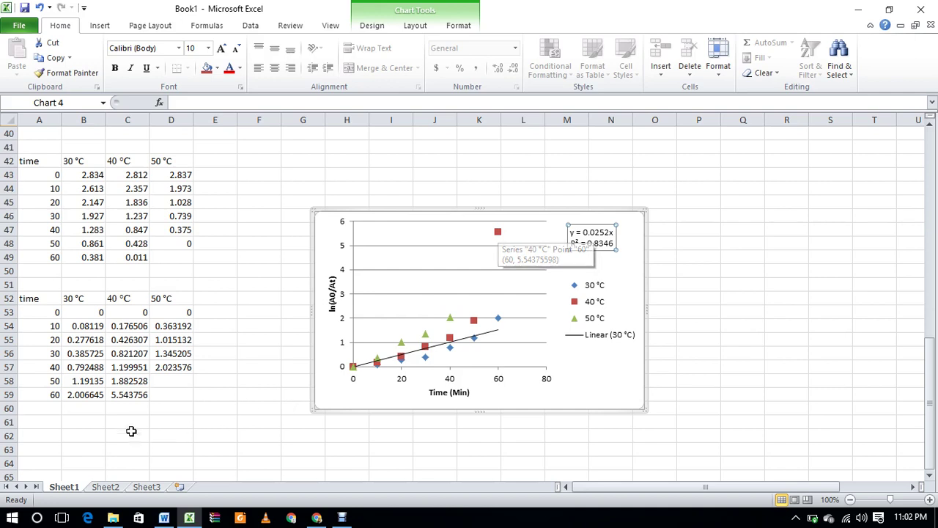
left_click(128, 394)
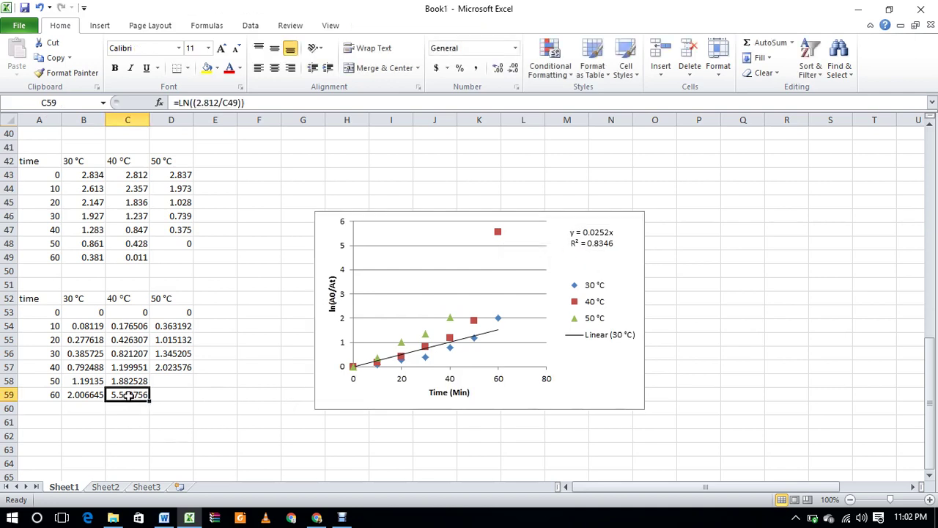
key("Delete")
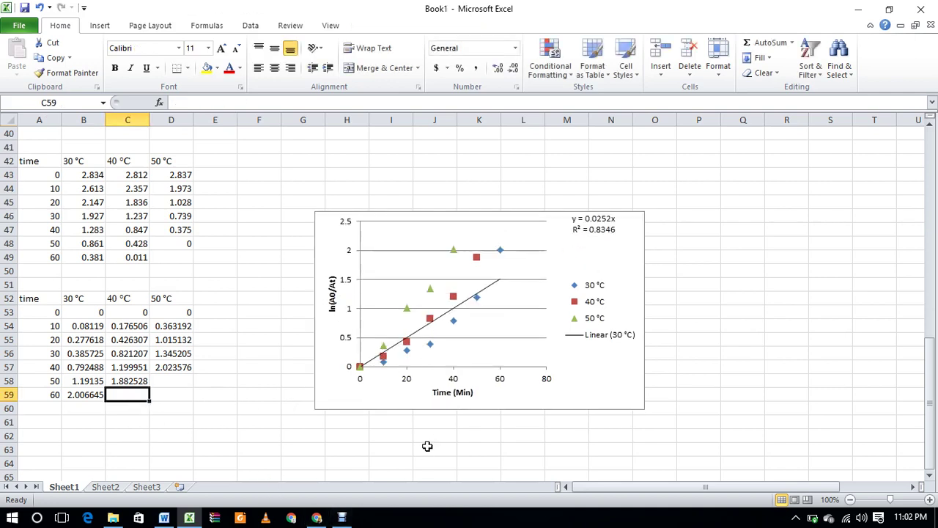
left_click(477, 258)
left_click(476, 258)
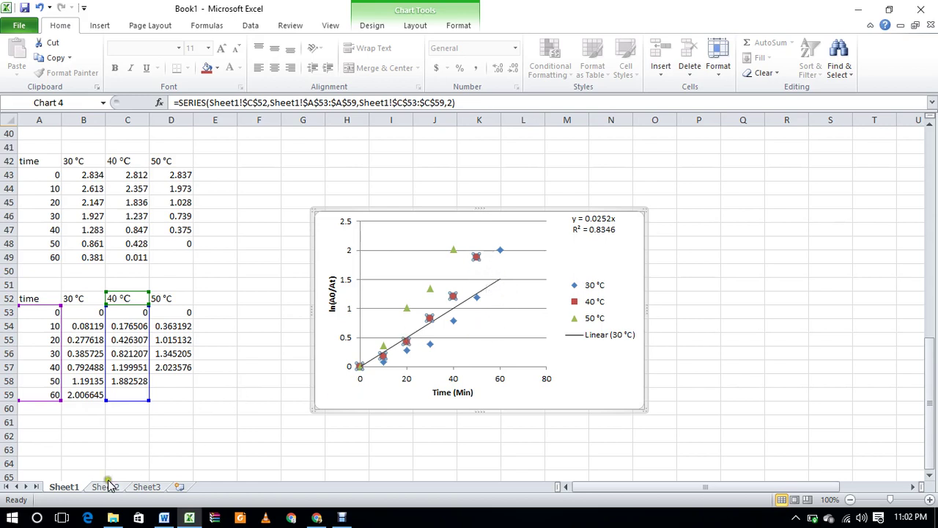
left_click(88, 396)
key("Delete")
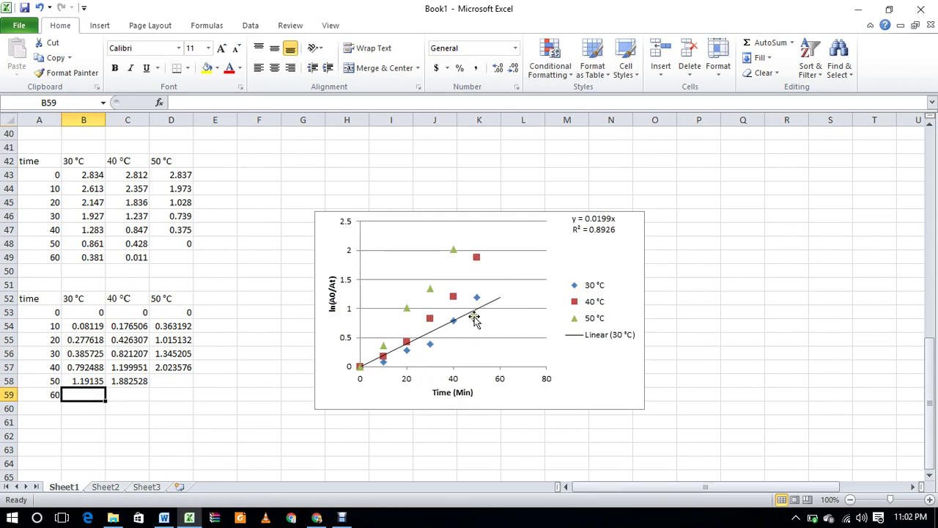
Add a linear 40 °C trendline with intercept 0.0, showing its equation and R-squared near the top of the plot.
right_click(476, 259)
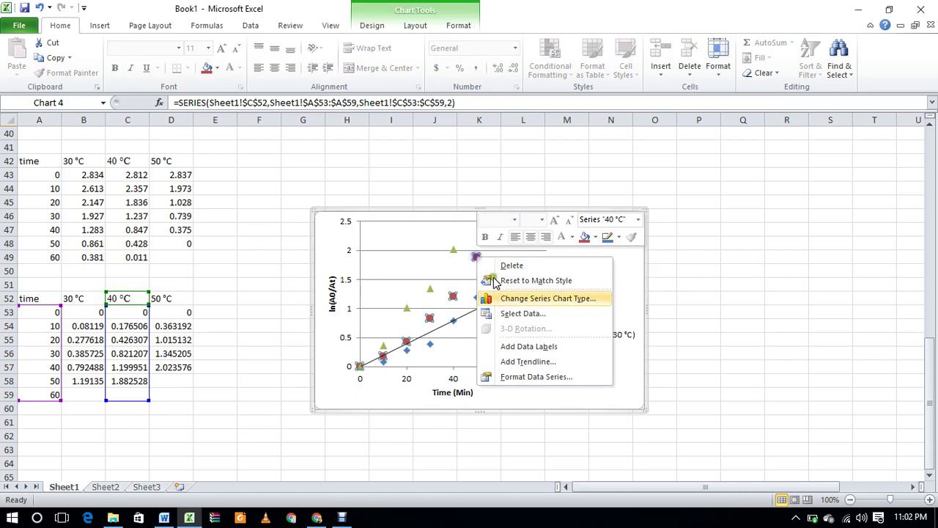
left_click(531, 362)
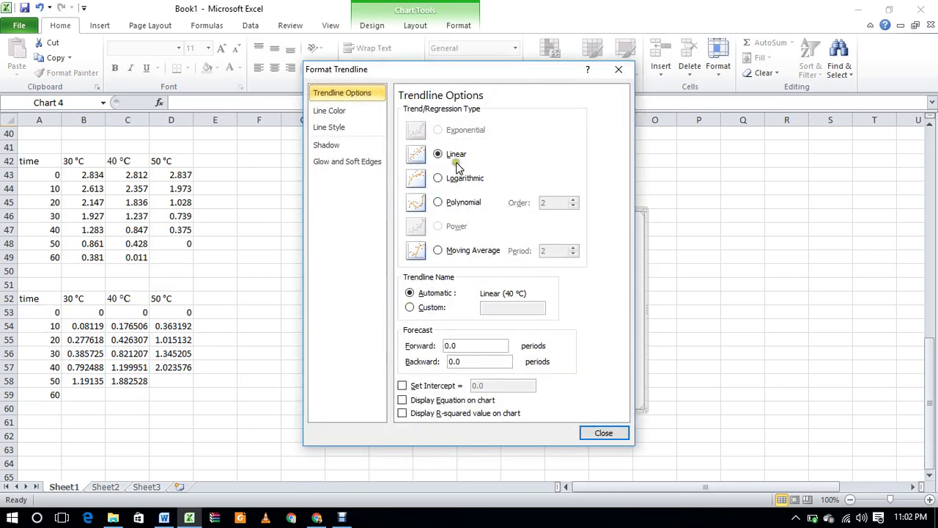
left_click(403, 386)
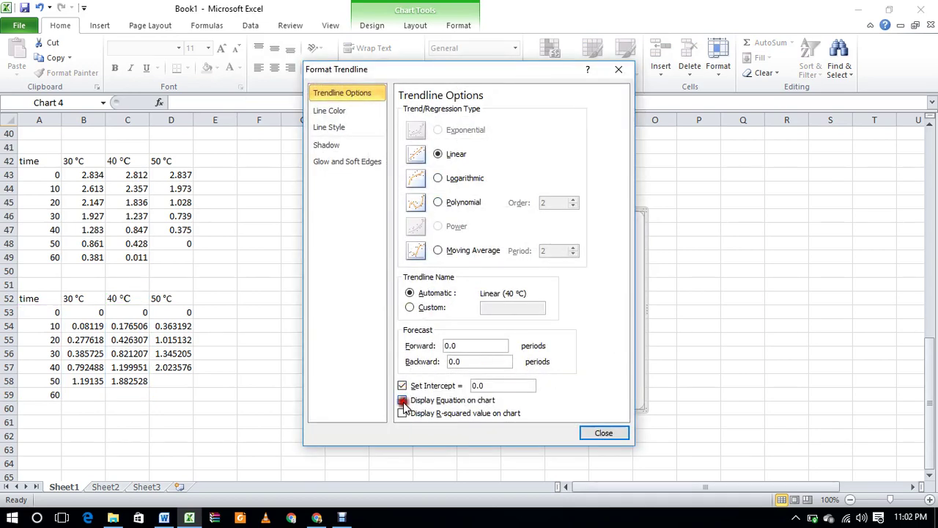
left_click(402, 401)
left_click(402, 414)
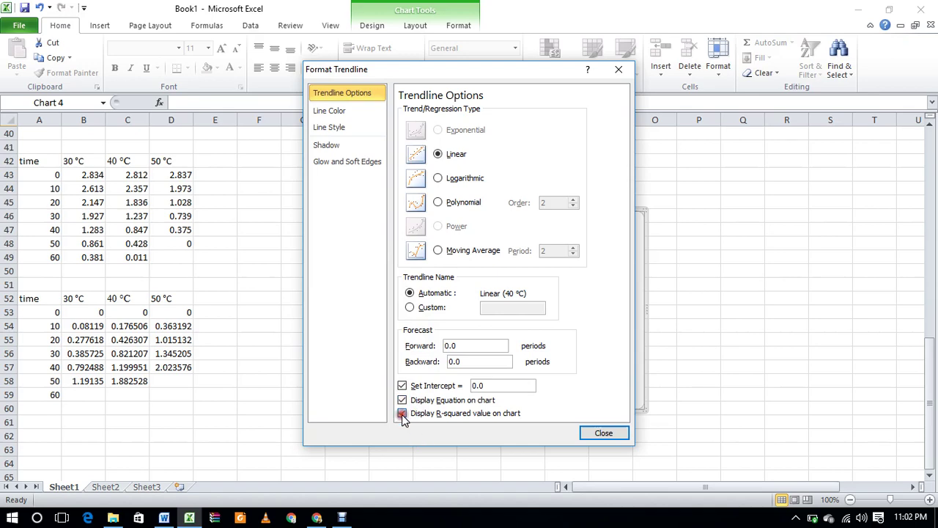
left_click(601, 433)
left_click_drag(469, 258, 506, 242)
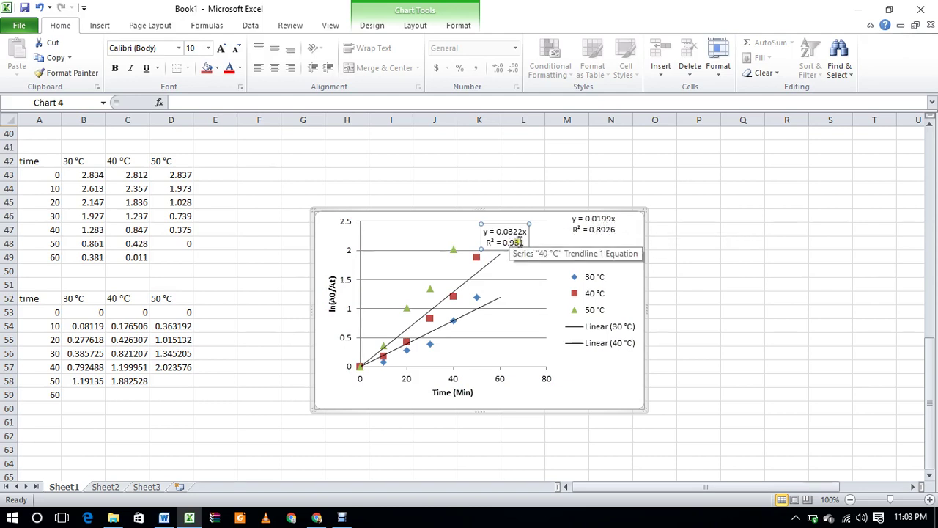
Add a linear trendline to the 50 °C series with intercept 0.0, displaying its equation and R-squared value.
right_click(432, 291)
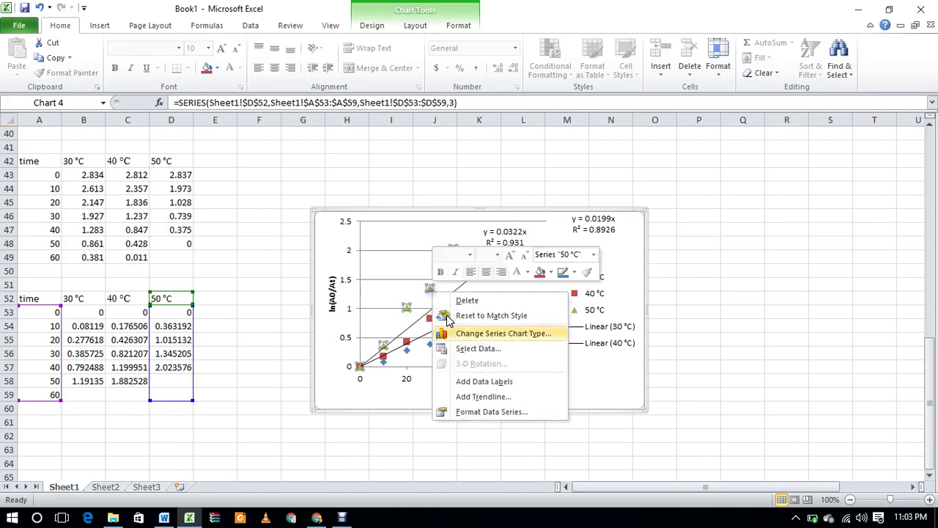
left_click(483, 395)
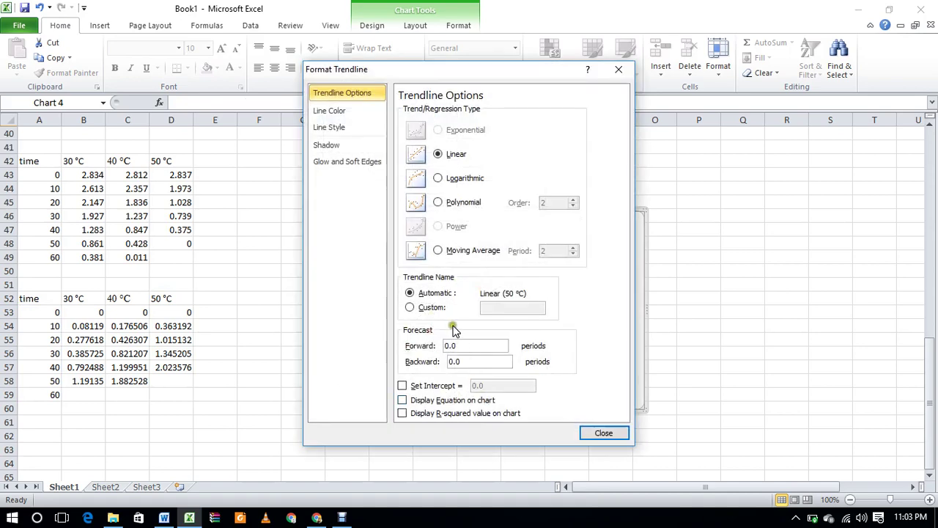
left_click(402, 385)
left_click(402, 400)
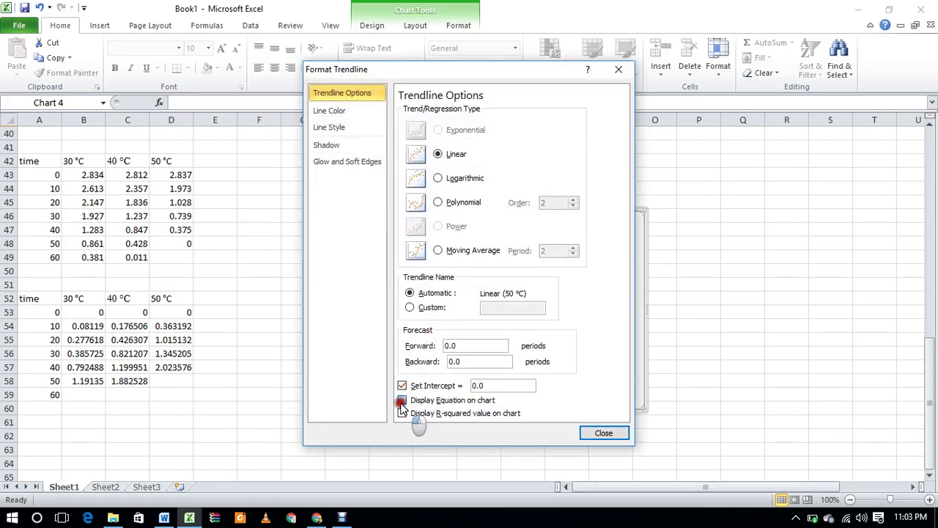
left_click(401, 413)
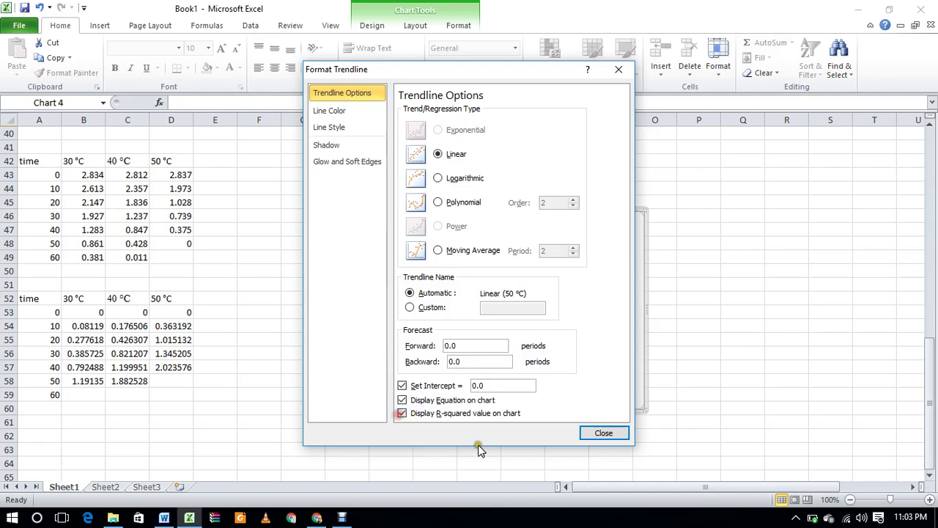
left_click(602, 433)
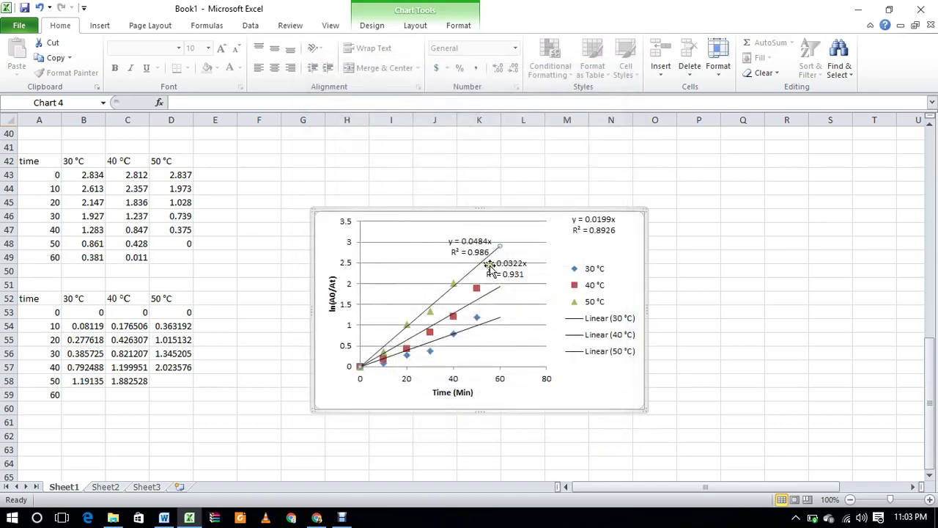
Separate the trendline labels along the plot's top edge, with the 50 °C equation left of the 40 °C equation.
left_click_drag(489, 267, 396, 253)
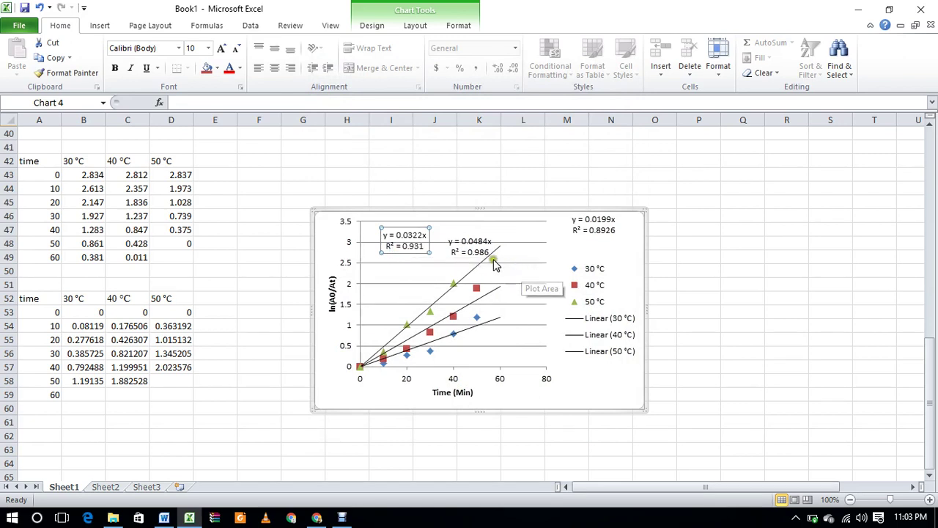
left_click(420, 242)
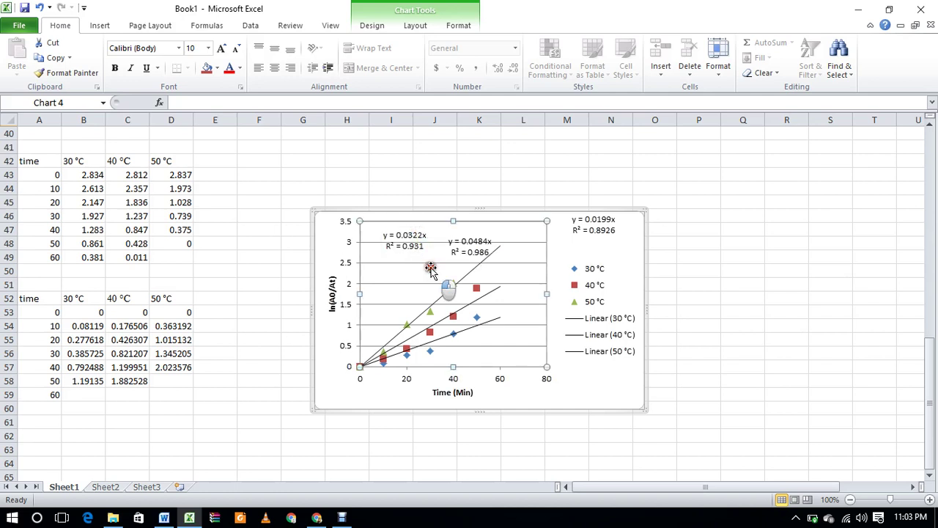
left_click_drag(420, 249, 541, 248)
left_click(481, 249)
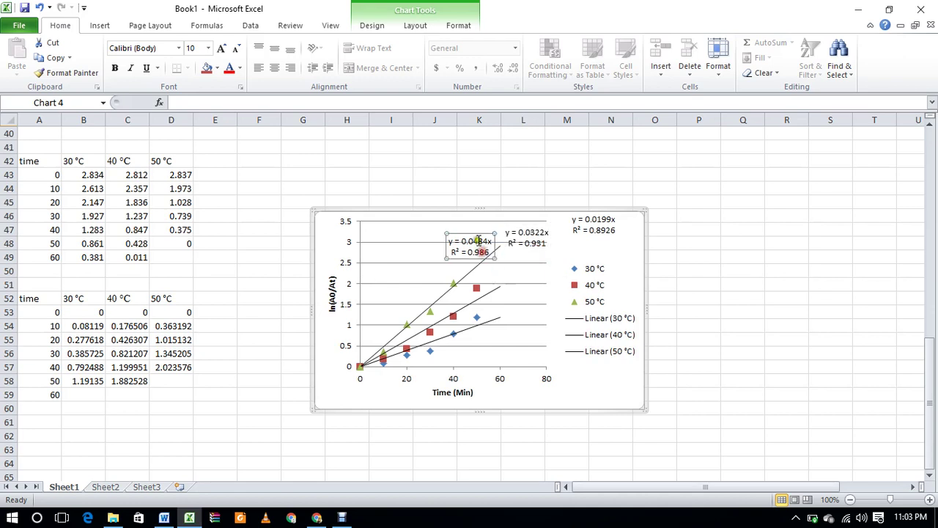
left_click_drag(475, 235, 431, 228)
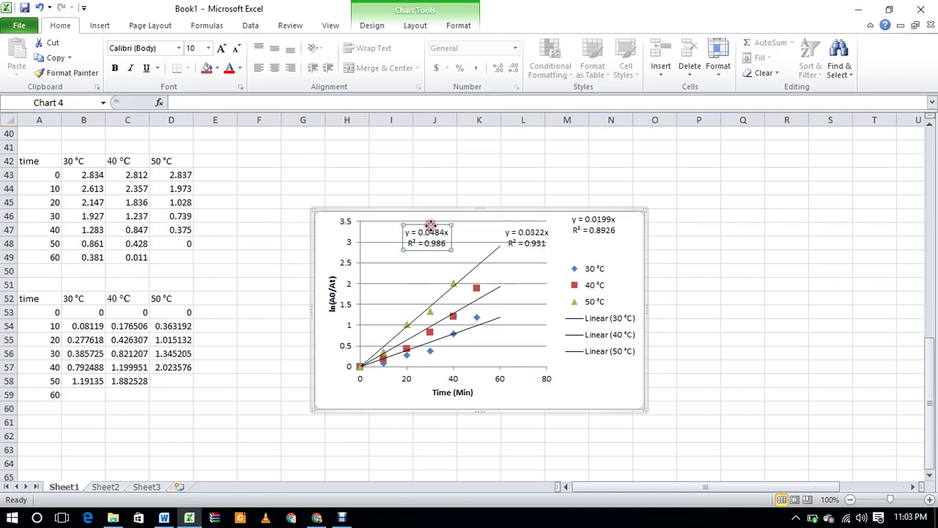
left_click(506, 244)
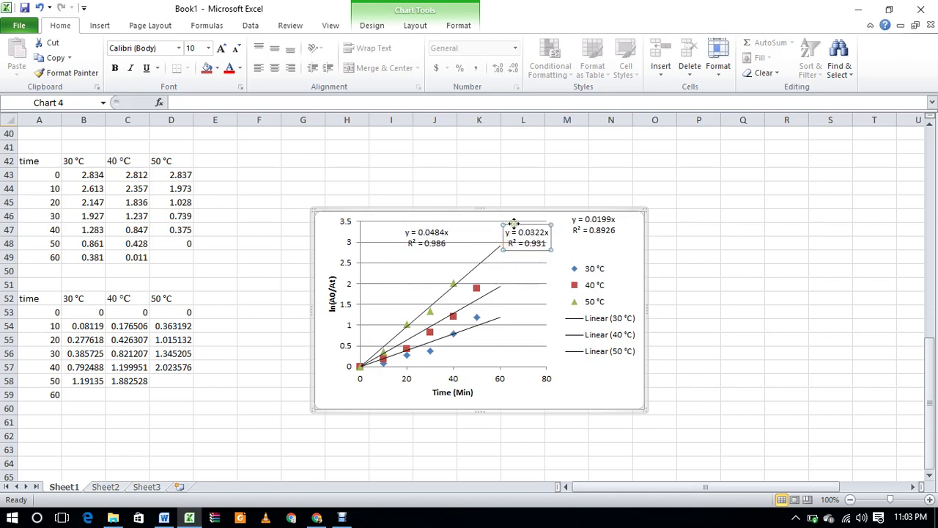
left_click_drag(510, 221, 496, 218)
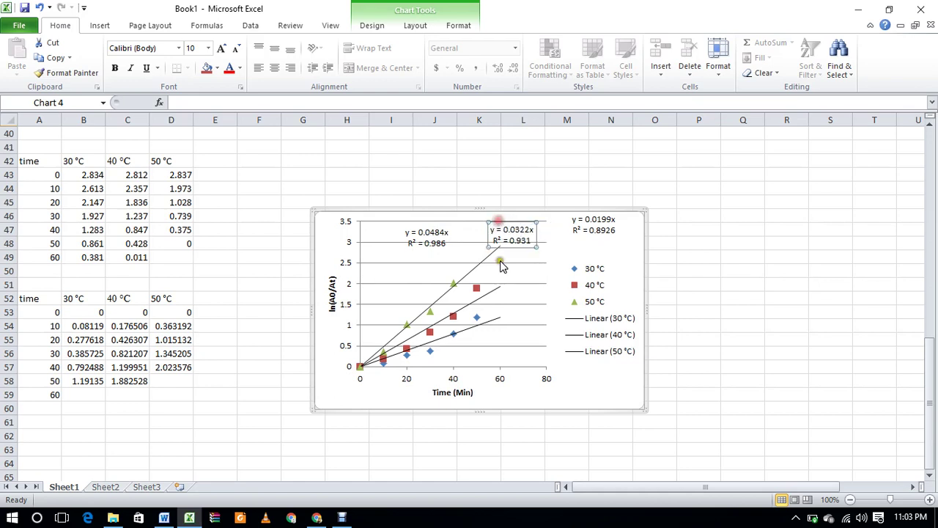
left_click(722, 380)
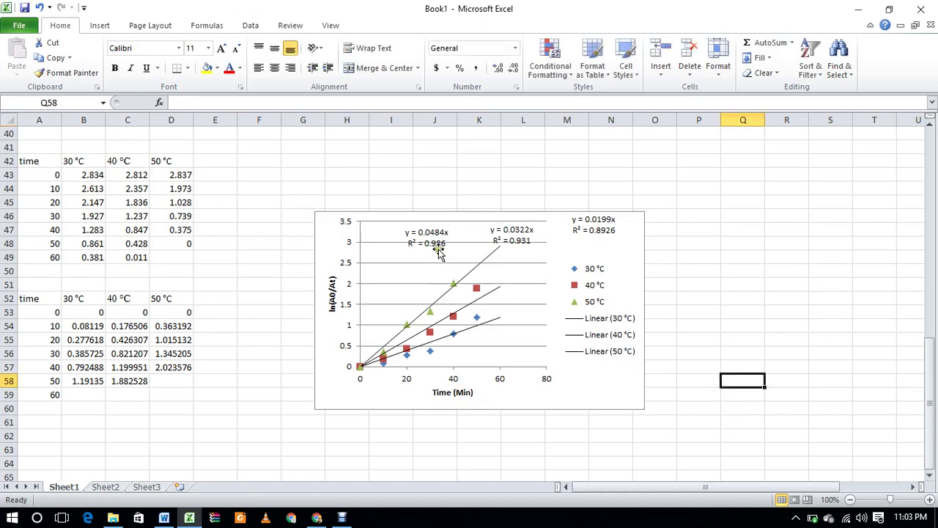
Enter the temperatures 30, 40 and 50 in cells P47 to P49 beside the chart.
left_click(702, 229)
type("3")
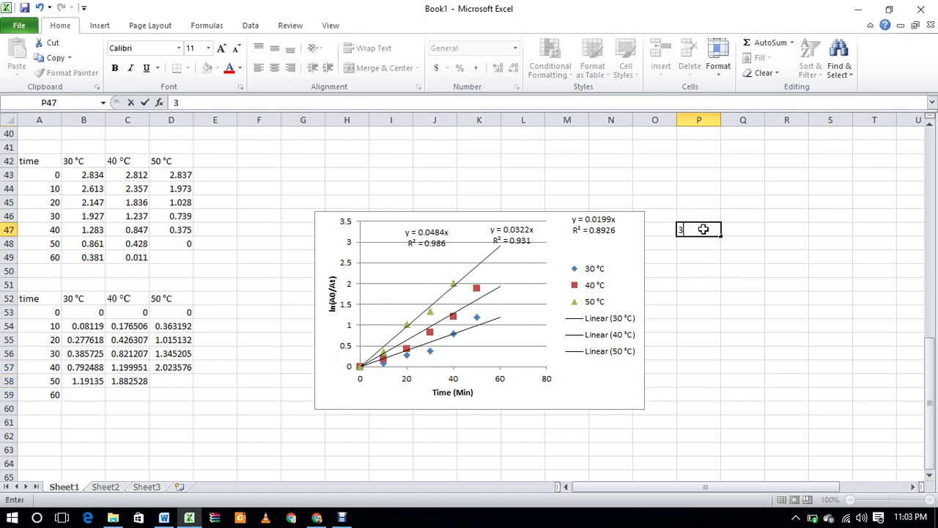
type("0")
key("Return")
type("40")
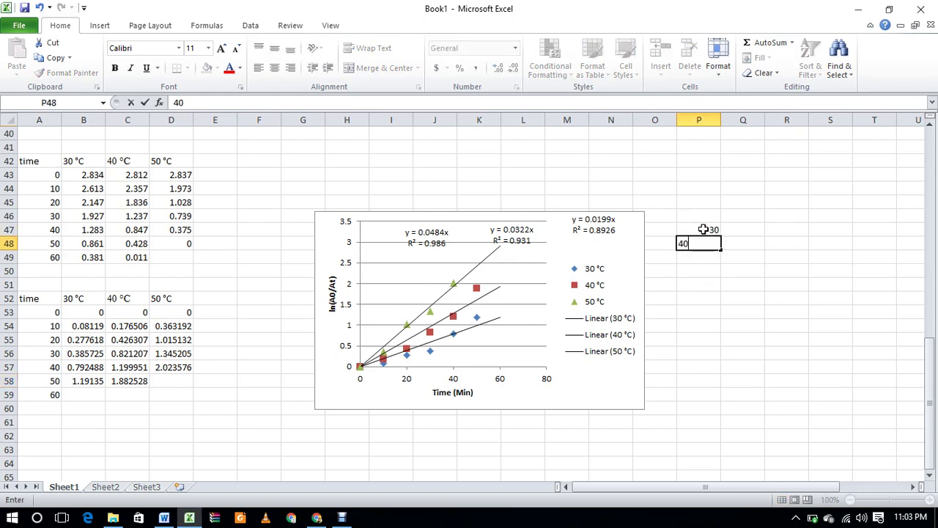
key("Return")
type("50")
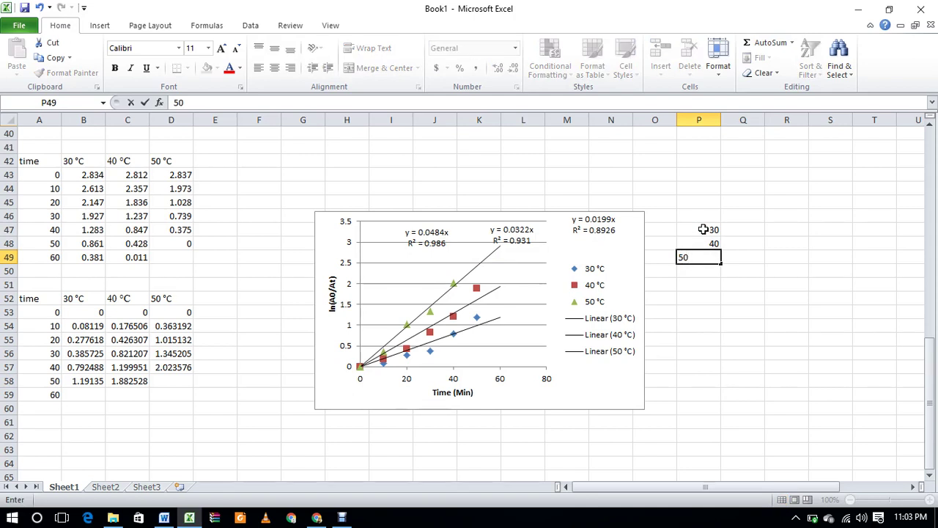
left_click(788, 257)
Enter the trendline slopes 0.0199, 0.0322 and 0.0484 in cells Q47 to Q49 next to their temperatures.
left_click(747, 231)
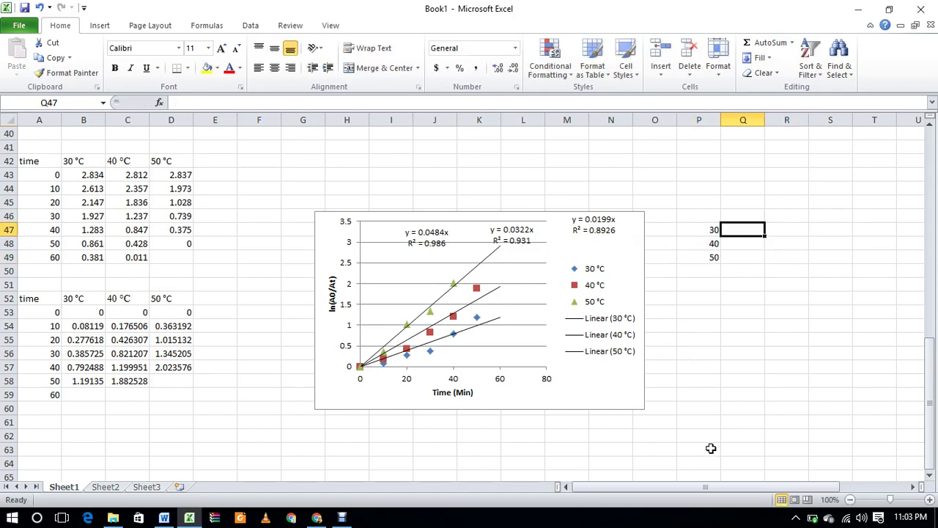
type("0.0199")
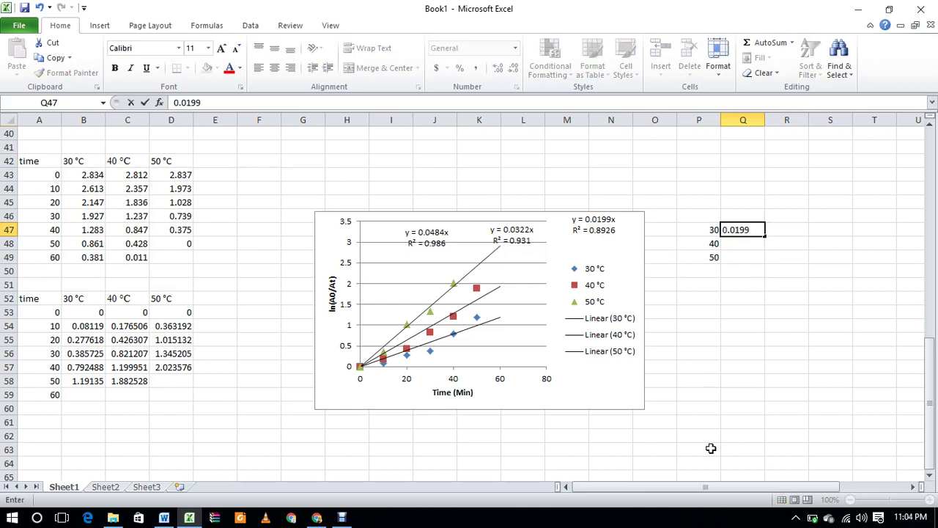
key("Return")
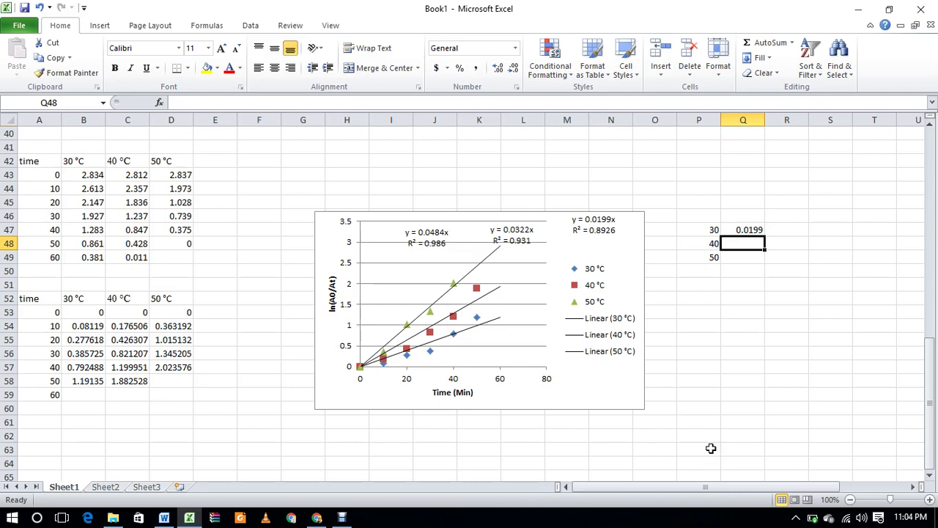
type("0.0322")
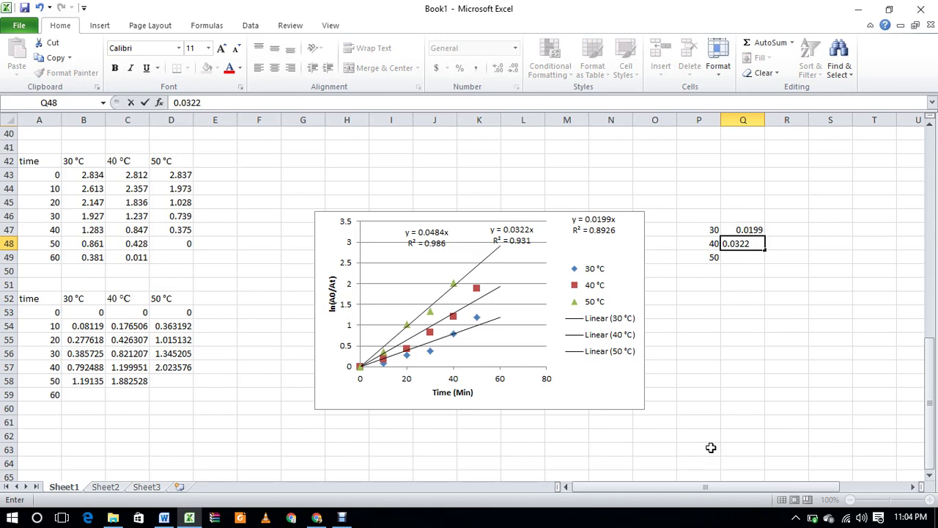
key("Return")
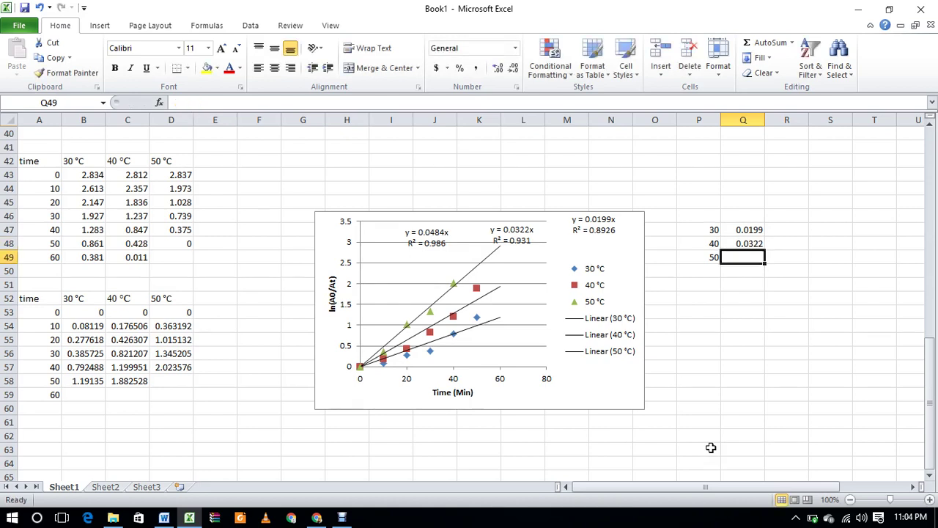
type("0.0484")
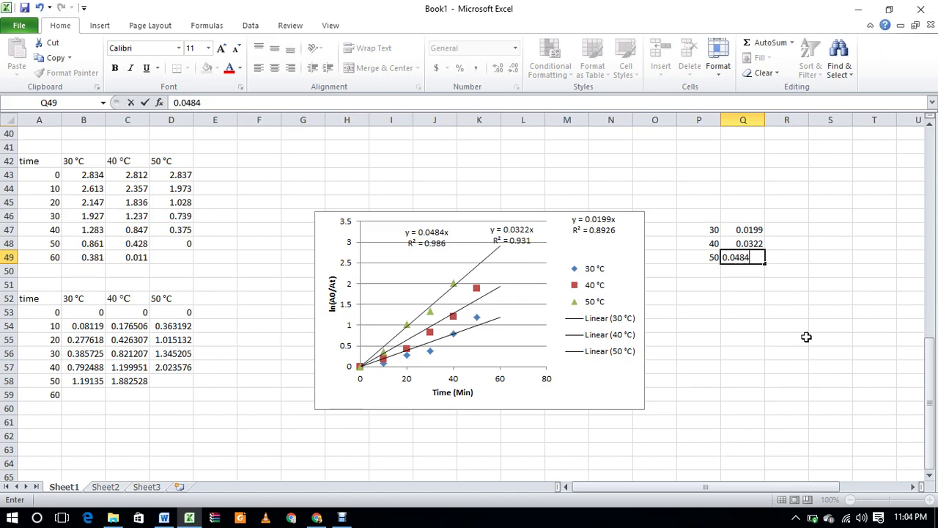
left_click(793, 306)
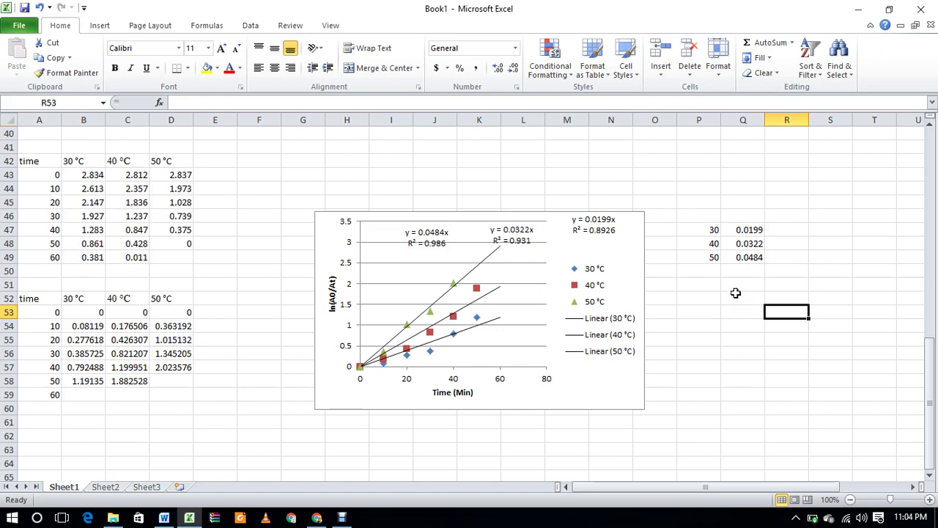
Switch to Chrome, search Google in a new tab for "arrhenius equation", and examine the formula and its terms.
left_click(317, 518)
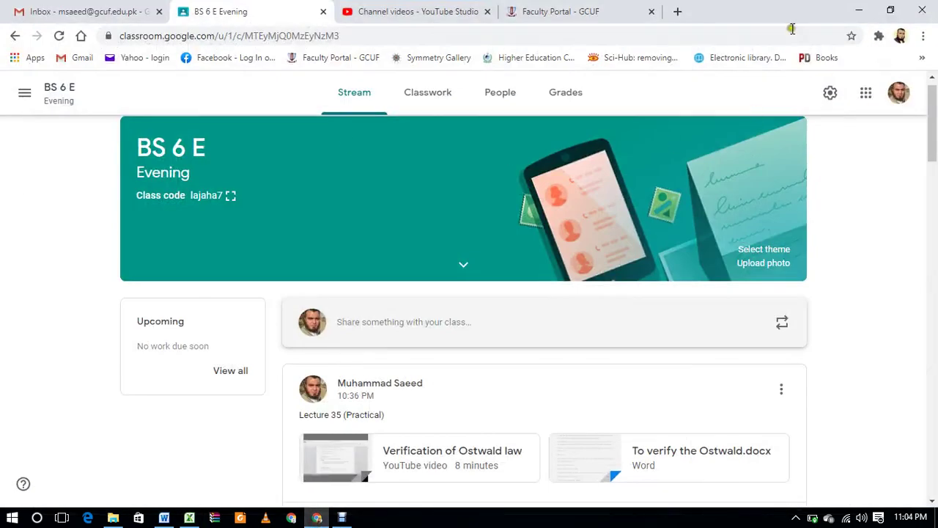
left_click(677, 11)
left_click(392, 291)
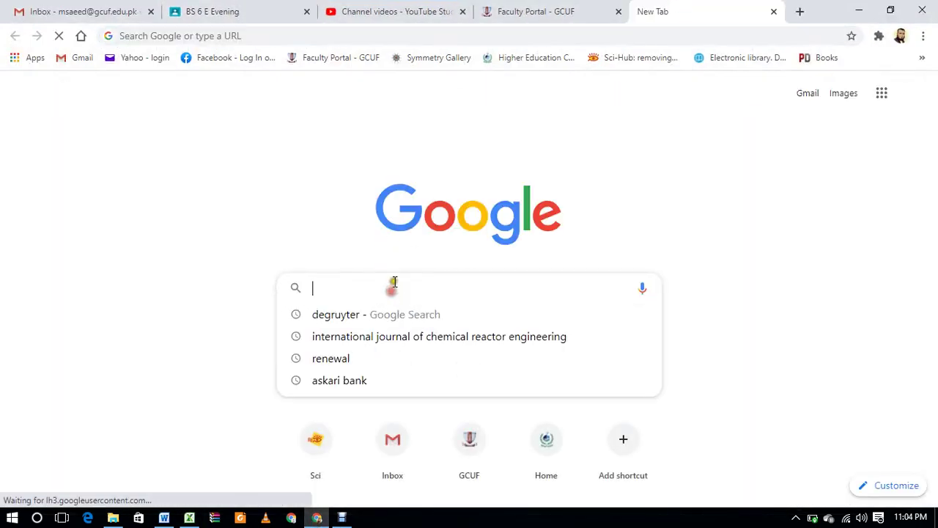
type("arr")
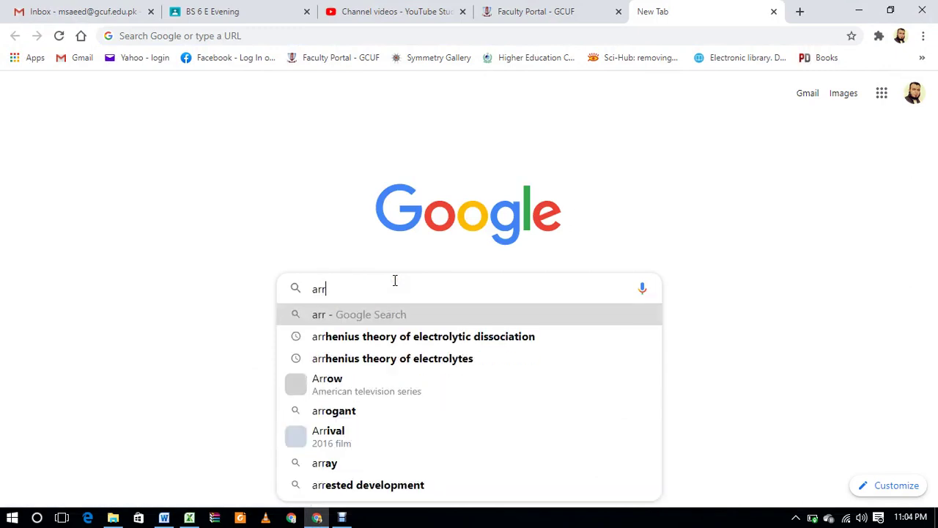
type("henius equation")
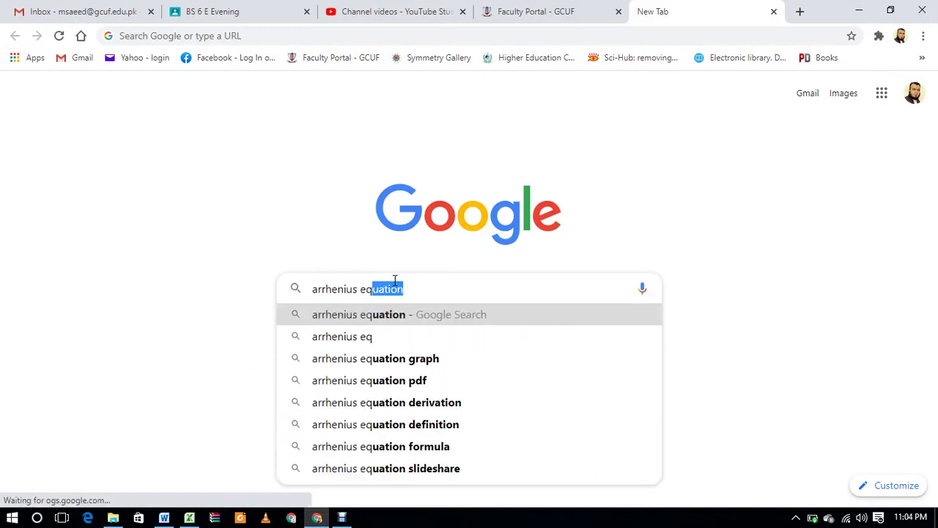
key("Return")
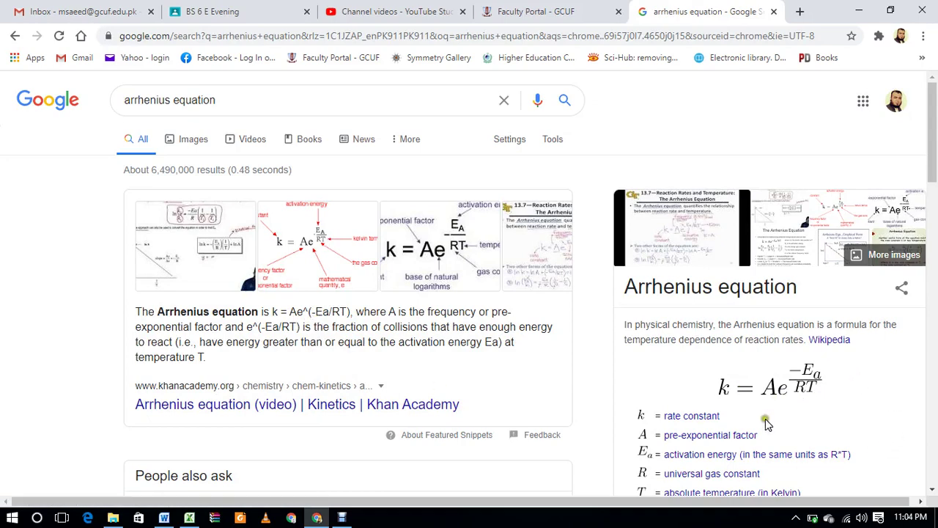
scroll(783, 416, "down", 2)
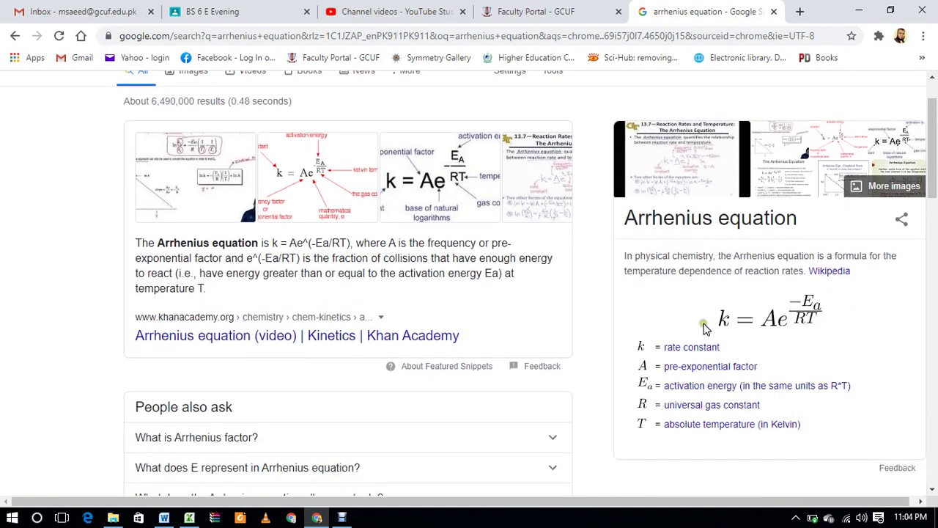
scroll(751, 338, "down", 2)
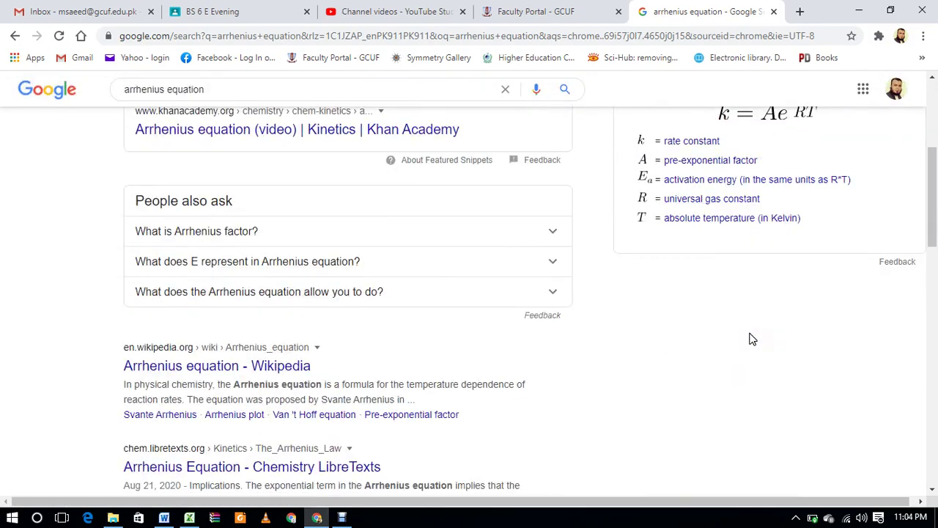
scroll(761, 343, "up", 3)
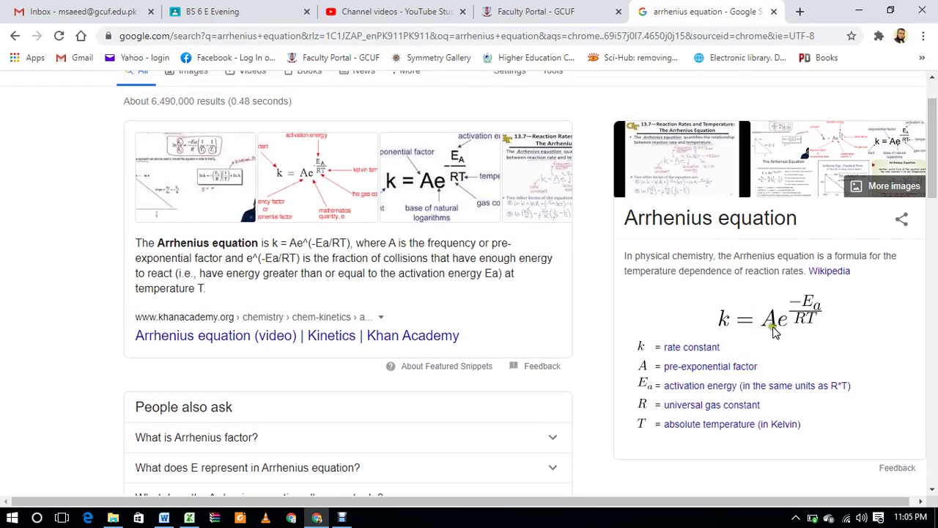
Look through the search results for the Arrhenius equation and open the Wikipedia article.
scroll(824, 354, "down", 12)
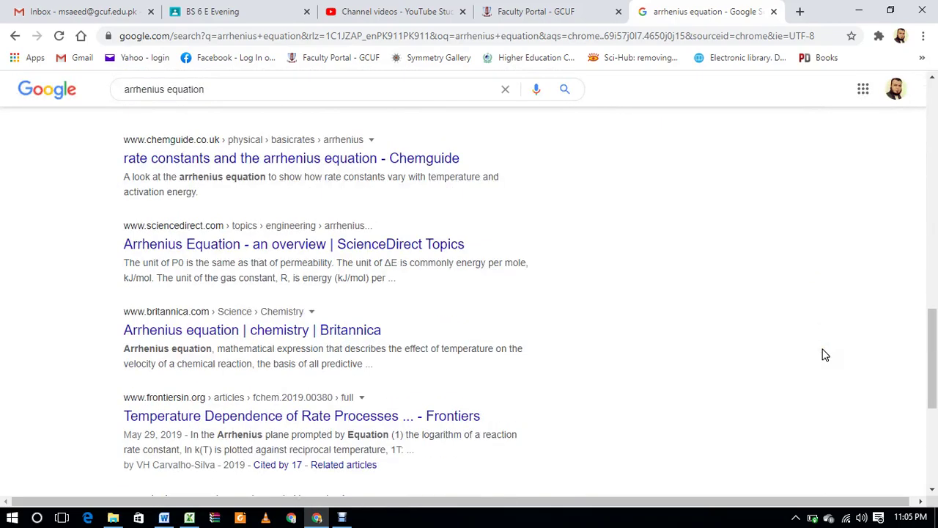
scroll(824, 354, "up", 10)
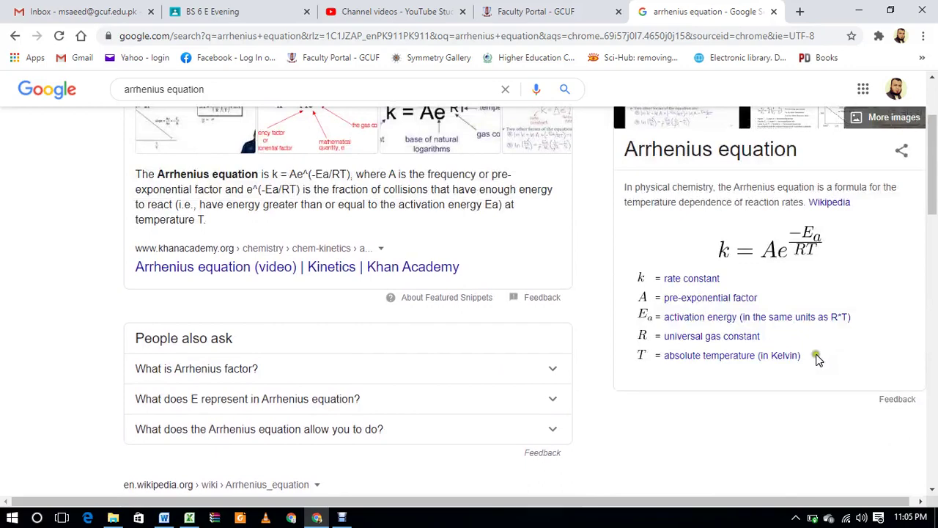
scroll(770, 403, "up", 3)
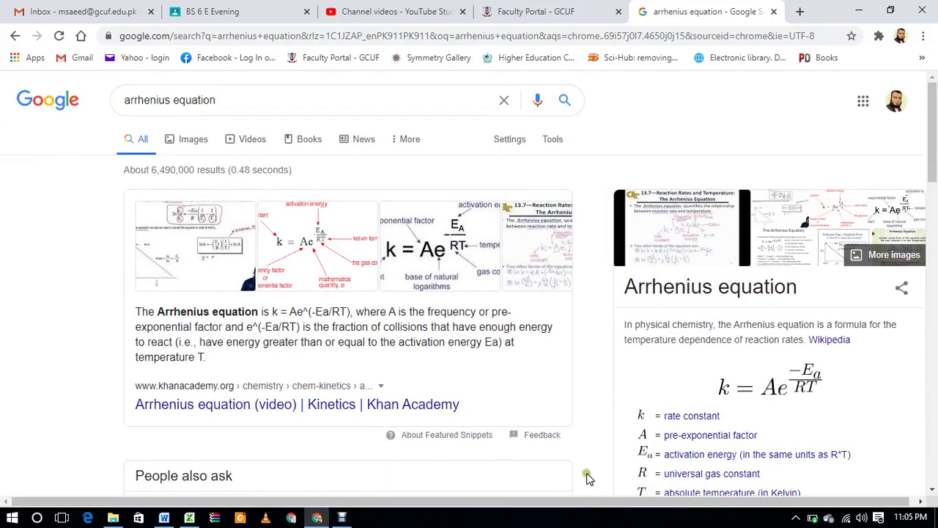
scroll(588, 477, "down", 3)
left_click(655, 384)
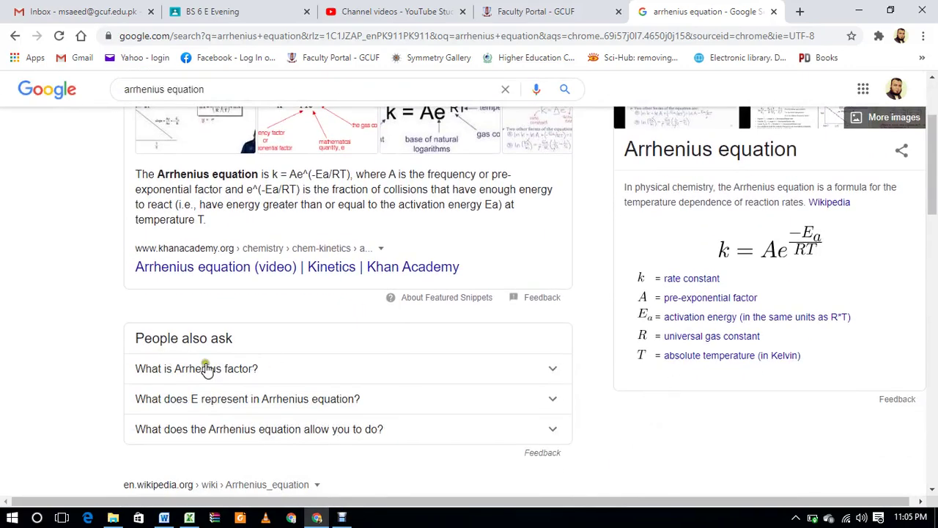
left_click(285, 266)
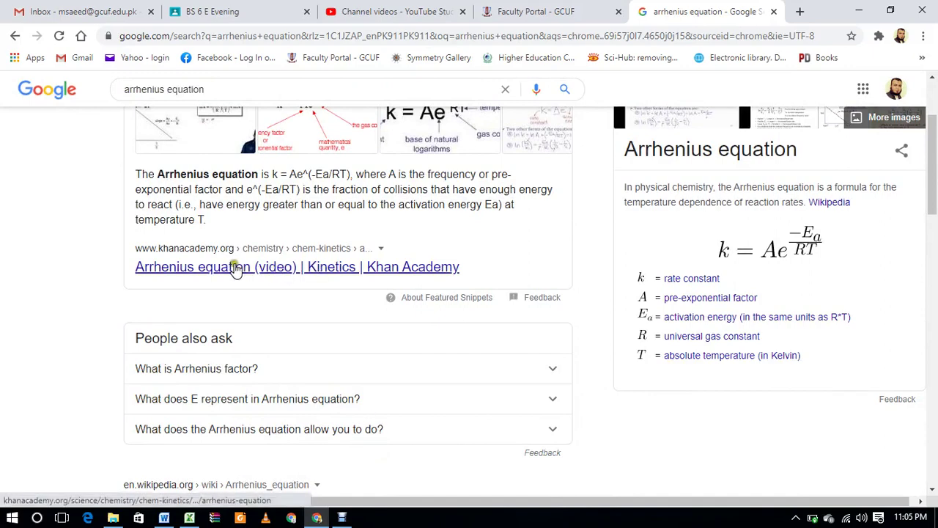
scroll(402, 429, "down", 3)
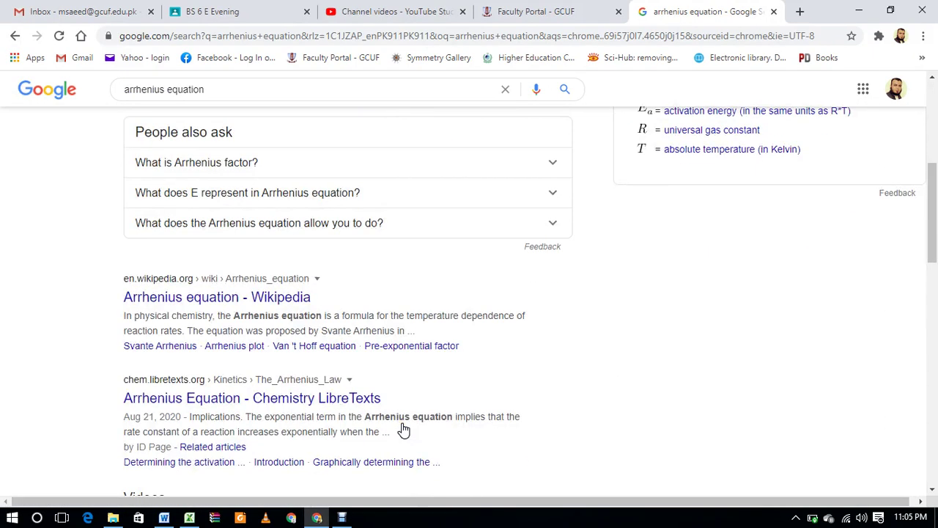
left_click(272, 297)
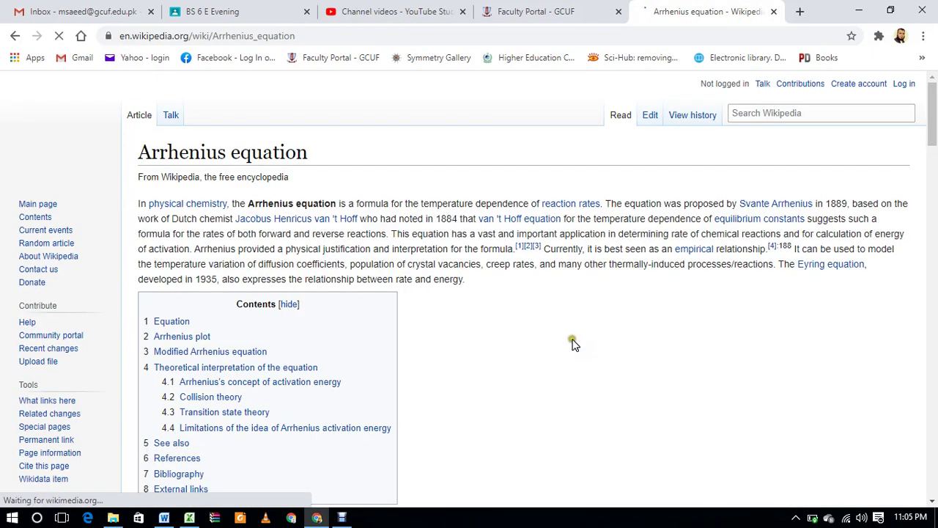
Examine the article's Arrhenius plot section, focusing on the natural-logarithm form of the equation.
scroll(571, 342, "down", 6)
scroll(575, 349, "up", 1)
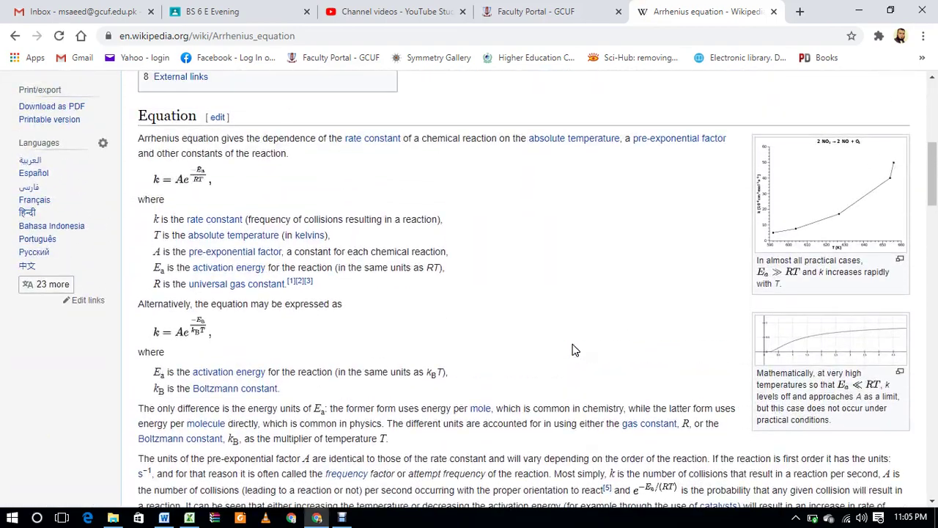
scroll(574, 349, "down", 5)
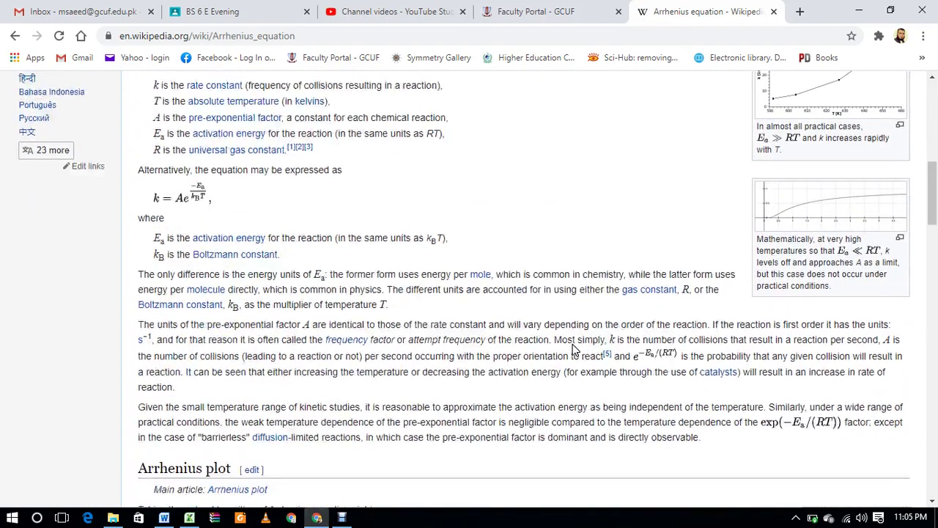
scroll(575, 350, "down", 1)
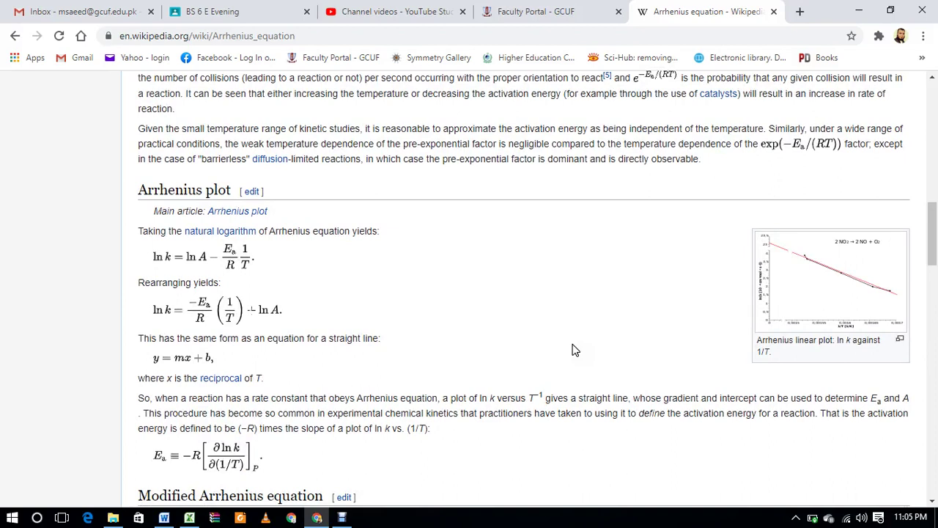
left_click_drag(275, 264, 183, 236)
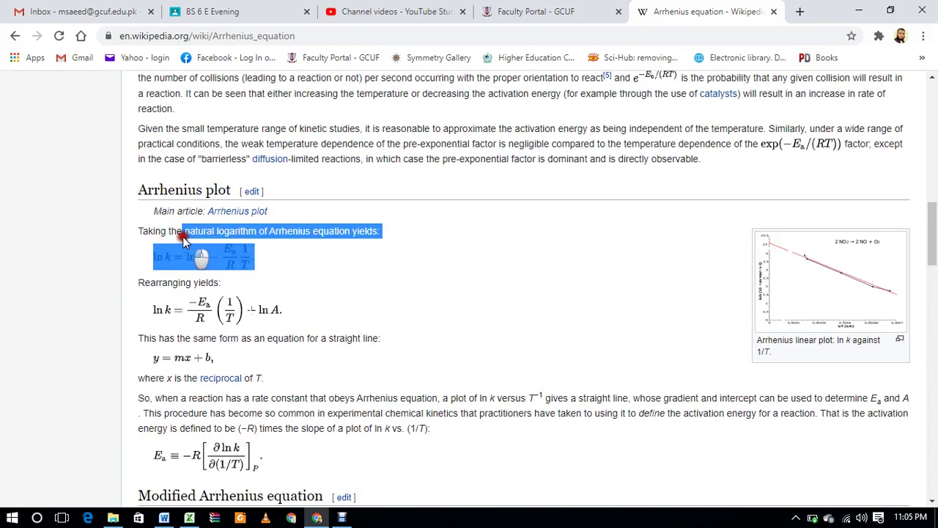
left_click(337, 288)
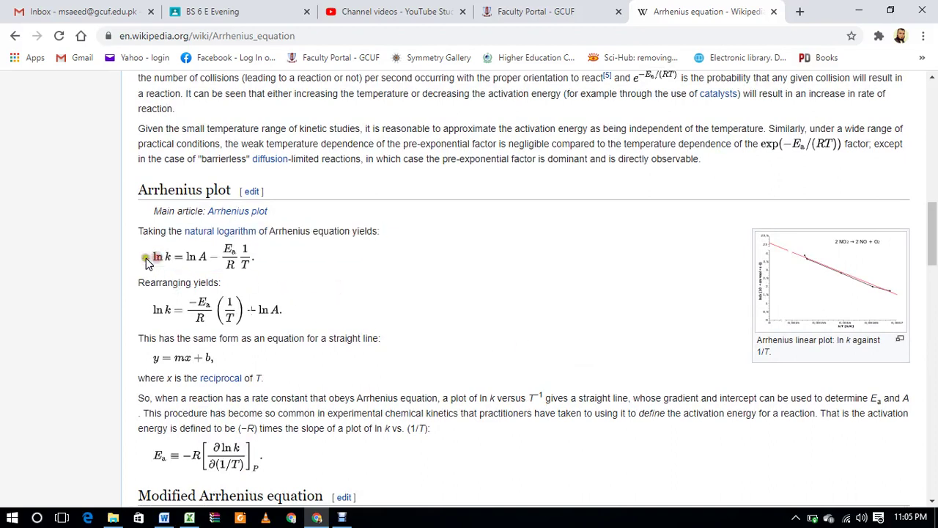
left_click_drag(147, 260, 256, 266)
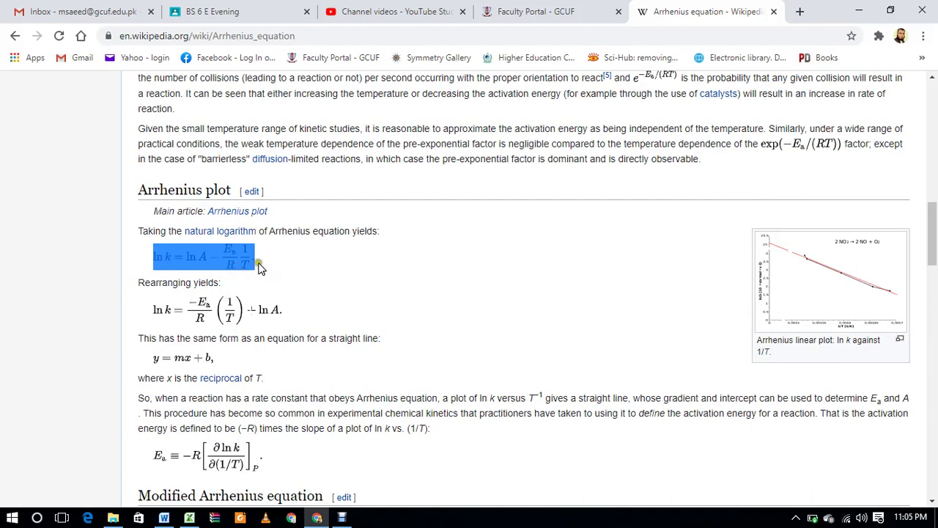
left_click(289, 265)
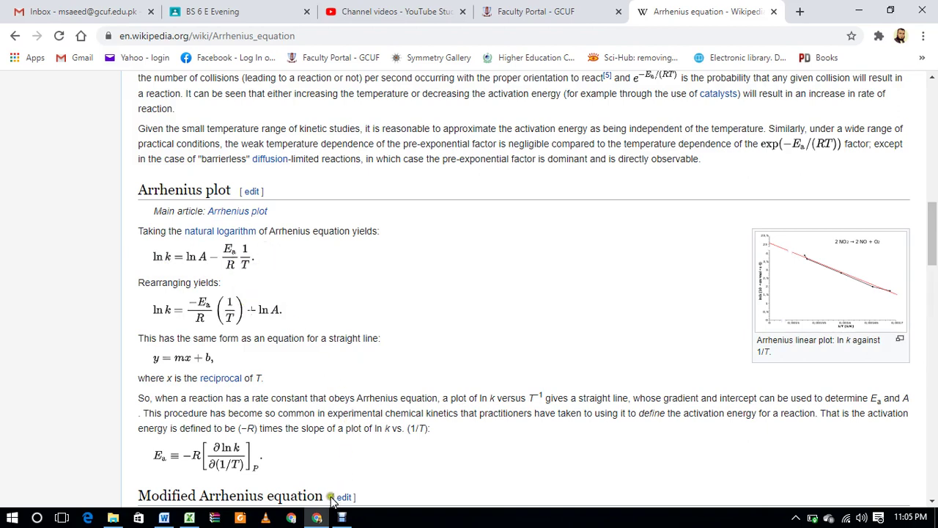
Switch to Excel, calculate the reciprocal absolute temperature in P51 with =1/(273+P47), and fill the formula through P53.
left_click(189, 517)
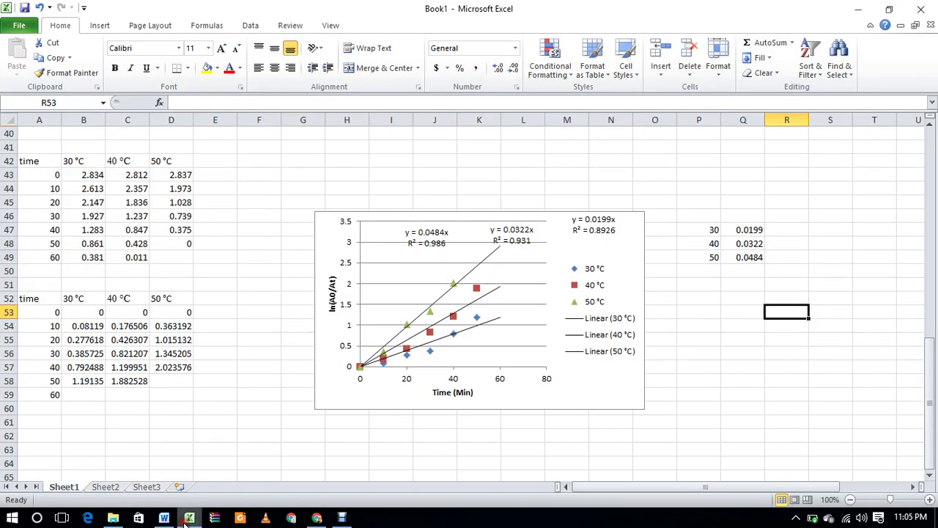
left_click(716, 284)
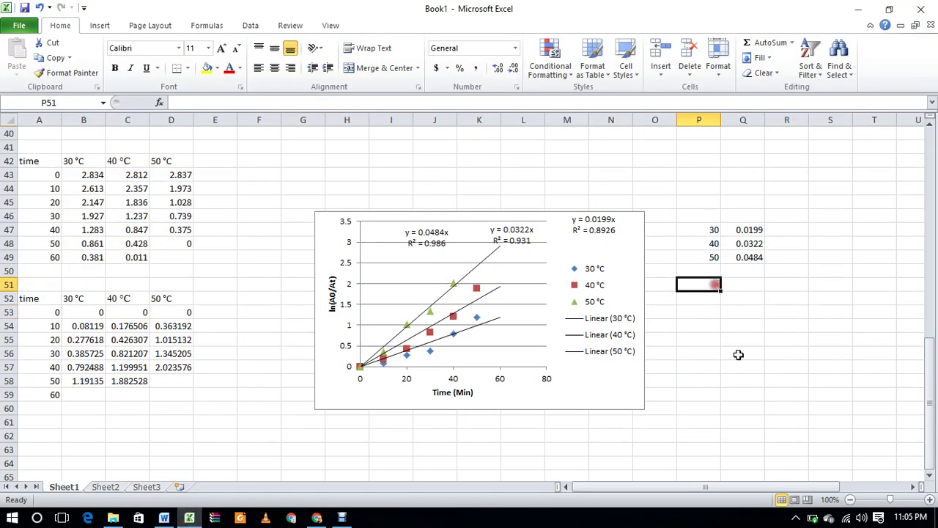
type("=1/(273+")
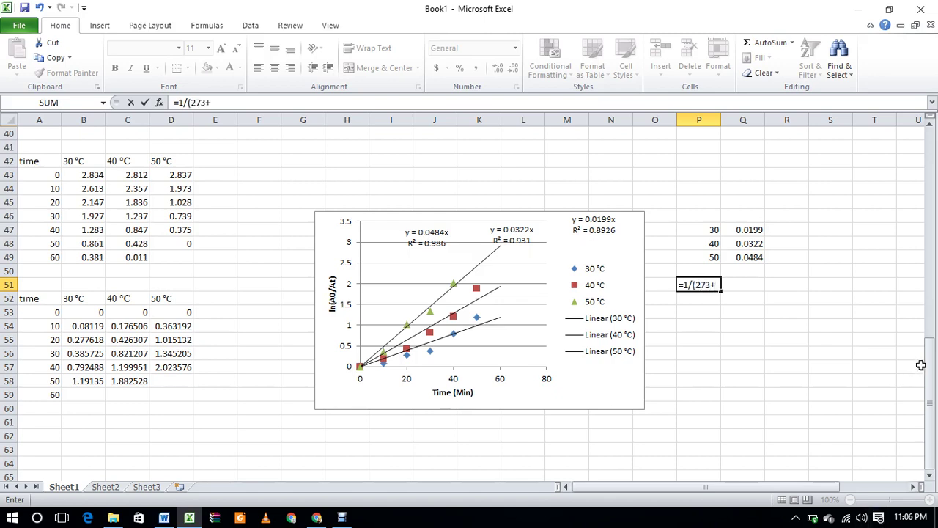
left_click(713, 230)
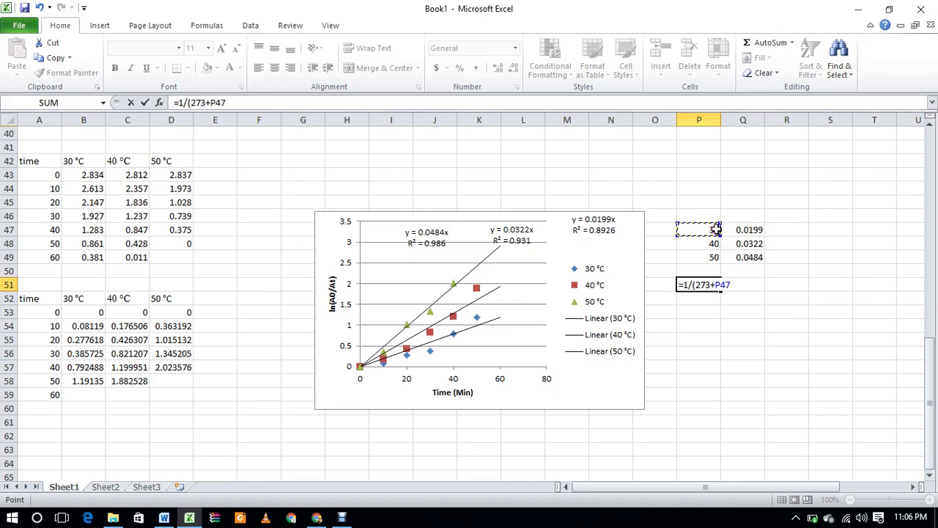
type(")")
key("Return")
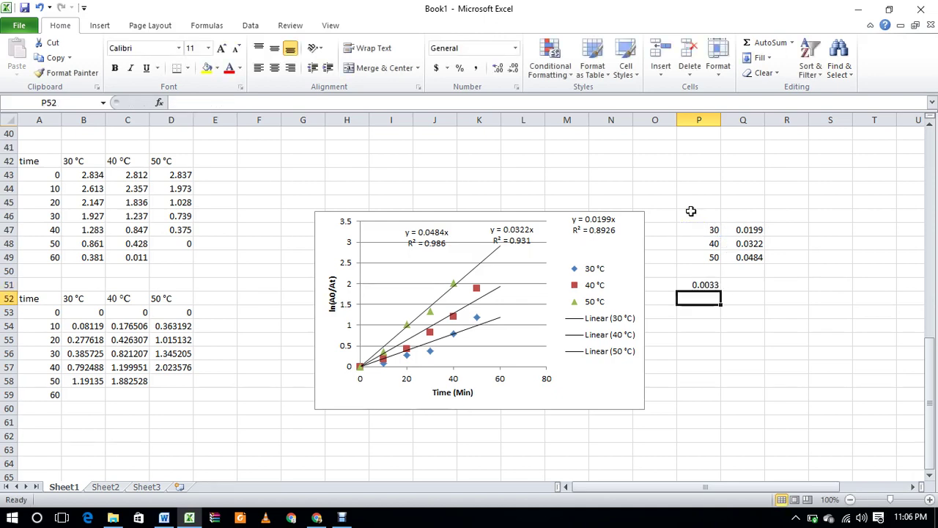
left_click(721, 289)
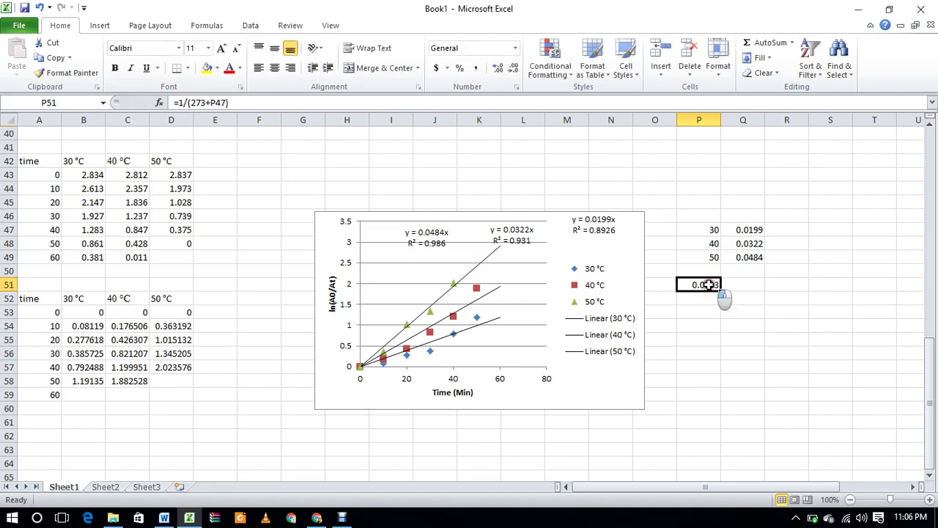
left_click_drag(720, 293, 713, 321)
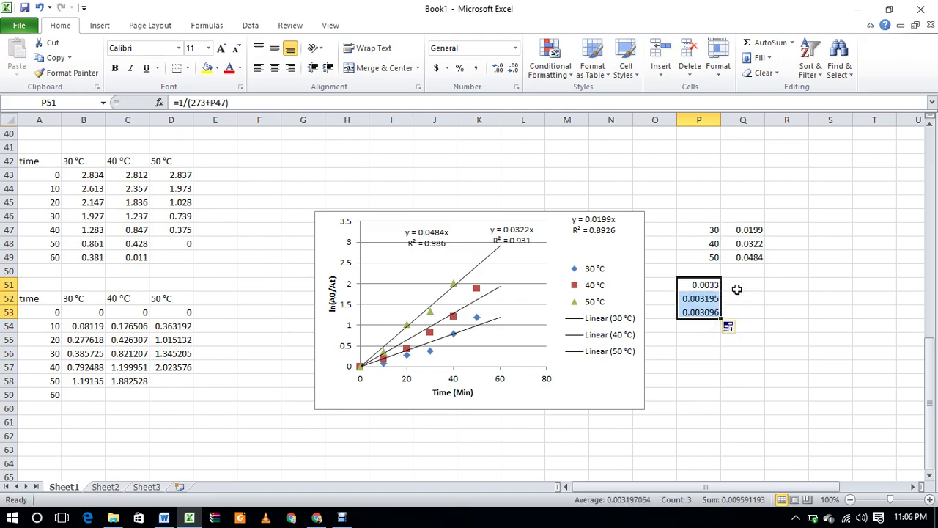
Calculate the natural logarithm of the rate constant in Q51 with =LN(Q47) and fill the formula through Q53.
left_click(738, 288)
type("=")
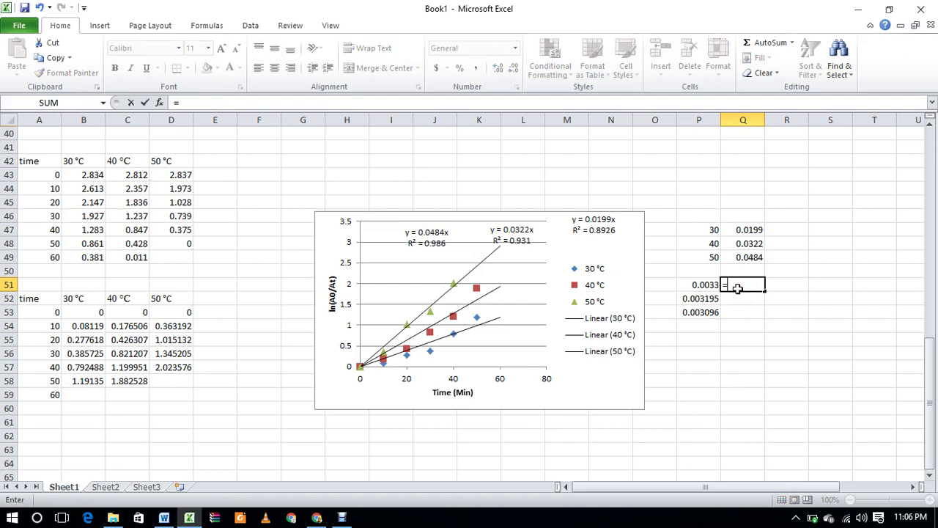
type("ln")
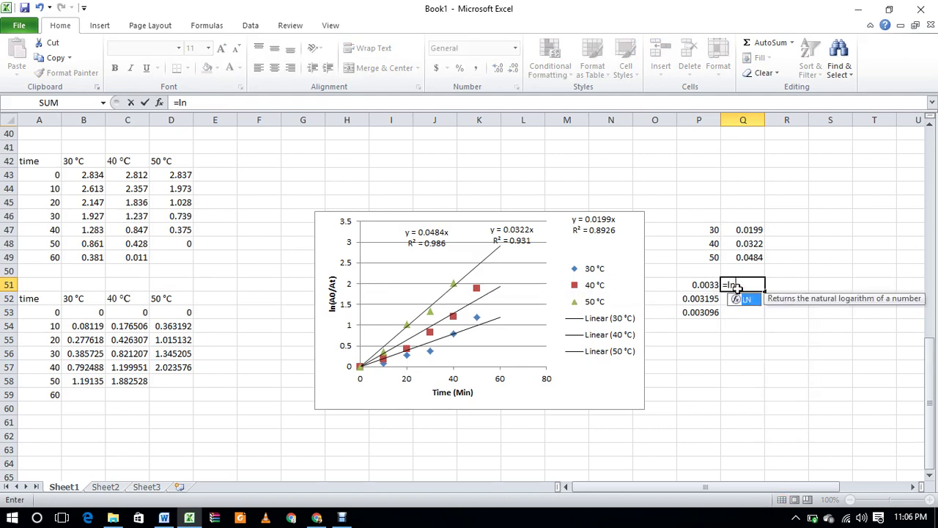
type("(")
left_click(760, 232)
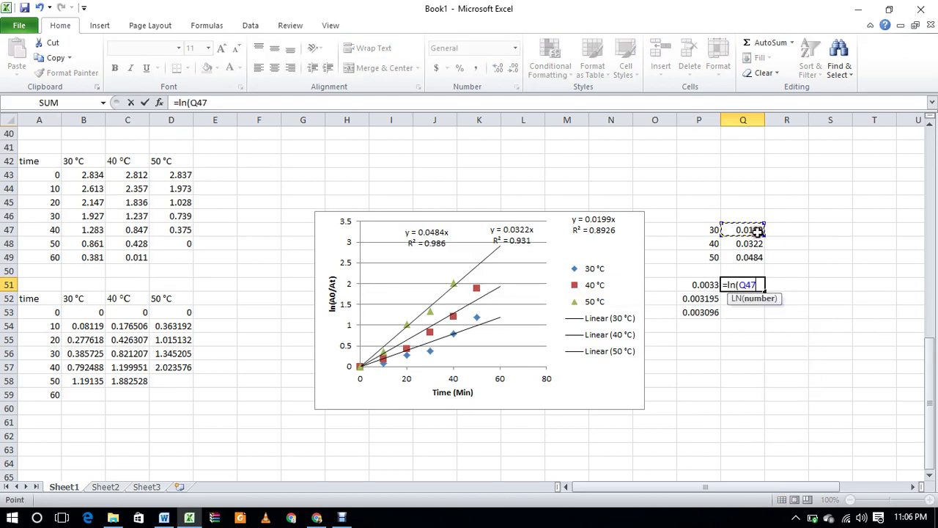
type(")")
key("Return")
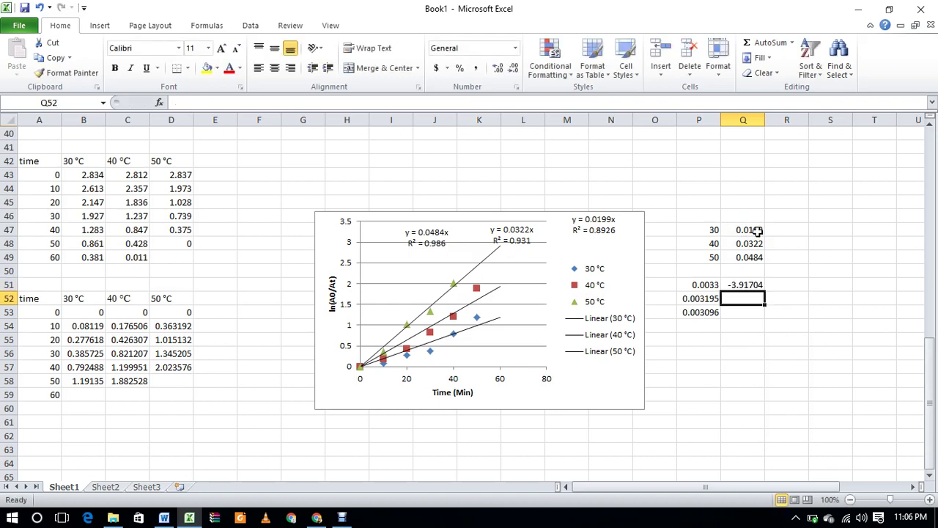
left_click(738, 286)
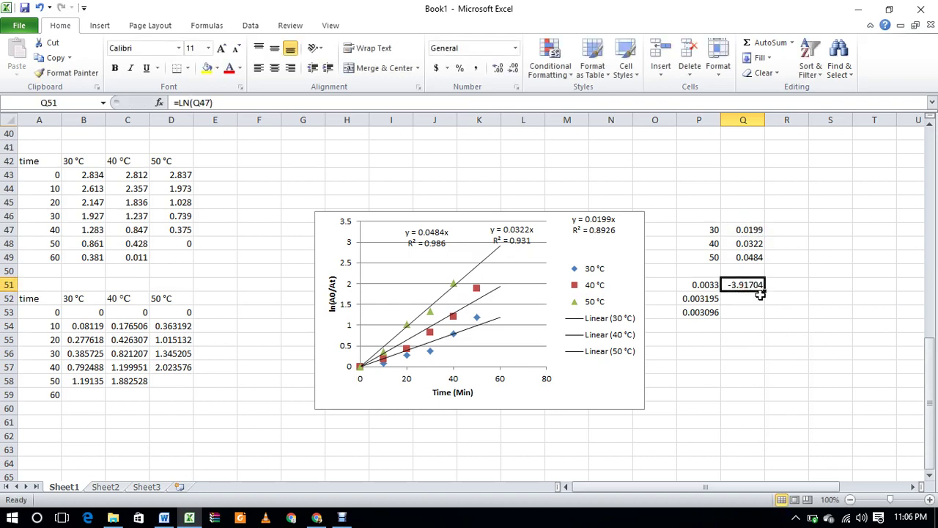
left_click_drag(760, 294, 791, 325)
Insert a markers-only scatter chart of P51:Q53 and move it directly below those values.
left_click_drag(699, 285, 743, 308)
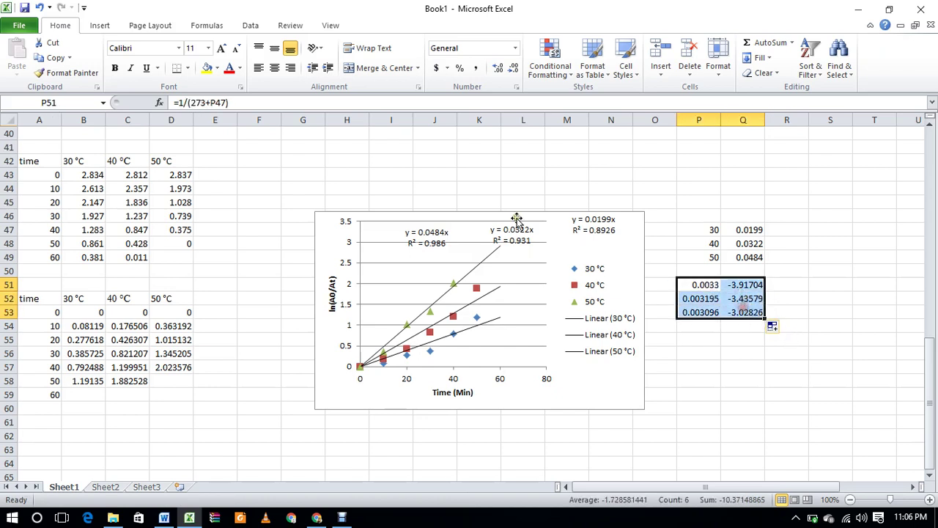
left_click(103, 26)
left_click(406, 58)
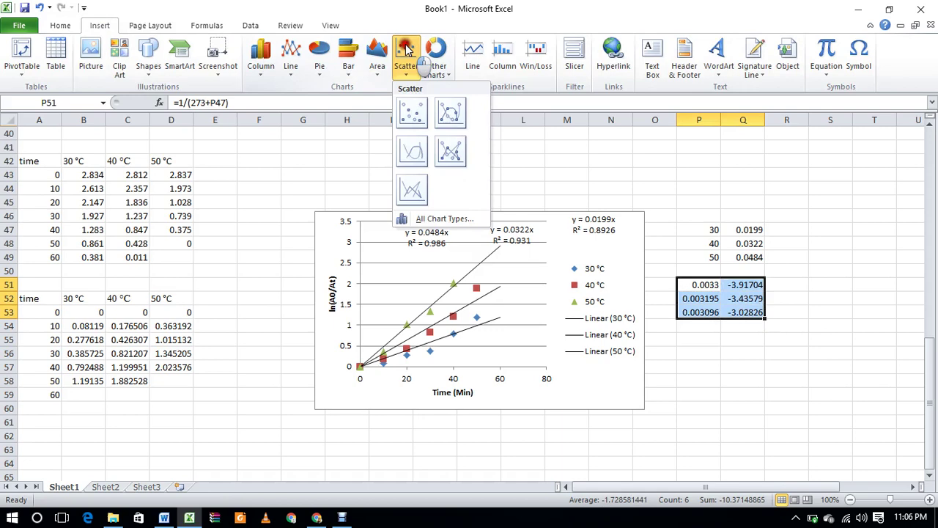
left_click(410, 112)
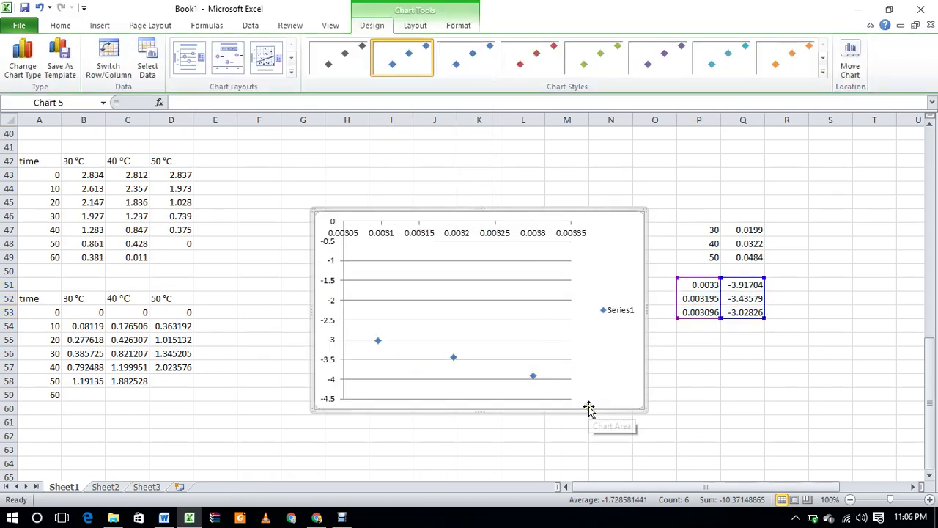
left_click_drag(589, 408, 902, 356)
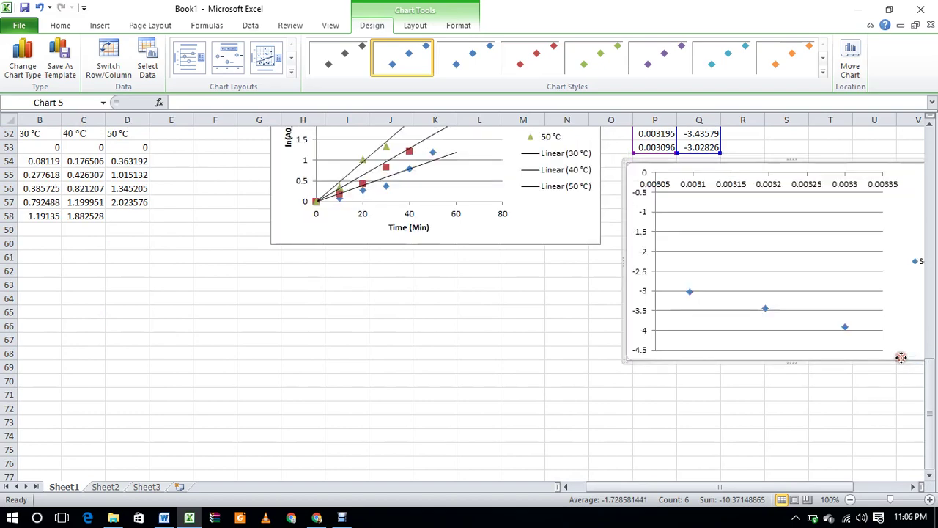
left_click(800, 447)
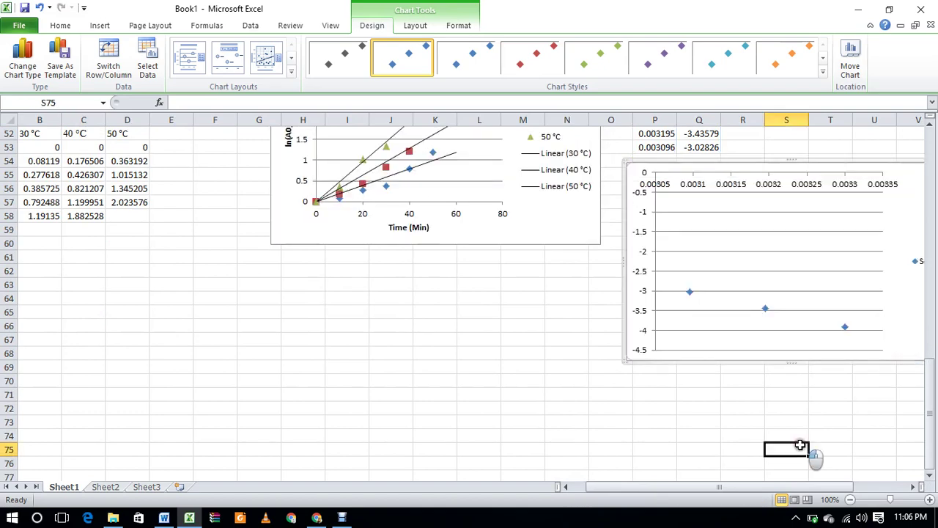
Add a linear trendline to the new chart's data series, displaying its equation and R-squared value without a fixed intercept.
left_click(690, 294)
right_click(690, 294)
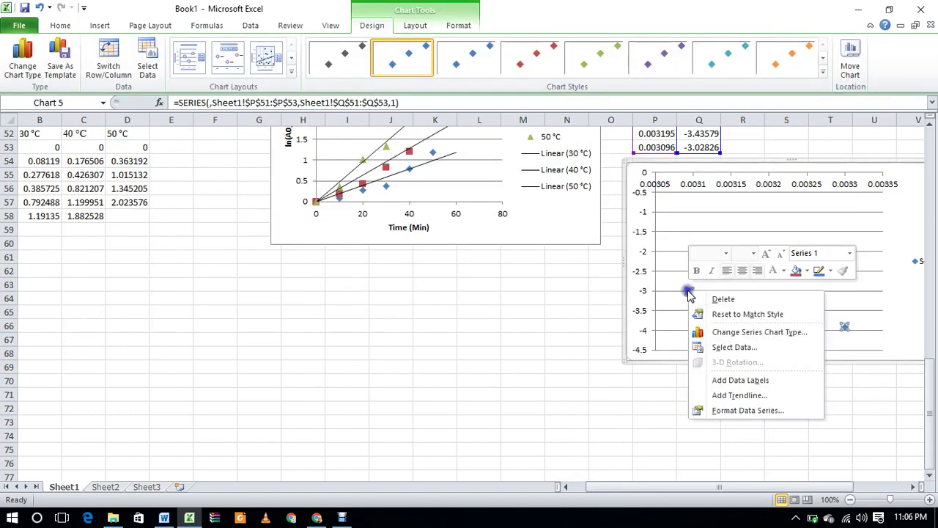
left_click(737, 400)
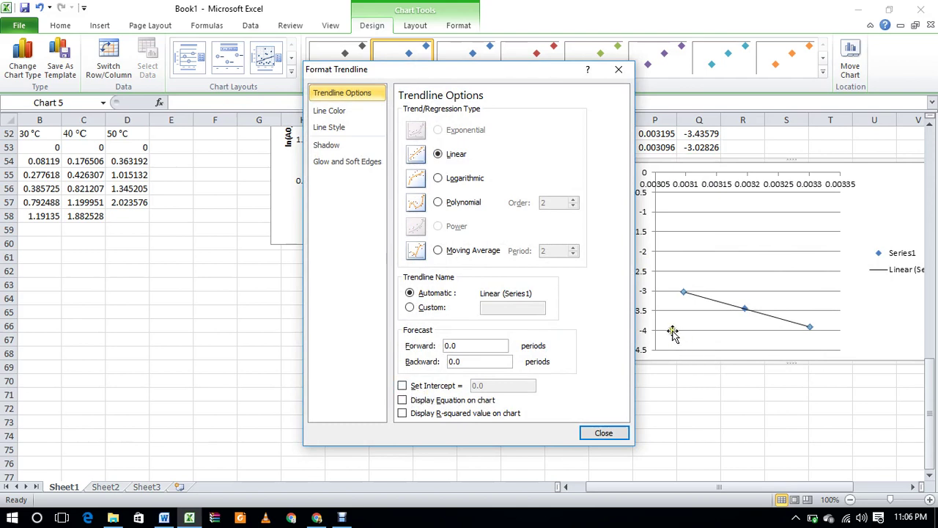
left_click(402, 400)
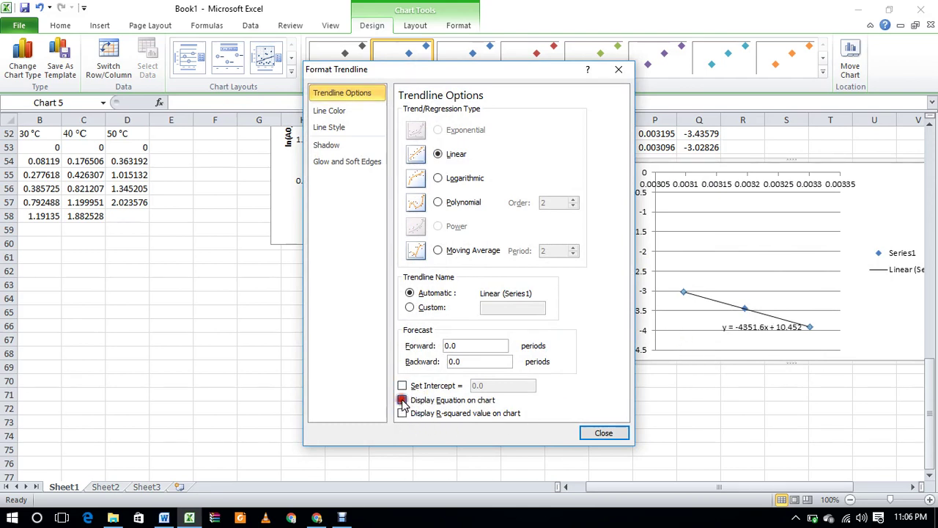
left_click(402, 413)
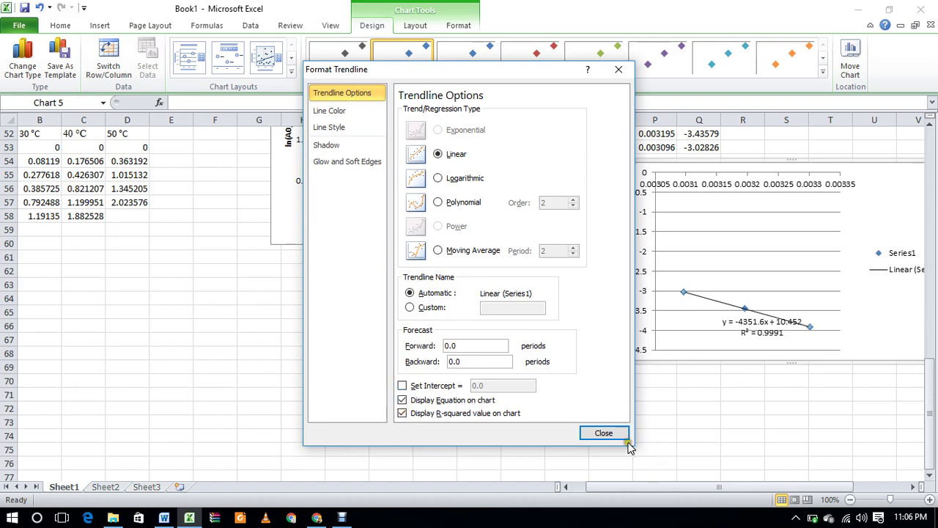
Close the trendline formatting and move the equation and R-squared label into the clear area above the trendline.
left_click(603, 433)
left_click(759, 327)
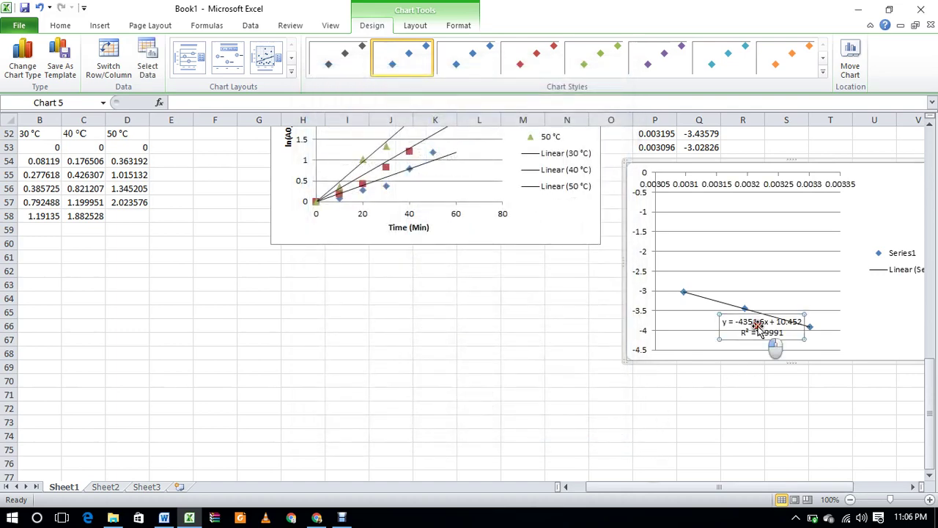
left_click_drag(758, 326, 770, 264)
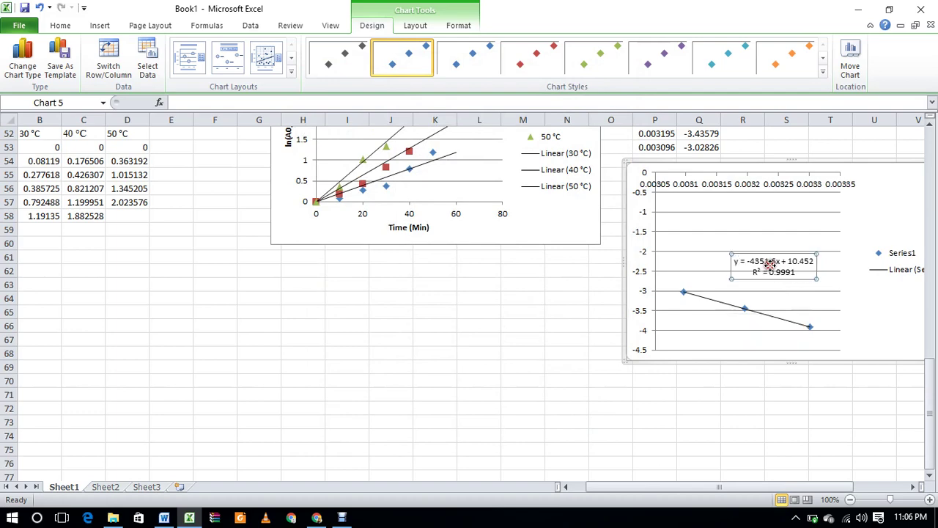
Switch to Chrome to compare the rearranged Arrhenius equation on Wikipedia with the chart's trendline equation, and return to Excel.
left_click(292, 518)
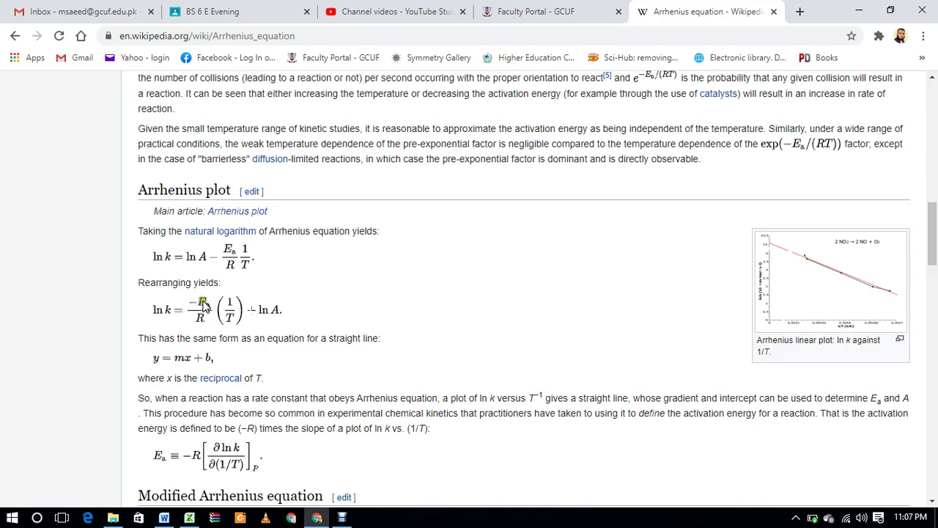
left_click(190, 517)
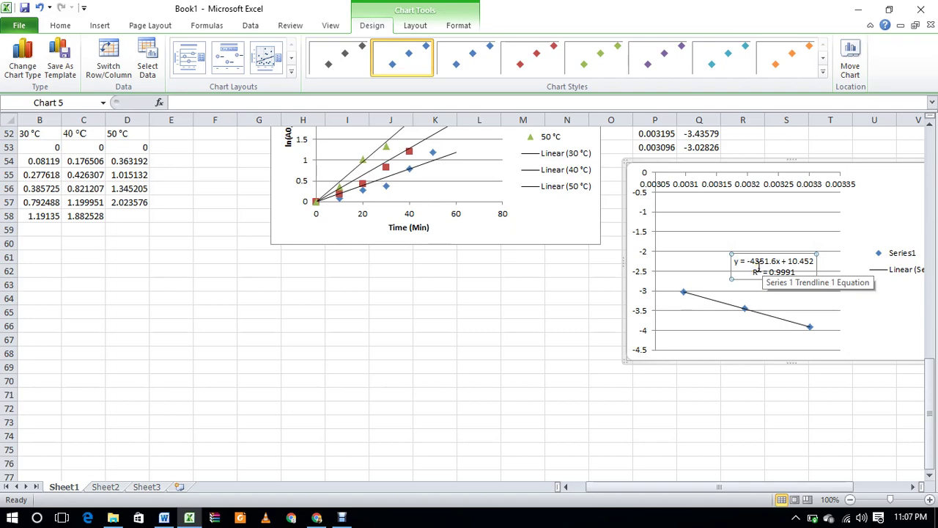
left_click(316, 518)
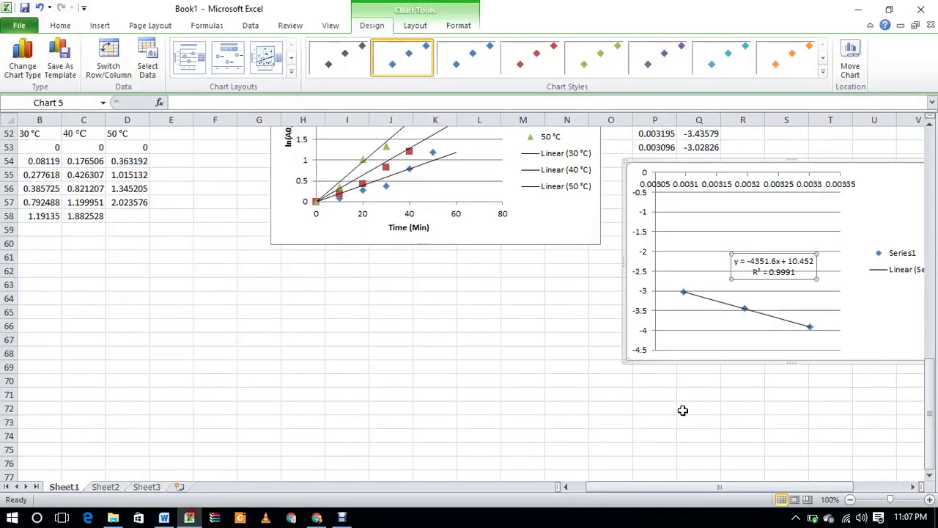
left_click(189, 517)
Calculate the activation energy in R70 with =8.314*4351.6/1000 and enter its unit kJ/mol in S70.
left_click(724, 382)
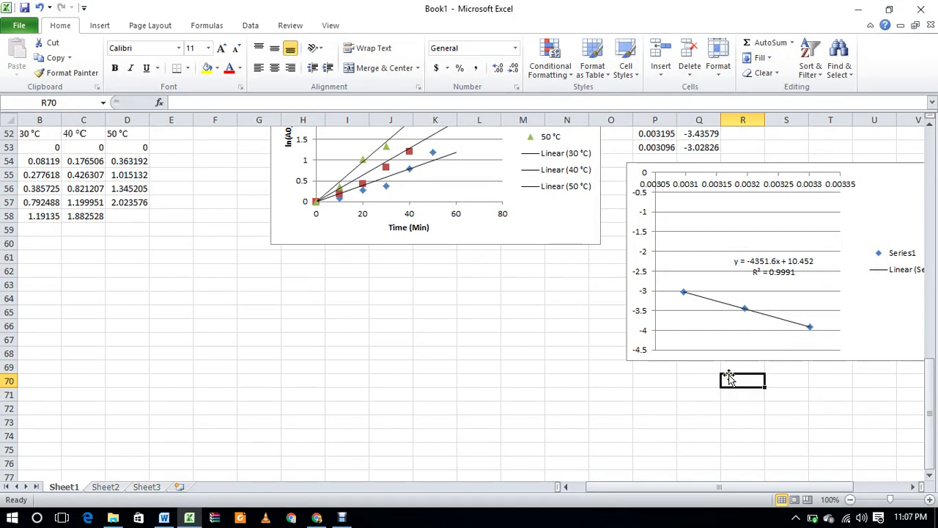
type("=8.314*4351.6/1000")
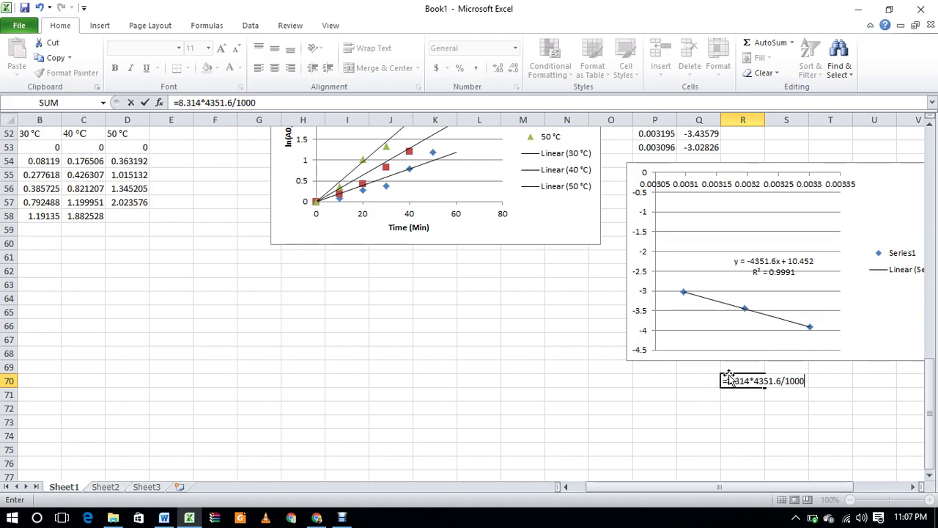
key("Return")
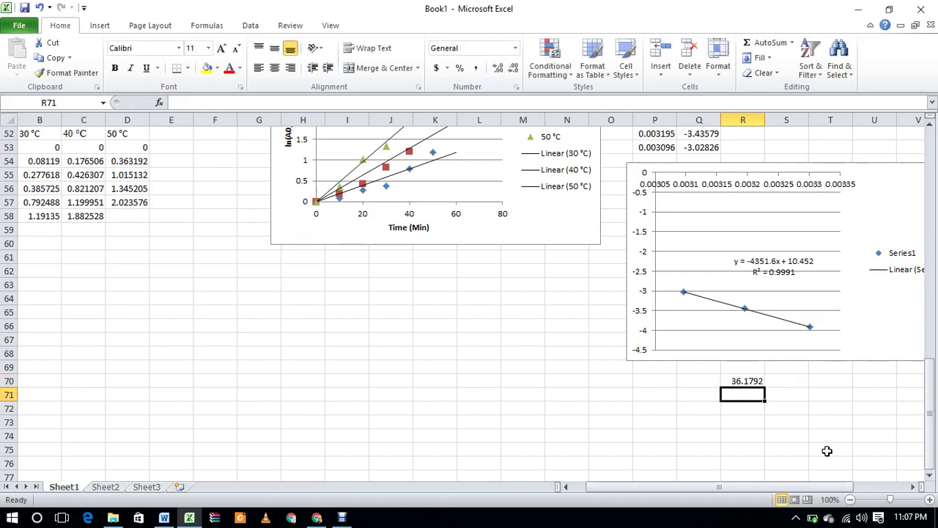
left_click(822, 438)
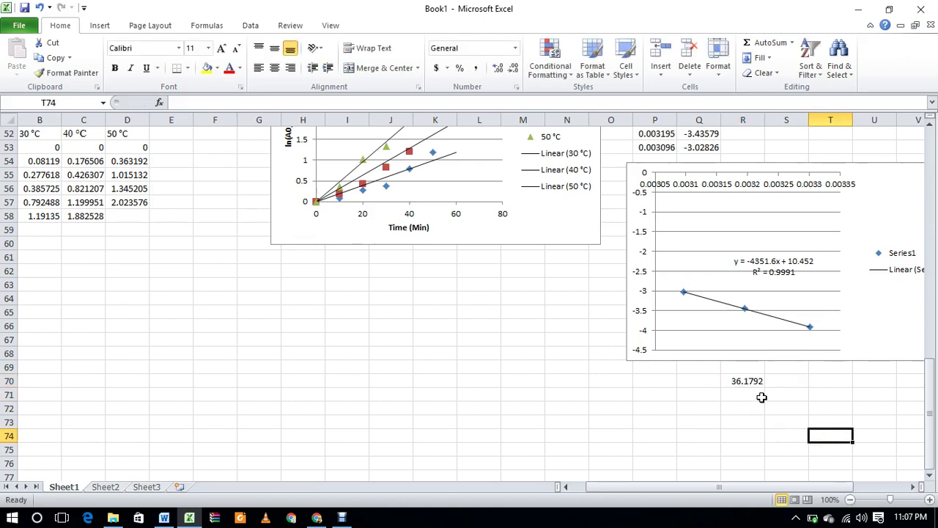
left_click(779, 381)
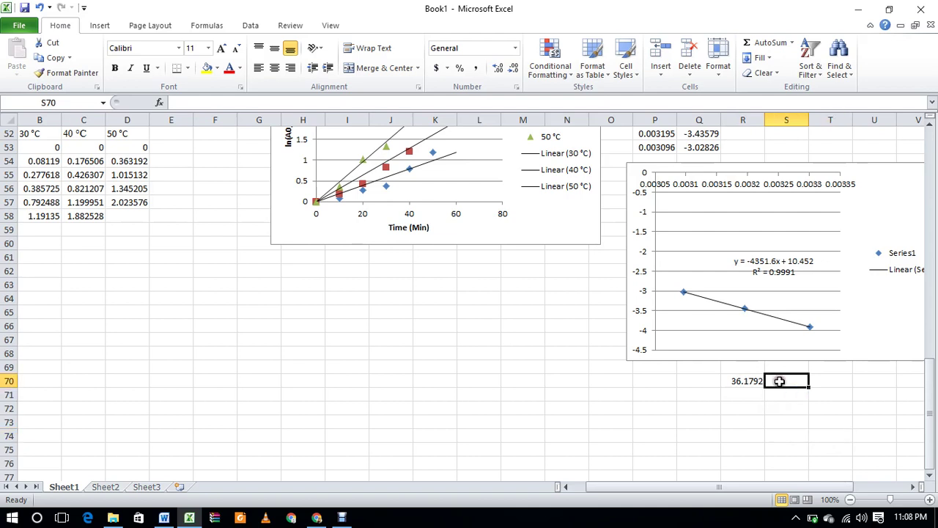
type("k")
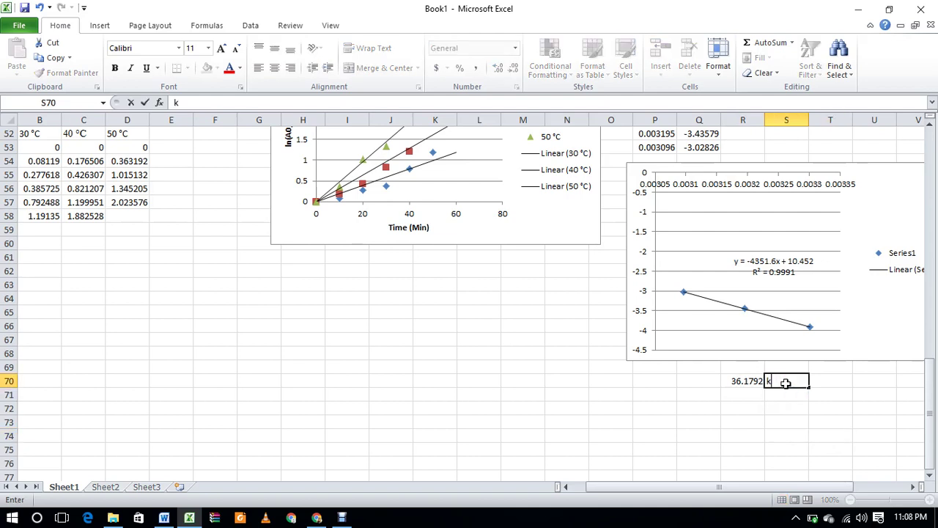
type("J/mol")
left_click(695, 420)
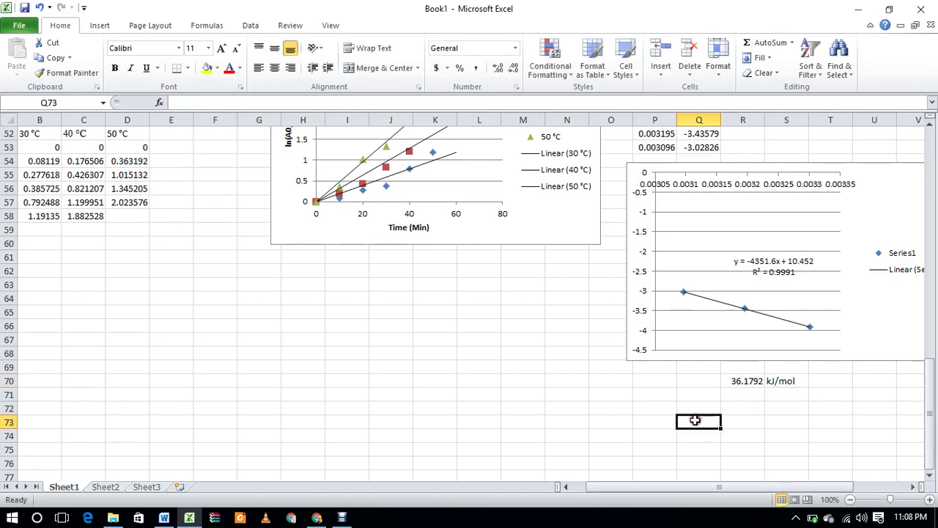
Switch to Word and review the second-order absorbance equation (6) on page 2.
left_click(164, 518)
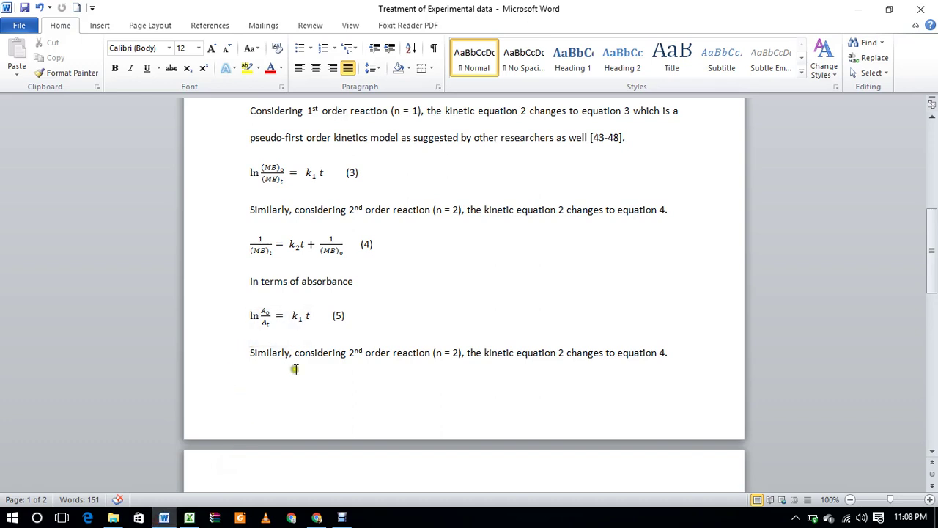
scroll(294, 369, "down", 4)
left_click(255, 370)
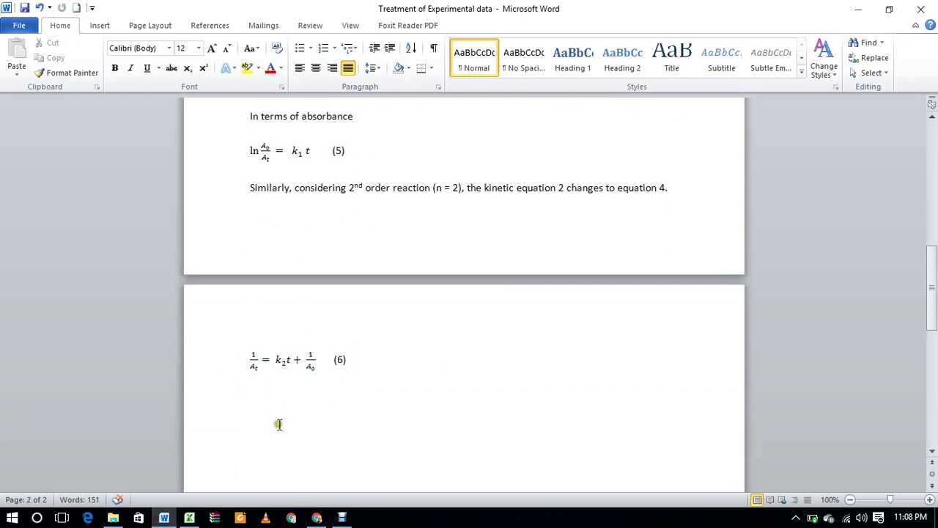
Switch back to Excel and copy the time and absorbance table A42:D49 to the empty area starting at A67.
left_click(189, 517)
scroll(226, 375, "up", 3)
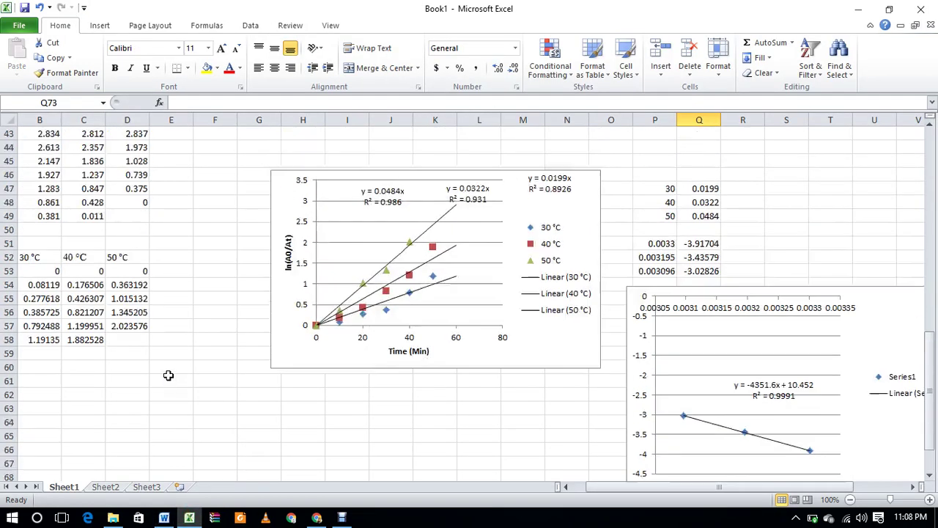
scroll(168, 375, "up", 3)
left_click(38, 248)
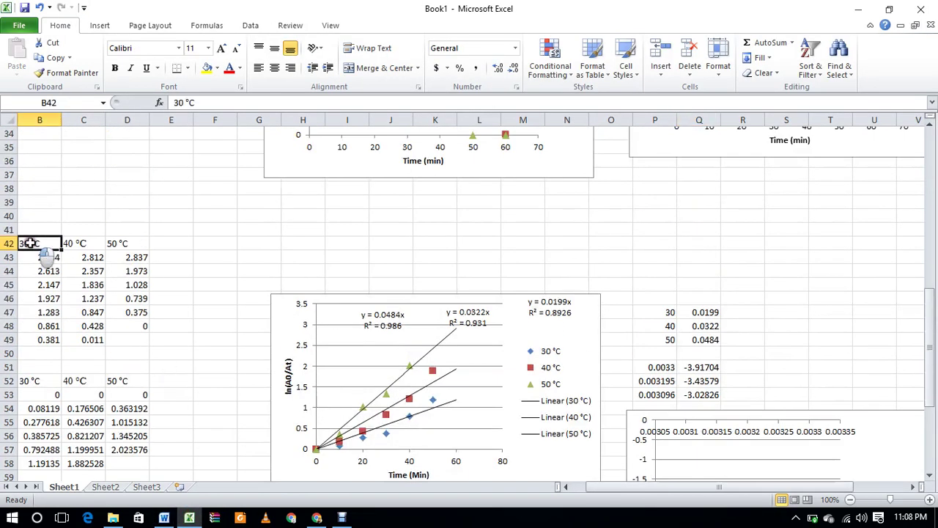
left_click_drag(620, 492, 602, 486)
left_click(25, 243)
left_click_drag(26, 243, 168, 339)
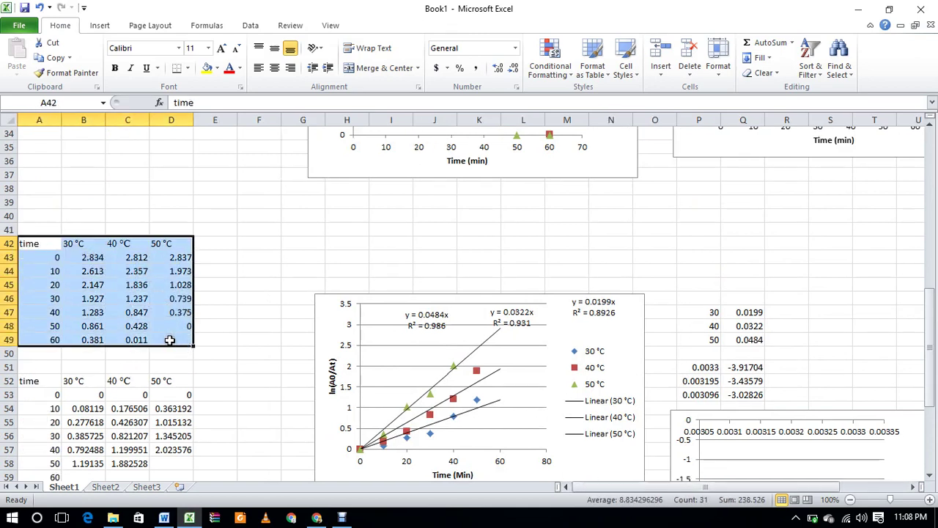
key("ctrl+c")
scroll(168, 339, "down", 1)
scroll(168, 340, "down", 5)
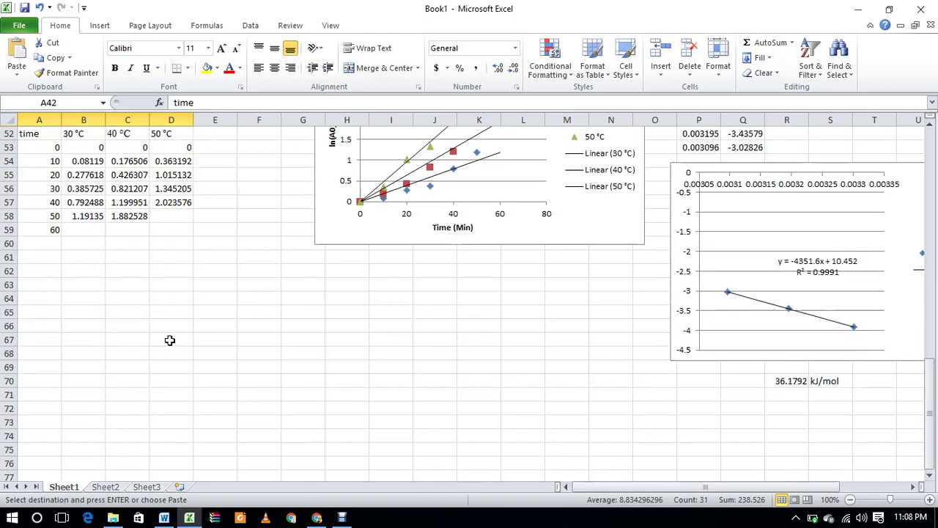
left_click(56, 338)
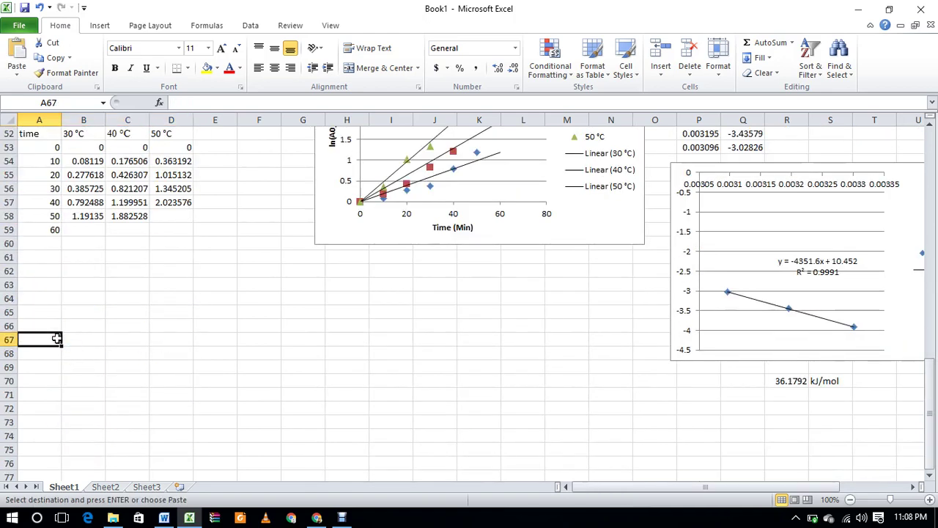
key("ctrl+v")
Copy the time column A67:A74 to A77 and the temperature headers B67:D67 to B77 for a second table.
scroll(261, 372, "down", 3)
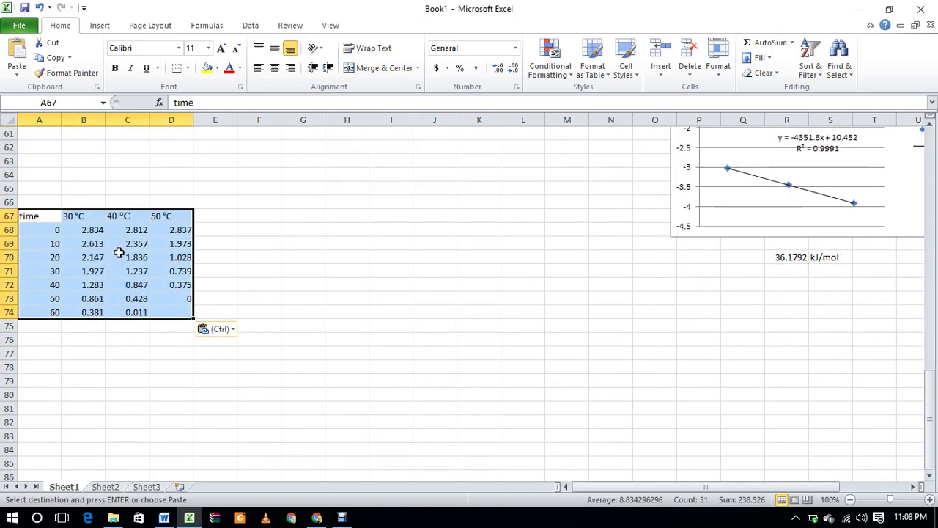
left_click_drag(49, 217, 45, 309)
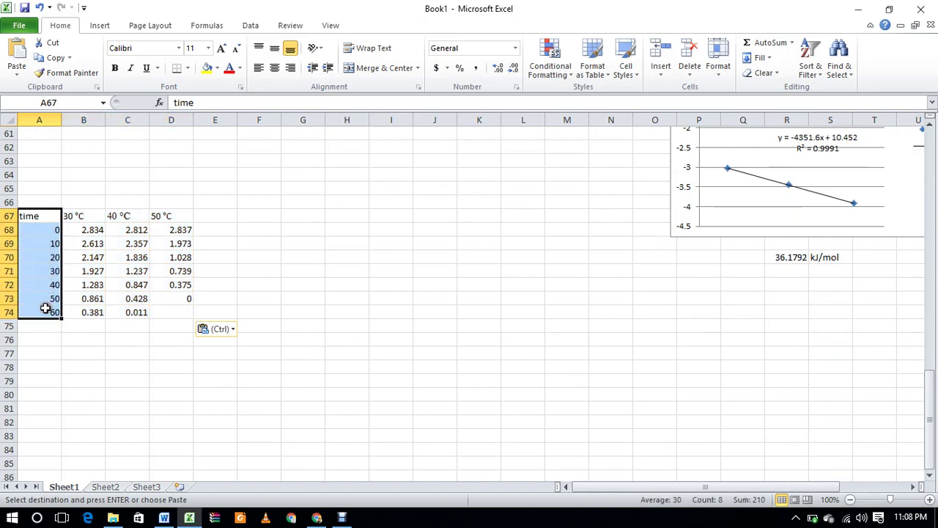
key("ctrl+c")
left_click(44, 350)
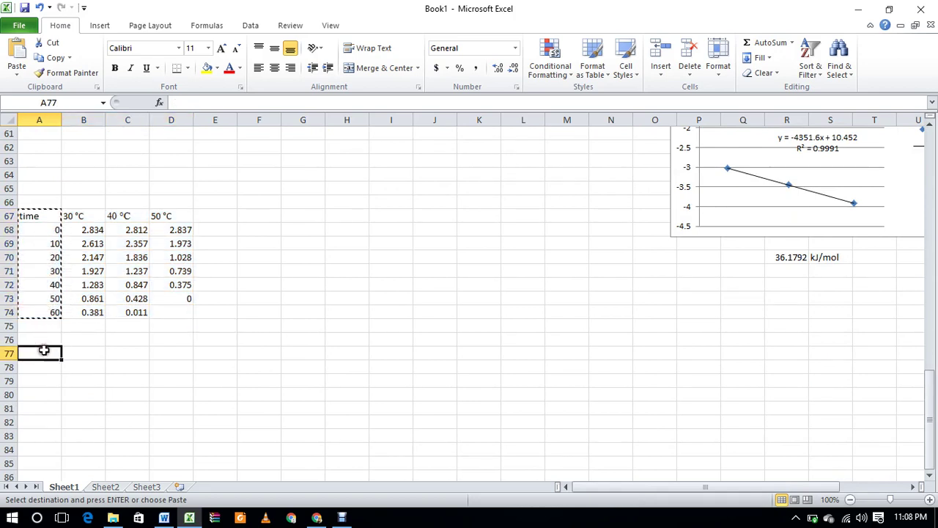
key("ctrl+v")
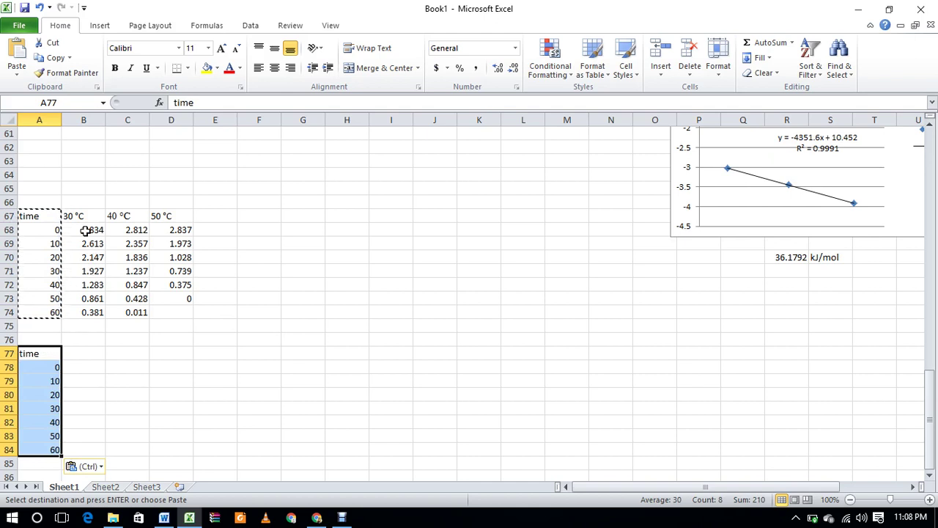
left_click_drag(81, 218, 158, 215)
key("ctrl+c")
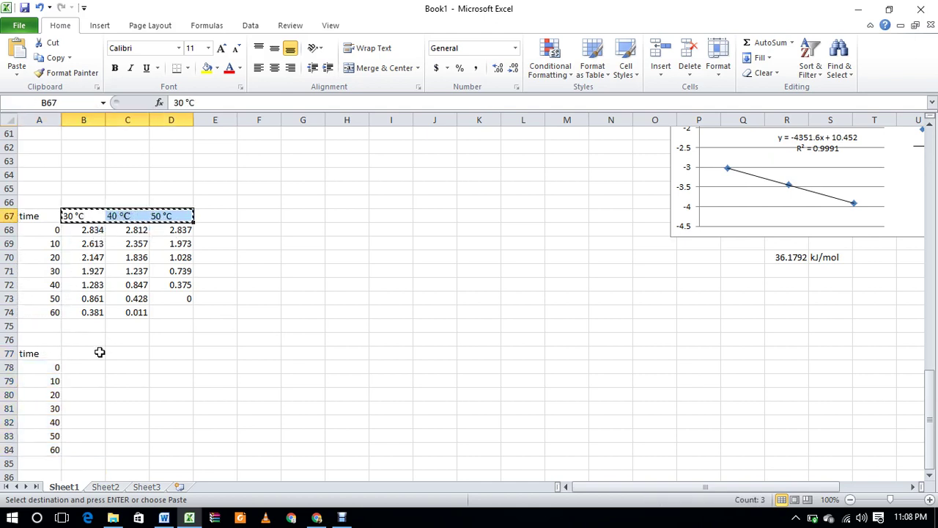
left_click(93, 353)
key("ctrl+v")
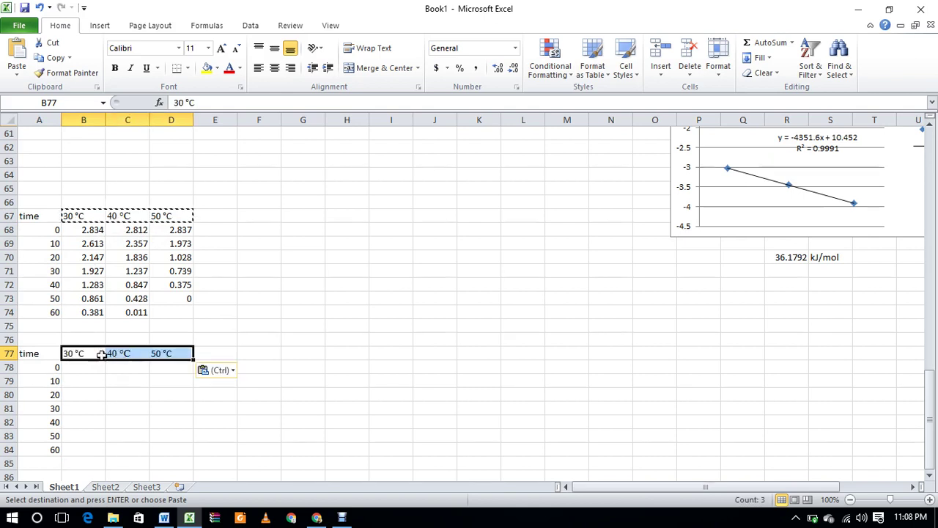
Check equation (6) in Word, and in Excel calculate the reciprocal of the first 30 °C absorbance in B78 with =1/B68.
left_click(87, 373)
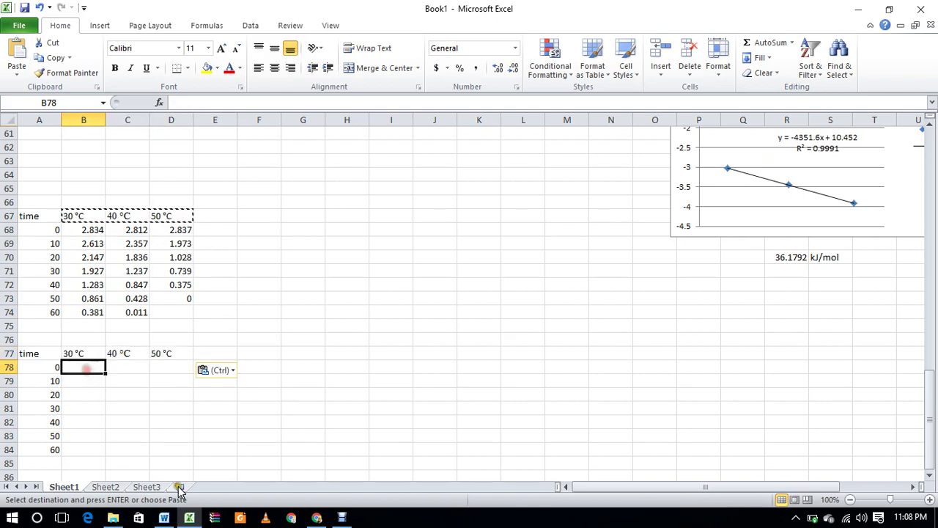
left_click(165, 518)
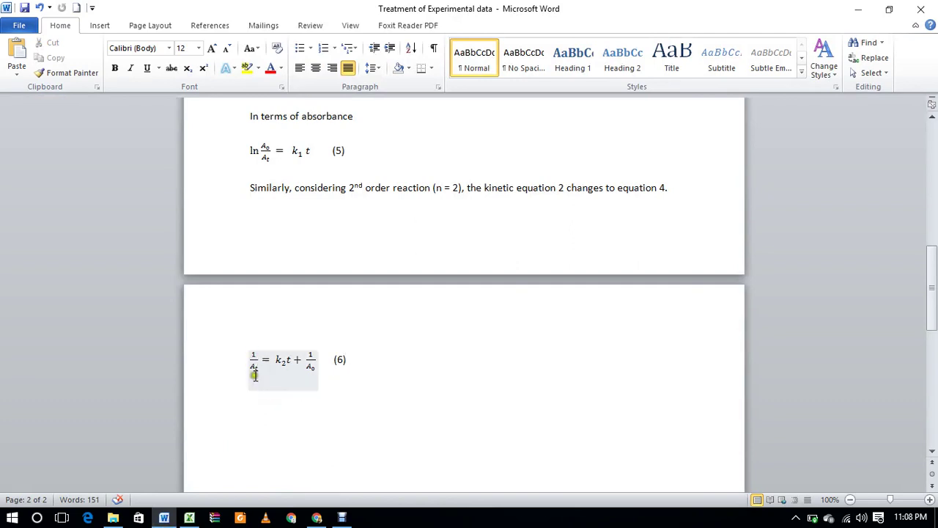
scroll(329, 322, "up", 3)
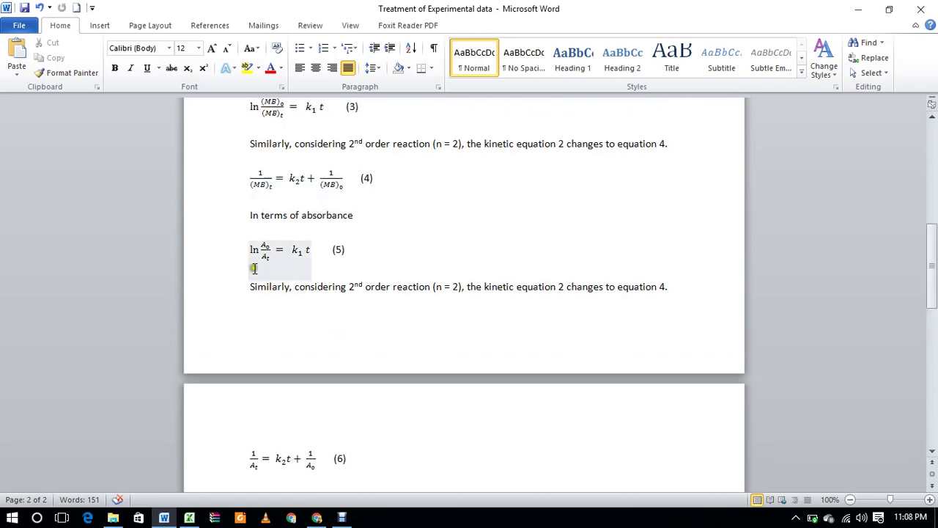
scroll(250, 477, "down", 1)
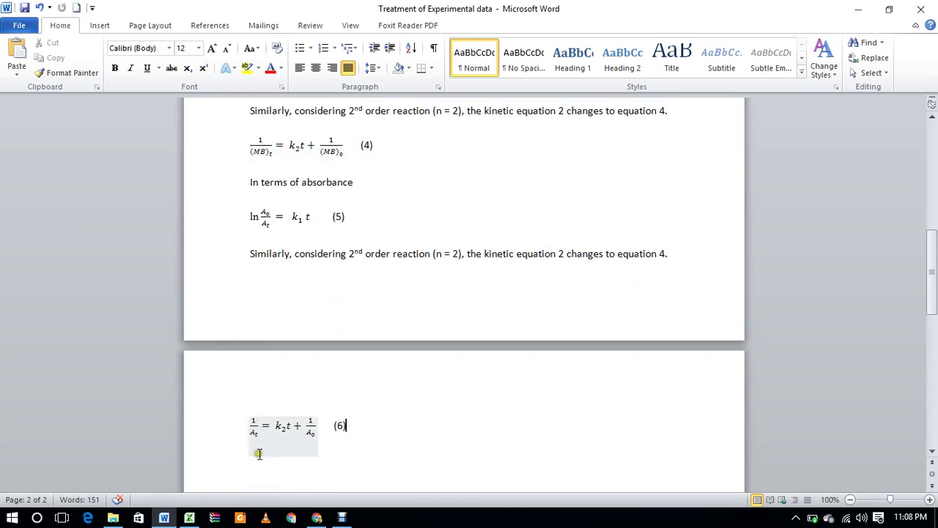
left_click(189, 517)
type("=")
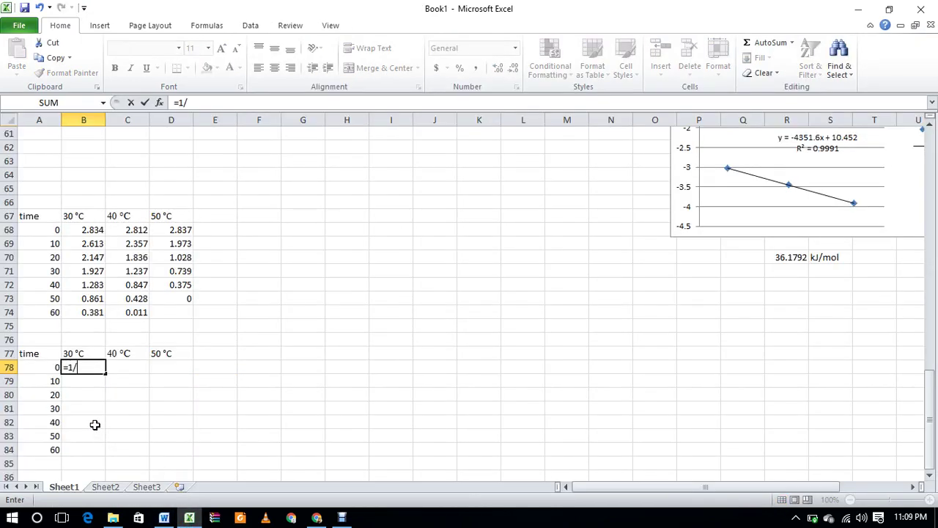
type("1/")
left_click(99, 230)
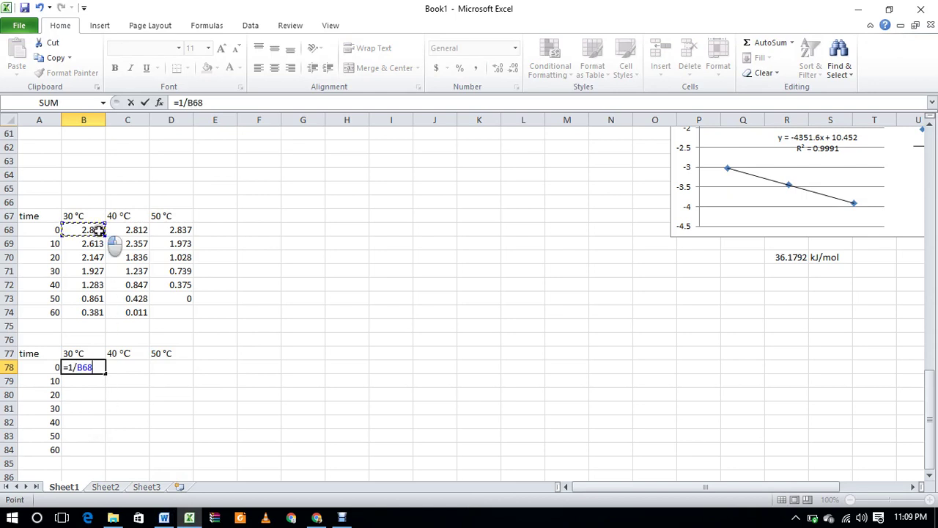
key("Return")
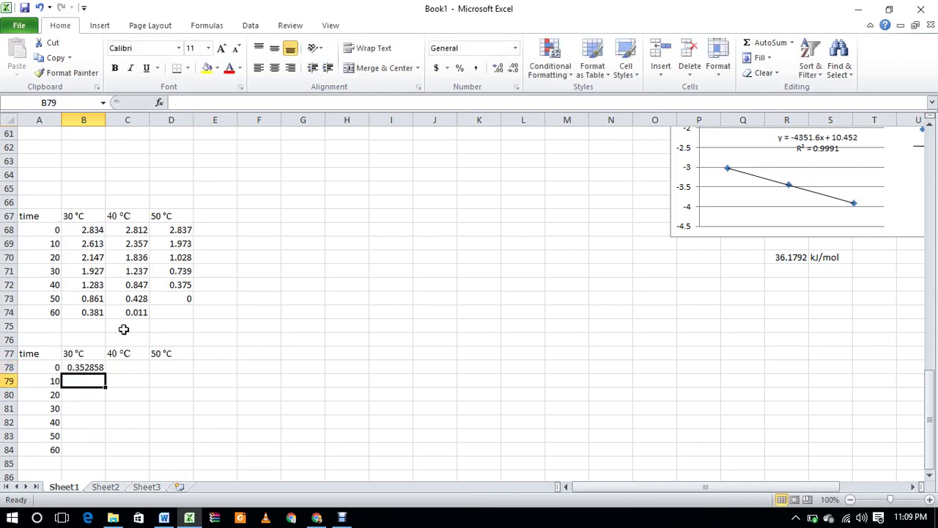
Calculate the reciprocals of the first 40 °C and 50 °C absorbances with =1/C68 in C78 and =1/D68 in D78.
left_click(132, 368)
type("=1/C68")
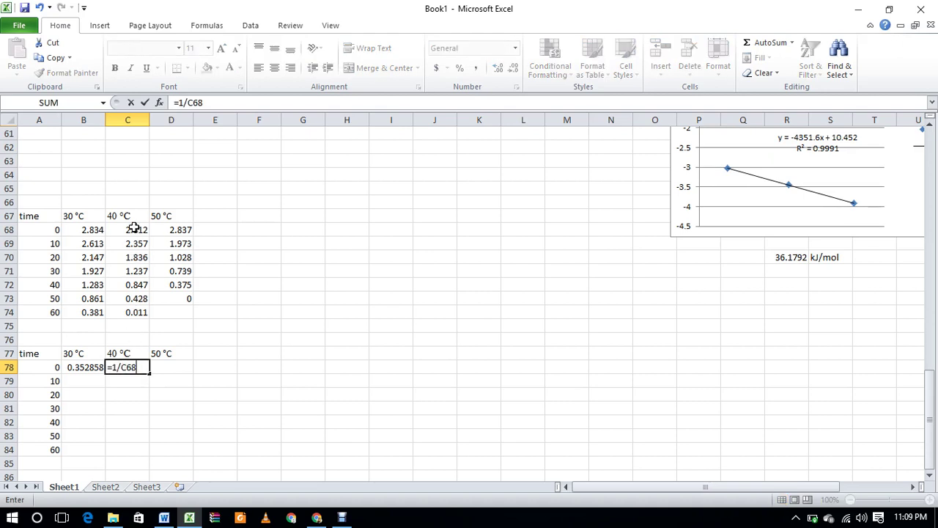
key("Return")
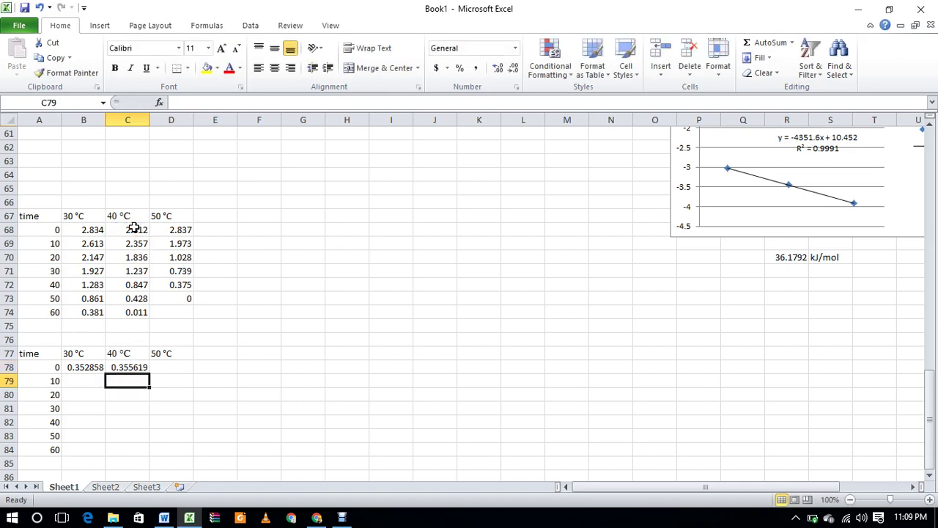
left_click(176, 367)
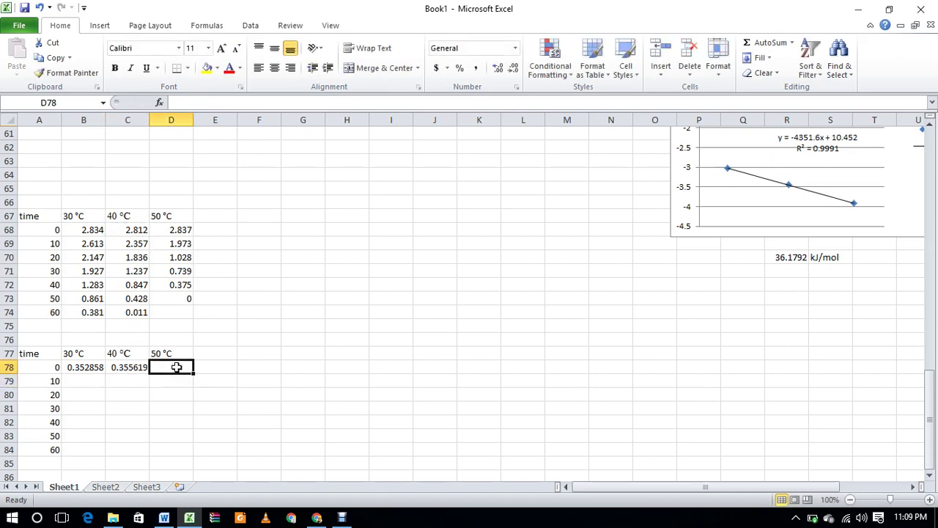
type("=")
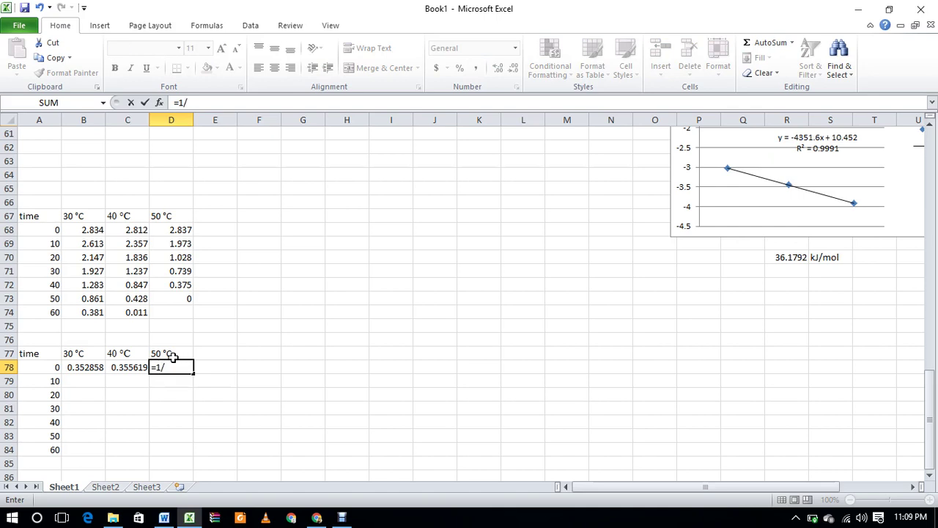
type("1/")
left_click(181, 231)
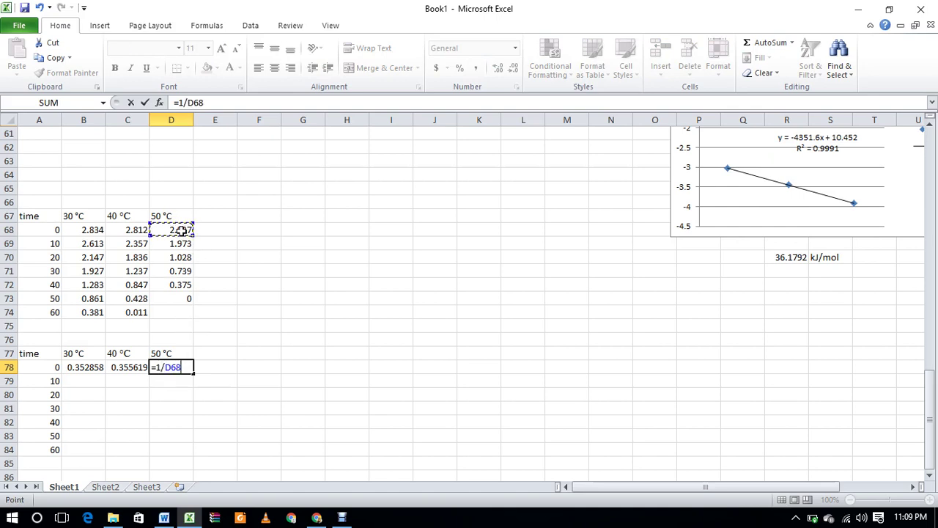
key("Return")
Fill the reciprocal formulas in B78:D78 down to row 84 for all times up to 60.
scroll(306, 404, "down", 1)
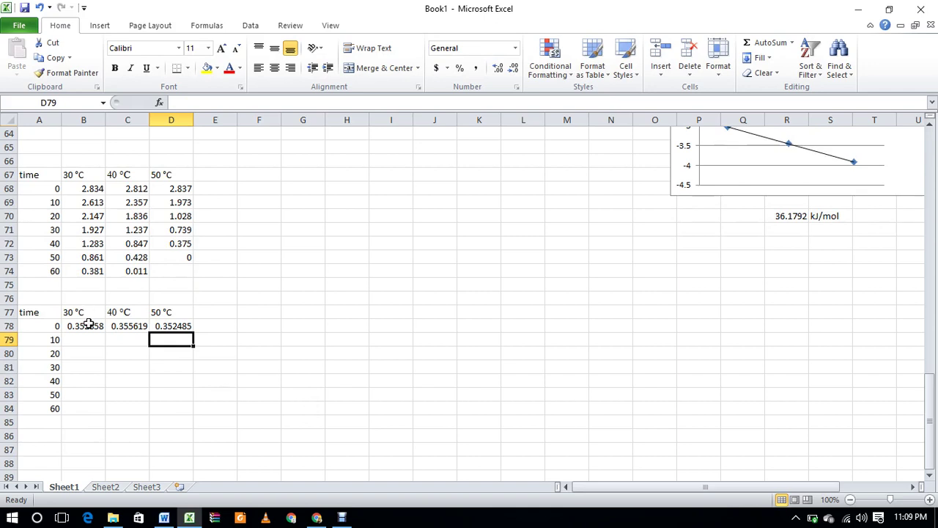
left_click_drag(83, 326, 190, 411)
left_click(314, 383)
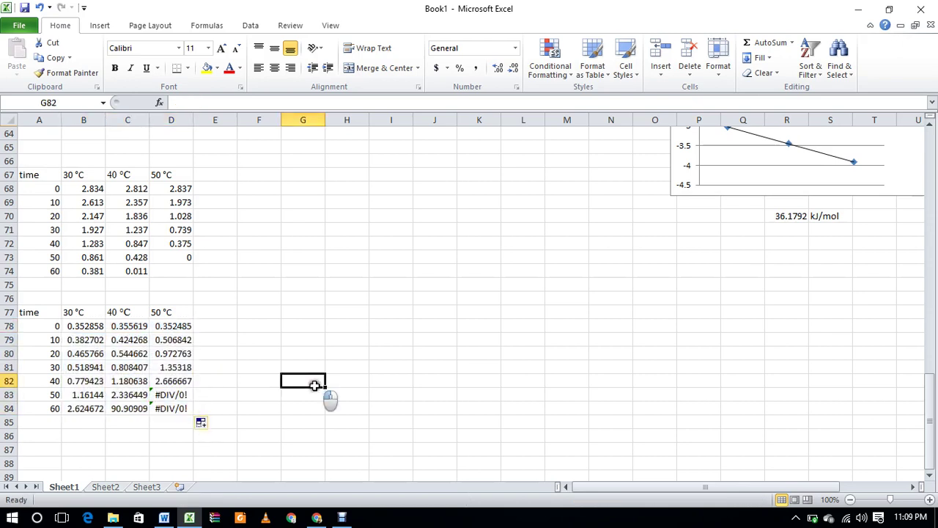
left_click_drag(22, 313, 153, 350)
left_click(218, 409)
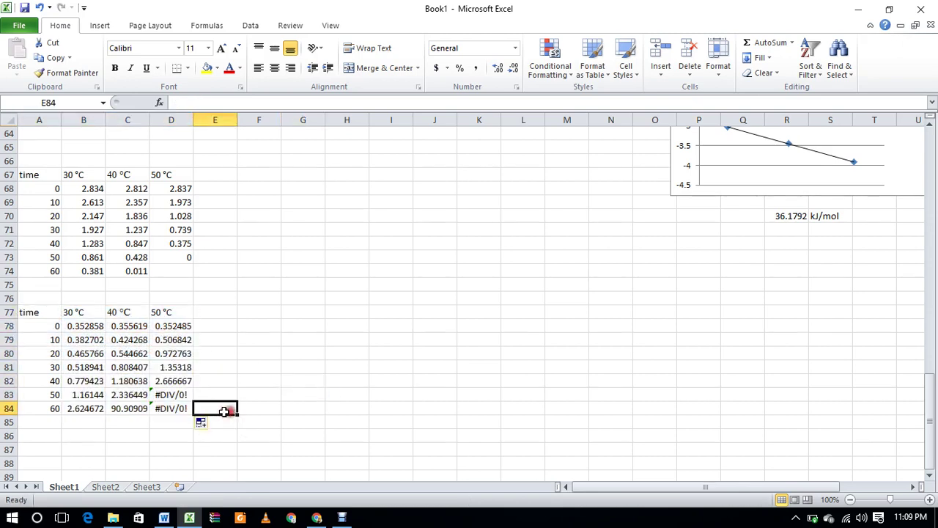
Clear the 50 °C reciprocals in D83:D84 and the 60-minute reciprocals in C84 and B84.
mouse_move(174, 396)
left_mouse_down()
mouse_move(187, 422)
mouse_move(174, 408)
left_mouse_up()
key("Delete")
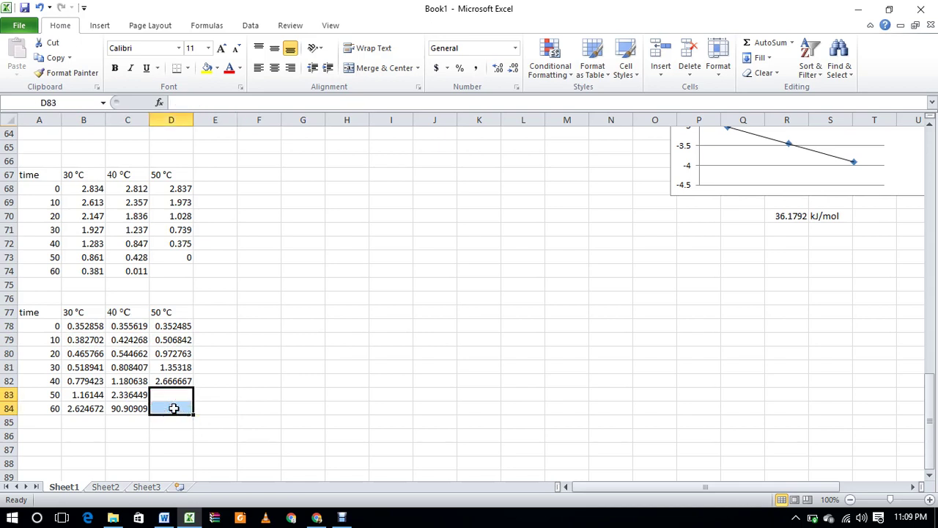
left_click(143, 409)
key("Delete")
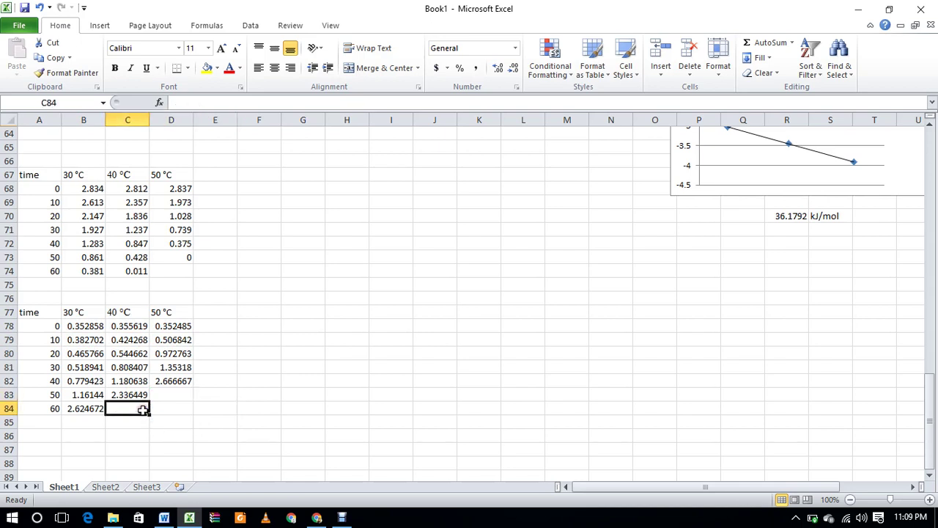
left_click(88, 408)
key("Delete")
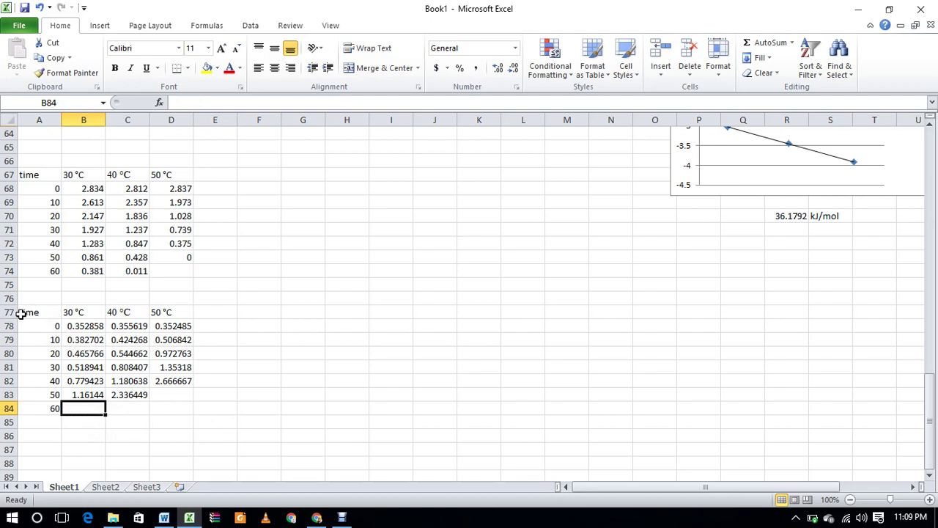
Insert a markers-only scatter chart from the reciprocal absorbance table A77:D83.
left_click_drag(22, 313, 185, 399)
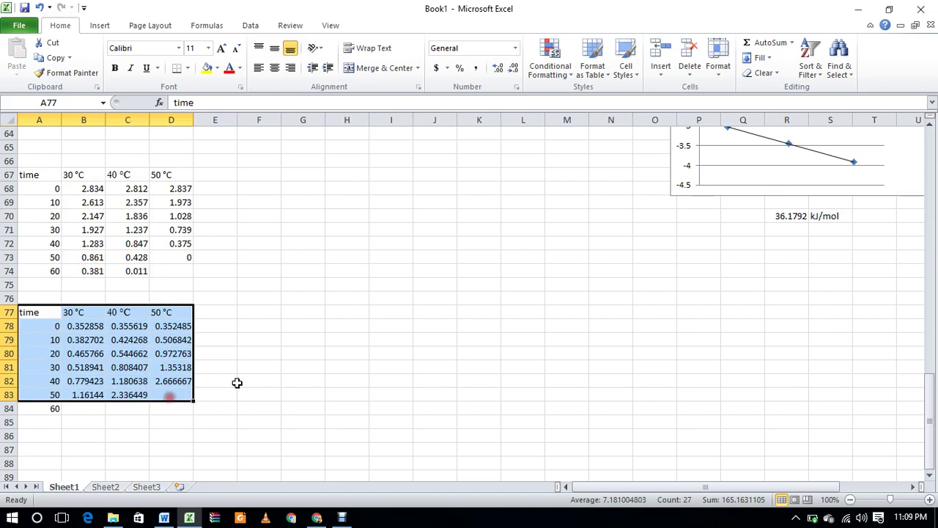
left_click(100, 25)
left_click(406, 53)
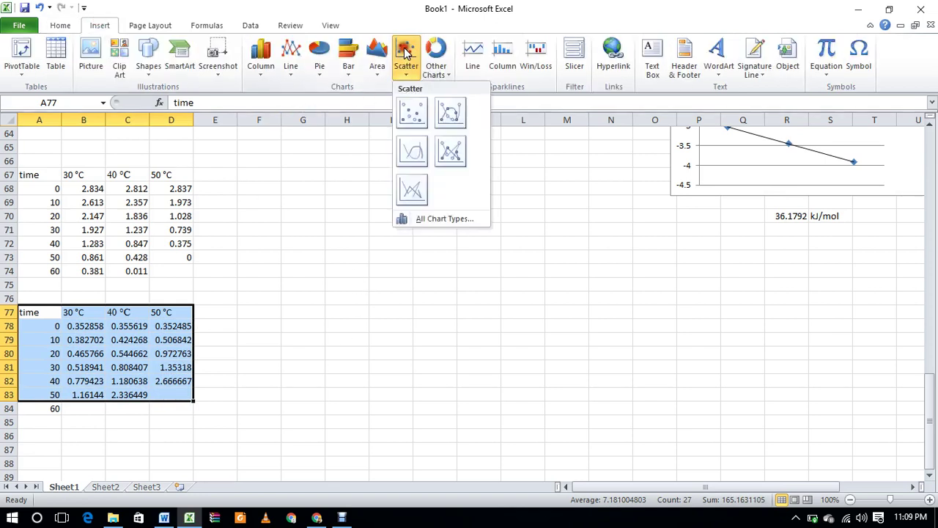
left_click(409, 107)
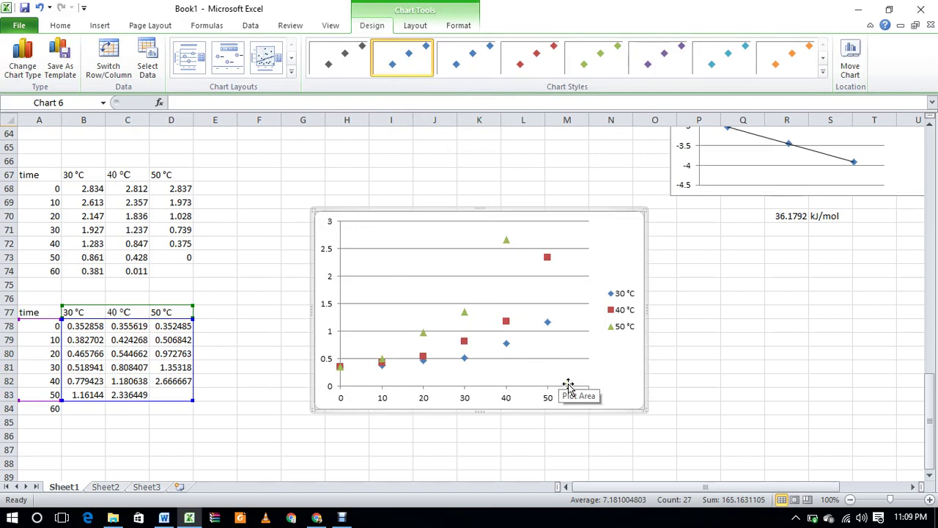
Add a linear 30 °C trendline with equation and R-squared, checking equation (6) in Word, and place its label above the legend.
left_click(549, 323)
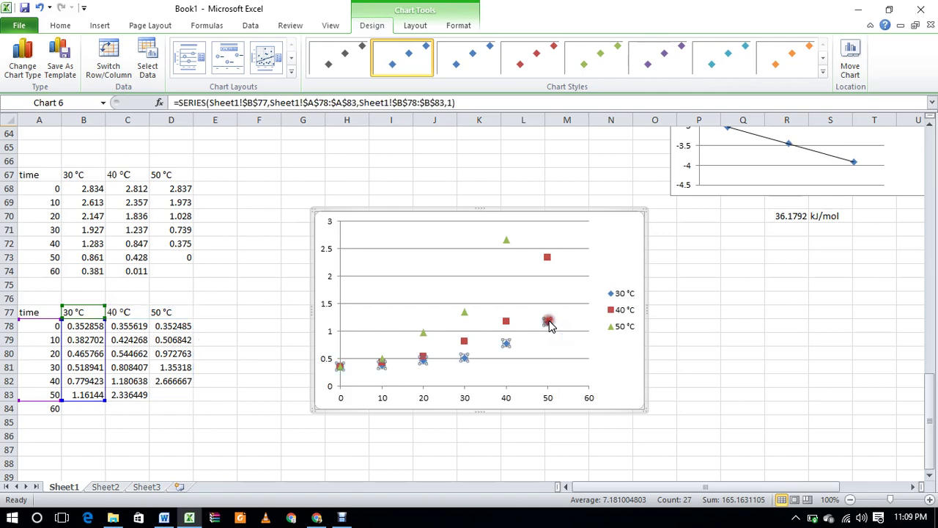
right_click(549, 323)
left_click(597, 428)
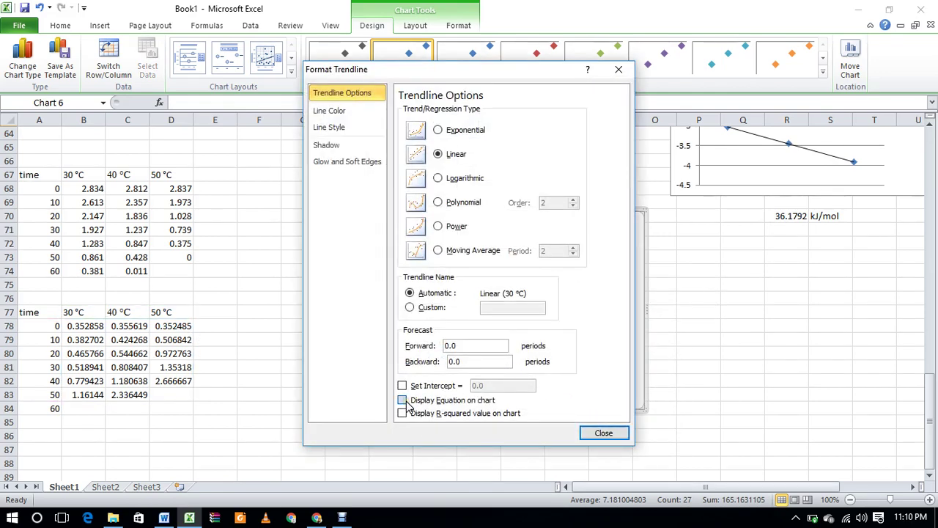
left_click(402, 400)
left_click(402, 412)
left_click(164, 518)
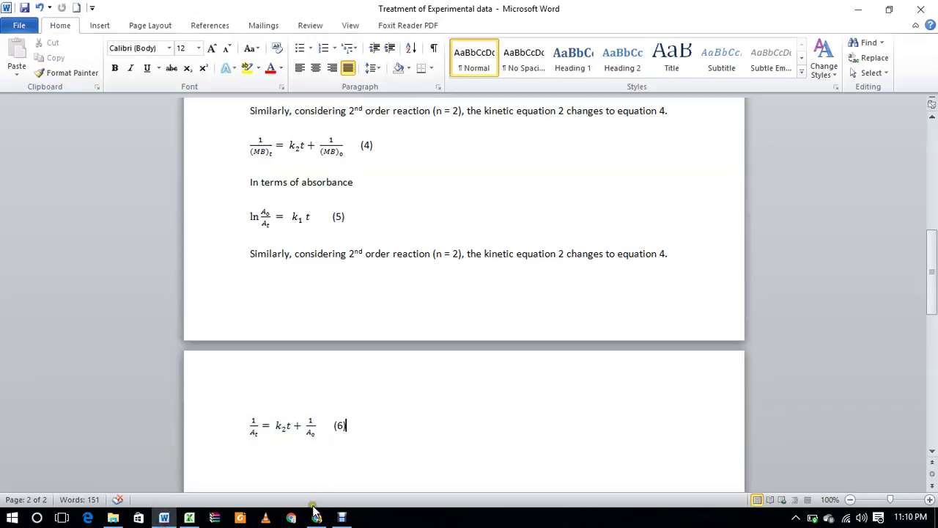
left_click(189, 518)
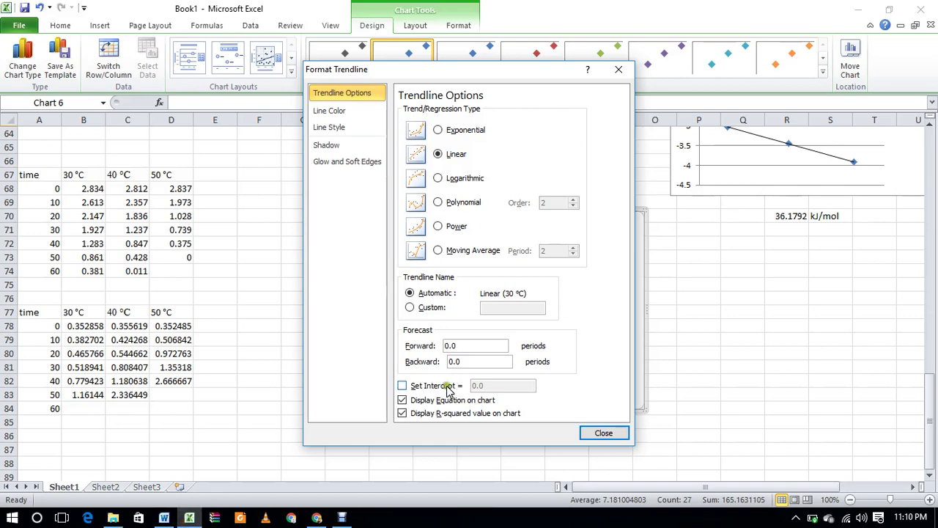
left_click(616, 434)
left_click(489, 339)
left_click_drag(489, 340, 612, 234)
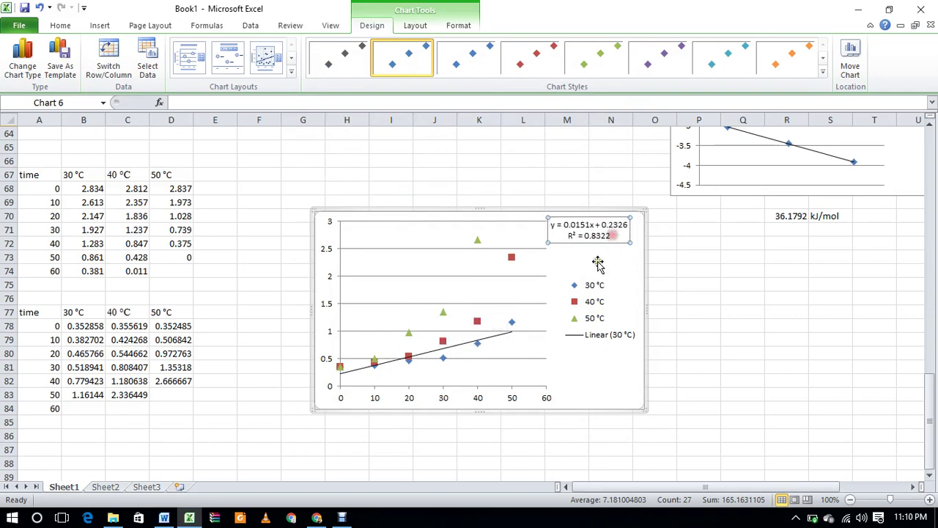
Add a linear trendline with equation and R-squared value to the 40 °C series, and move its label to the upper plot area.
left_click(477, 324)
right_click(480, 330)
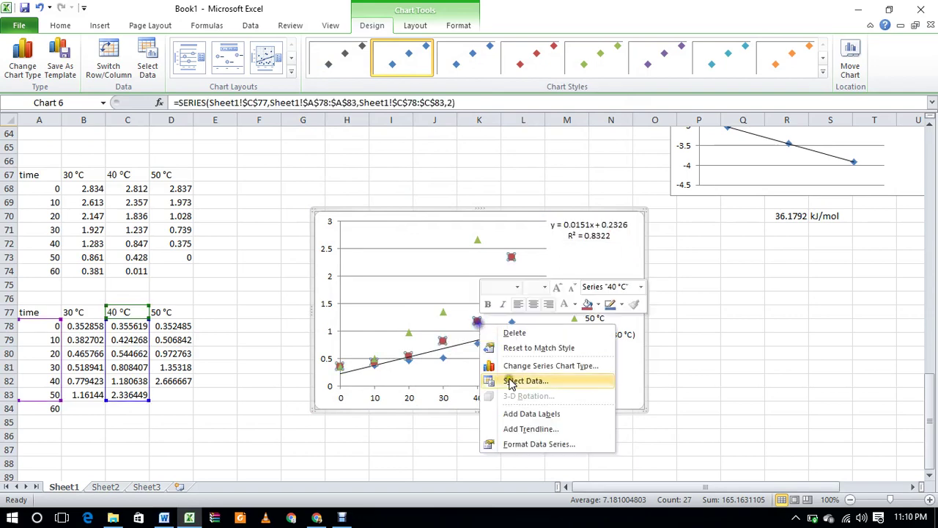
left_click(532, 429)
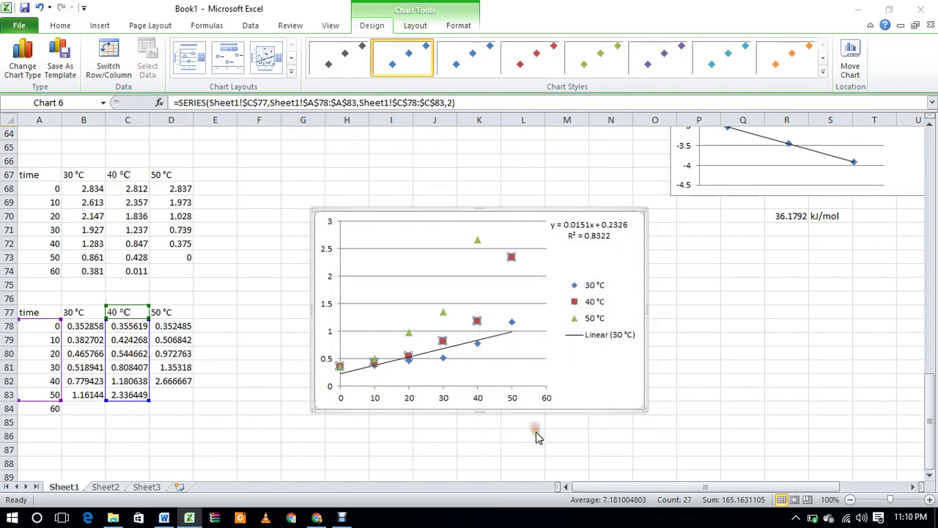
left_click(402, 400)
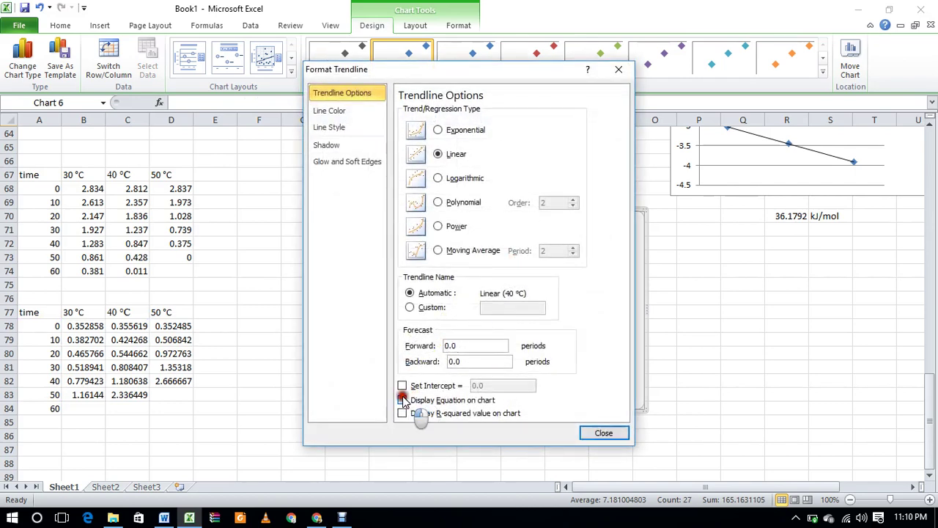
left_click(403, 413)
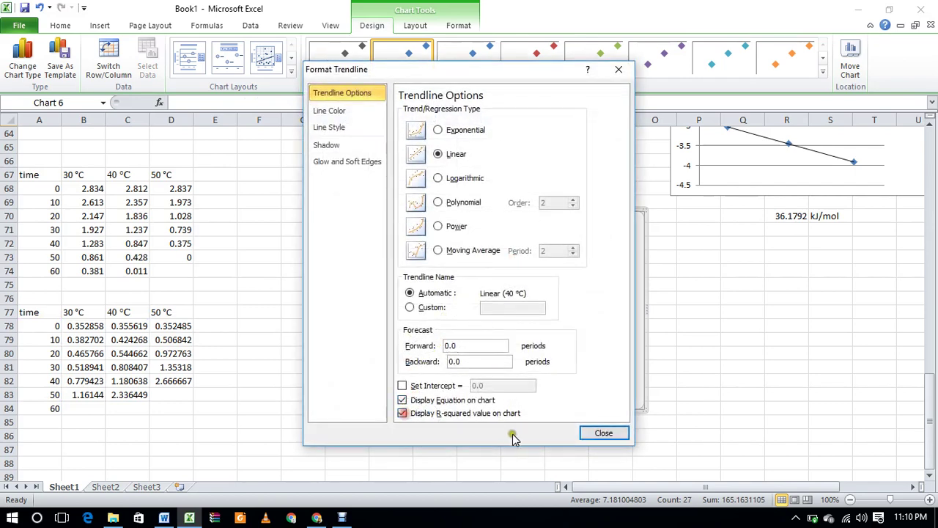
left_click(601, 433)
left_click_drag(469, 285, 491, 234)
Add a linear trendline with equation and R-squared value to the 50 °C series, and move its label clear of the 40 °C label.
left_click(442, 312)
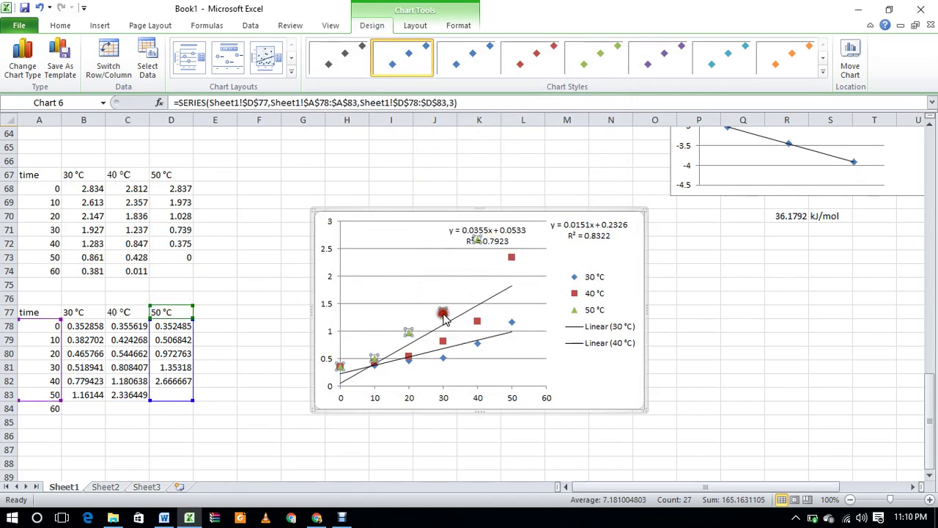
right_click(444, 313)
left_click(495, 418)
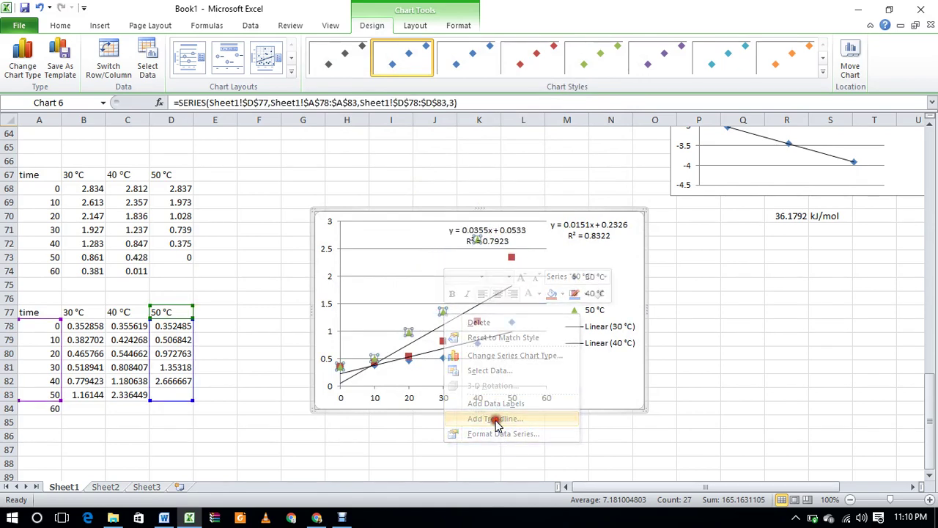
left_click(401, 399)
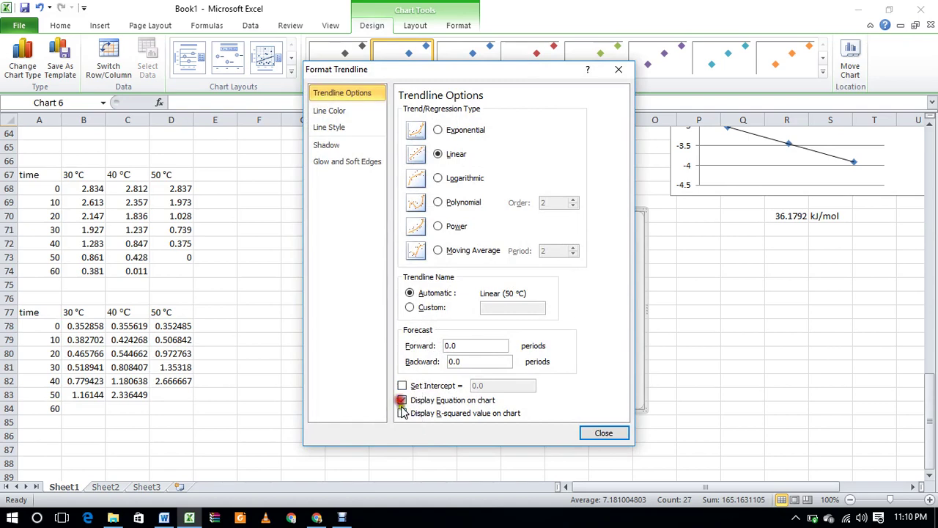
left_click(402, 413)
left_click(601, 433)
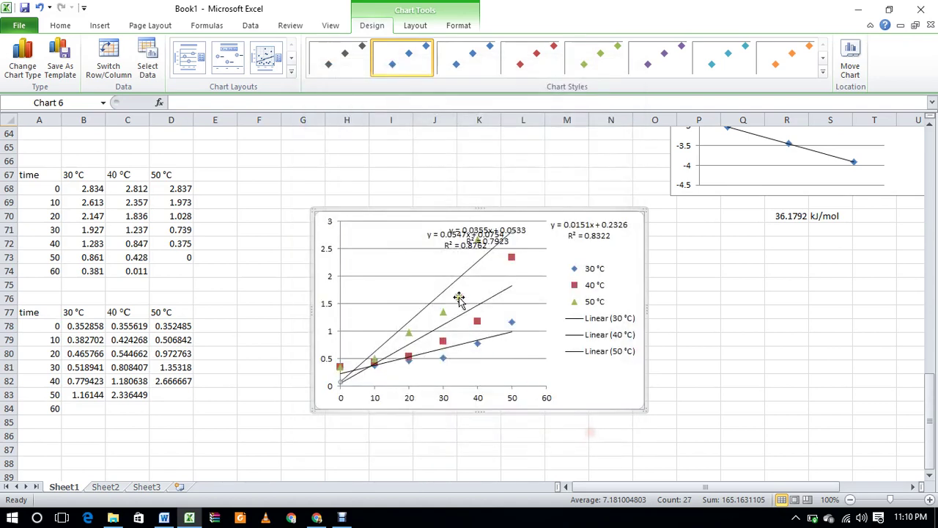
left_click_drag(480, 239, 387, 247)
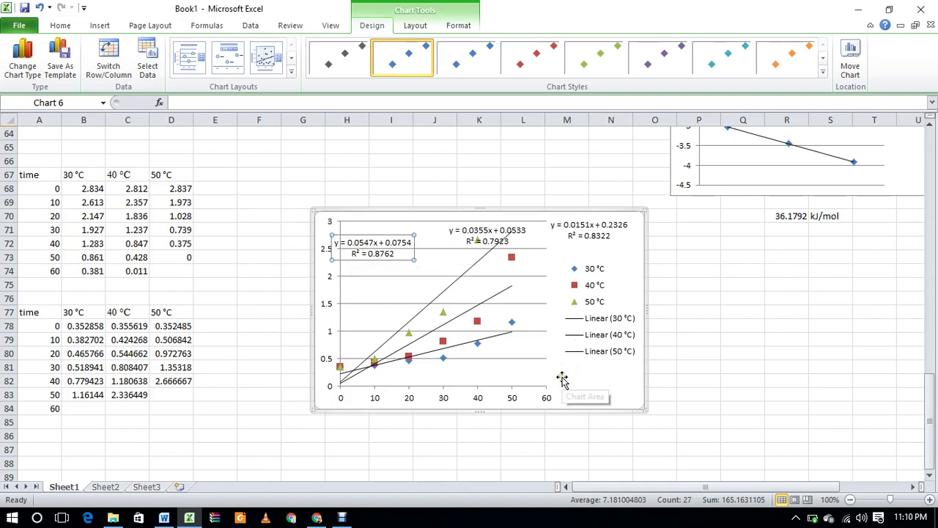
Compare the trendline equations and R-squared values of the first-order ln(A0/At) chart with those of the reciprocal absorbance chart.
scroll(561, 378, "up", 3)
scroll(561, 378, "up", 3)
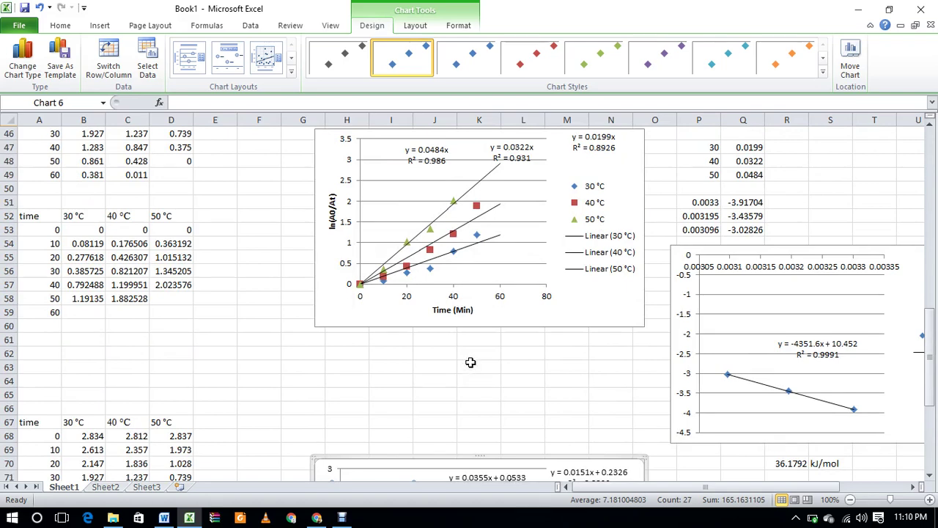
scroll(470, 362, "down", 6)
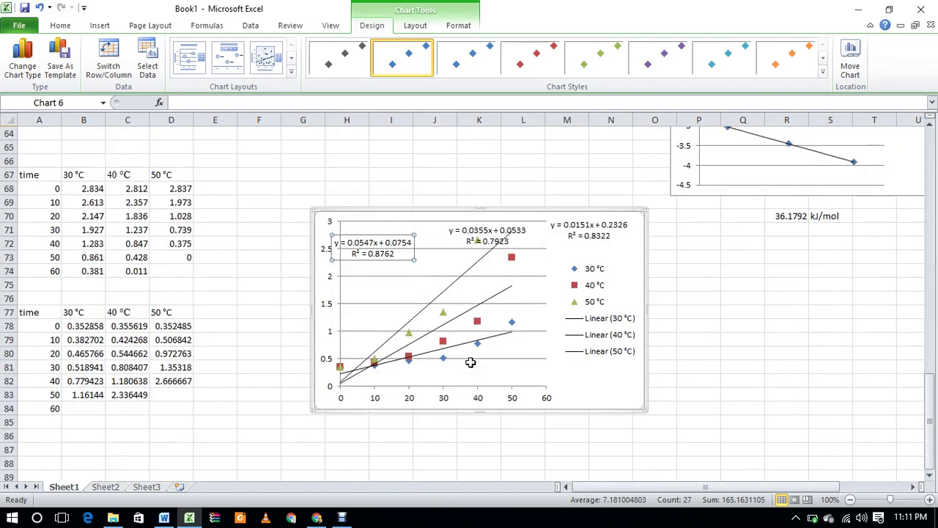
scroll(471, 362, "up", 6)
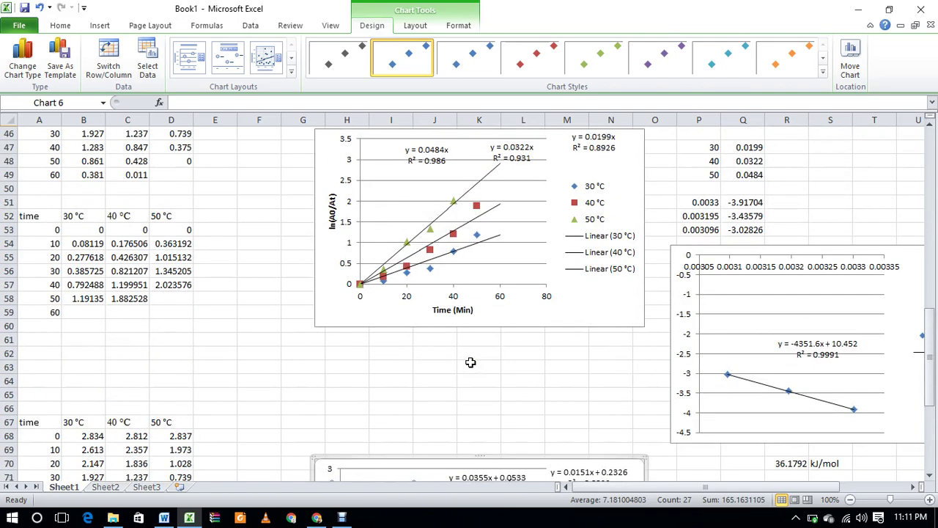
scroll(471, 362, "up", 2)
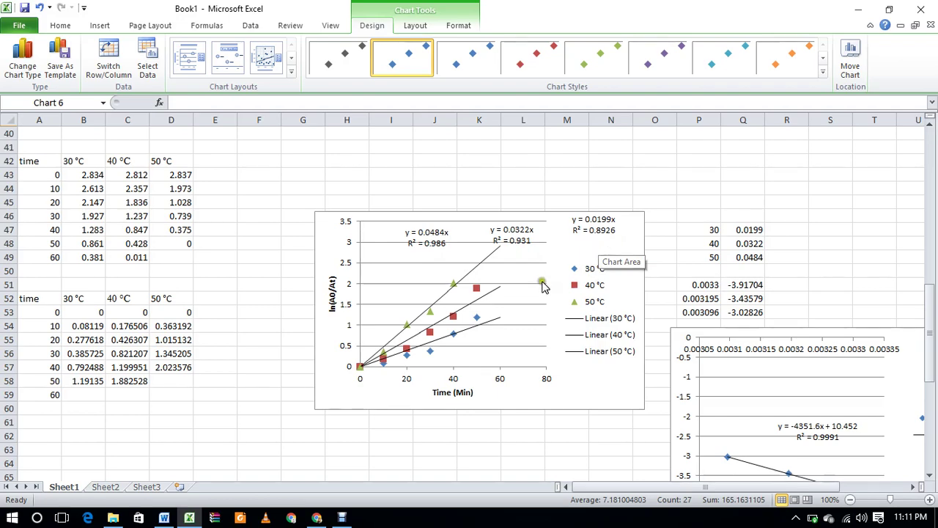
scroll(543, 286, "down", 6)
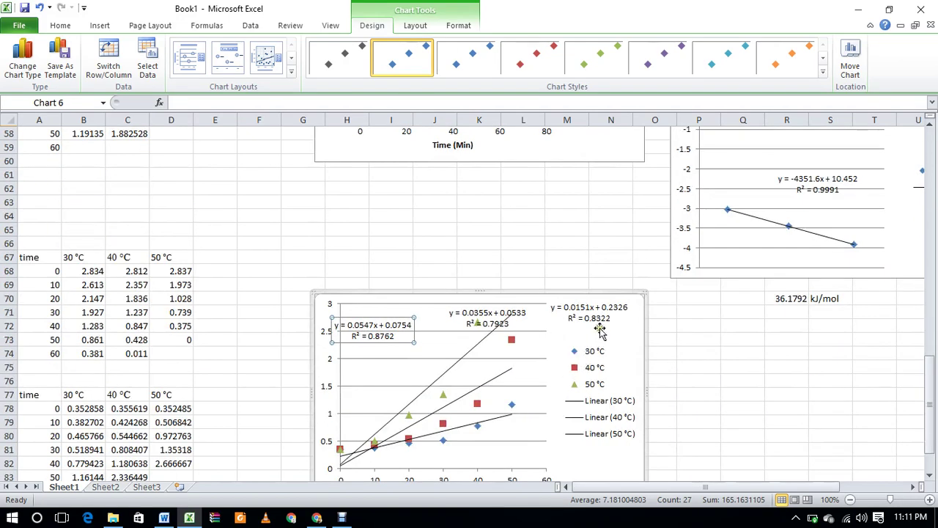
scroll(597, 328, "up", 6)
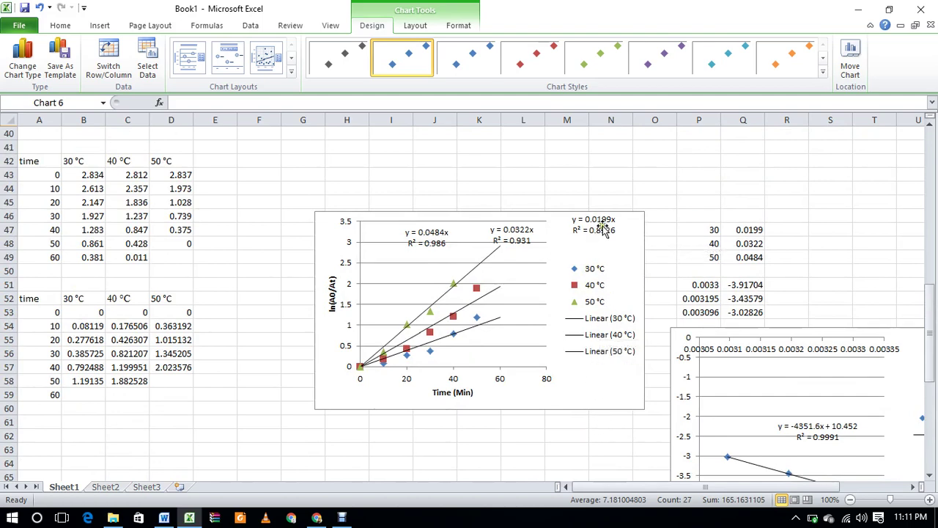
scroll(599, 242, "down", 4)
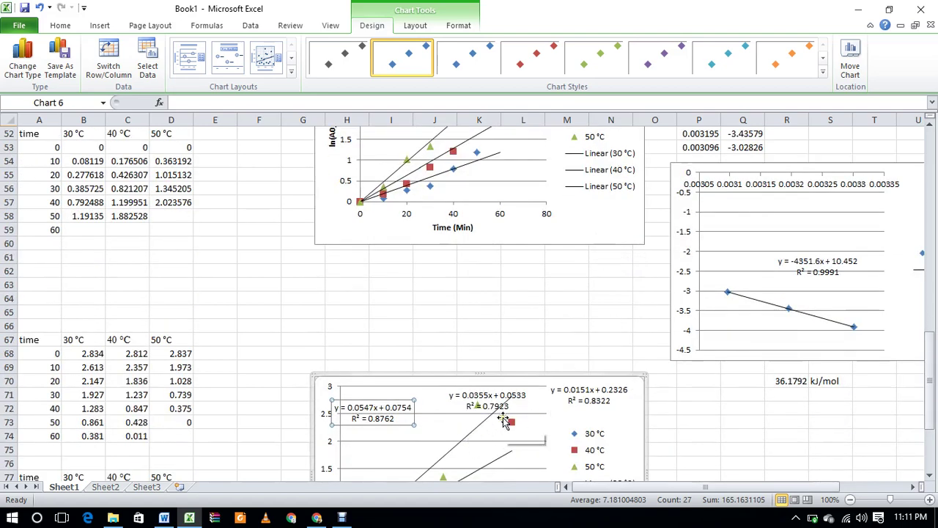
Recheck the linear fits on both kinetics charts and review the first-order rate constants tabulated for 30, 40 and 50 °C.
scroll(483, 429, "up", 3)
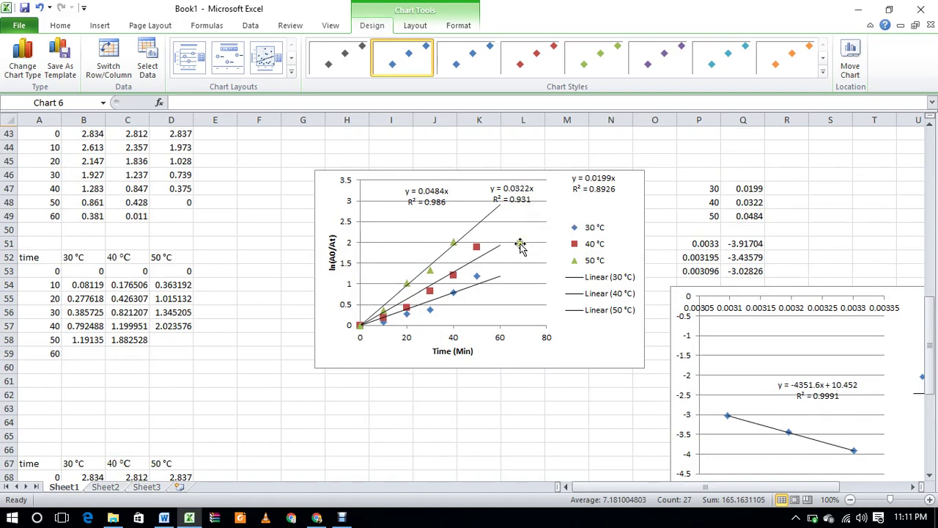
scroll(517, 260, "down", 5)
scroll(513, 270, "down", 1)
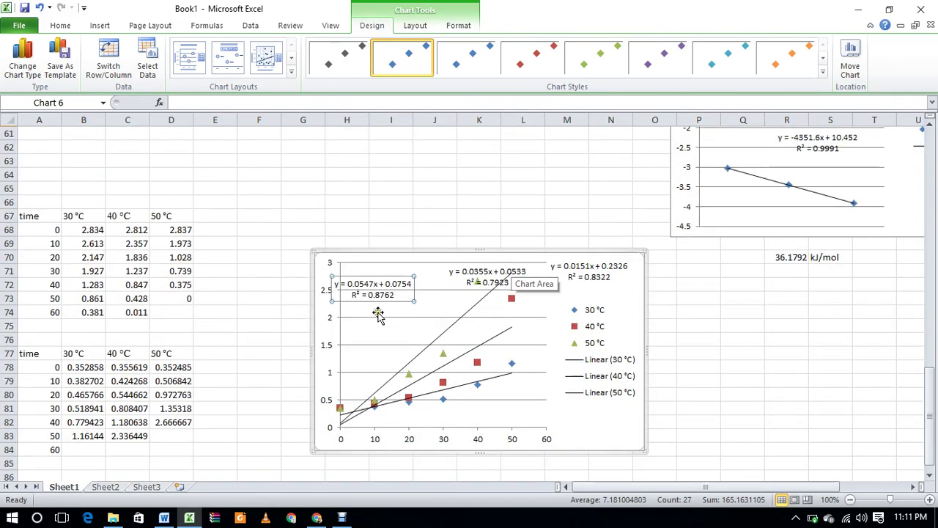
scroll(409, 351, "up", 3)
scroll(409, 350, "up", 5)
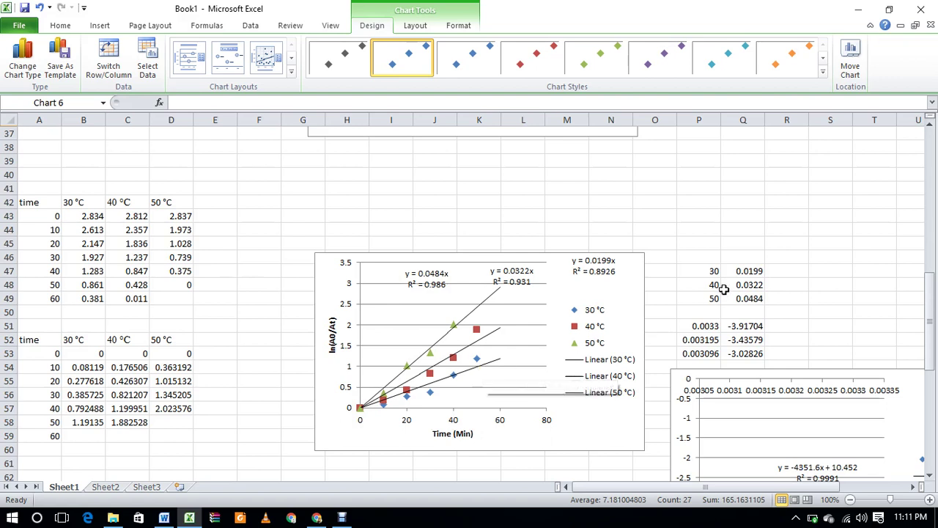
left_click_drag(713, 274, 770, 311)
left_click(790, 313)
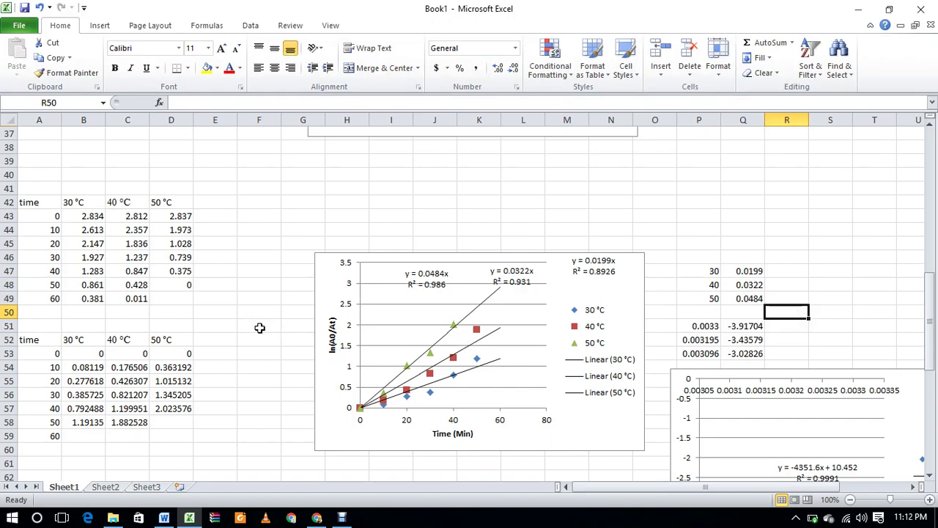
scroll(257, 331, "down", 11)
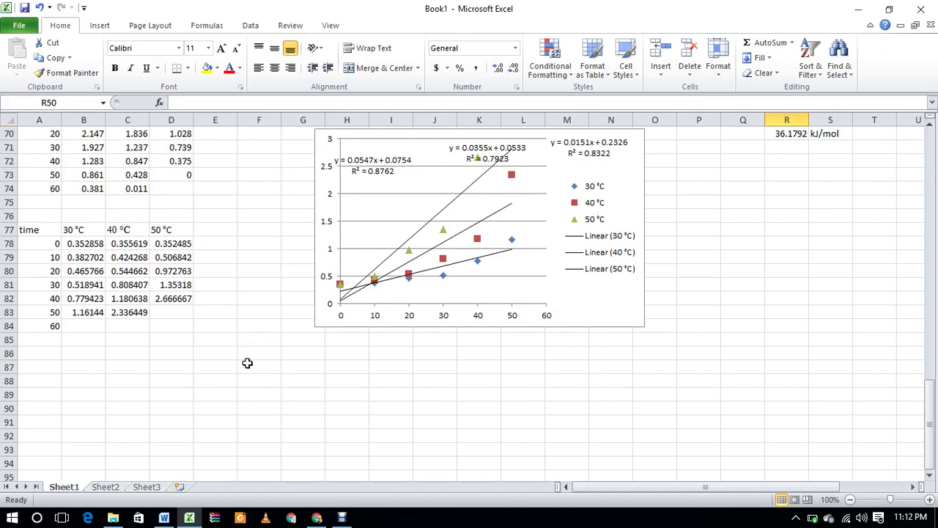
scroll(247, 364, "up", 2)
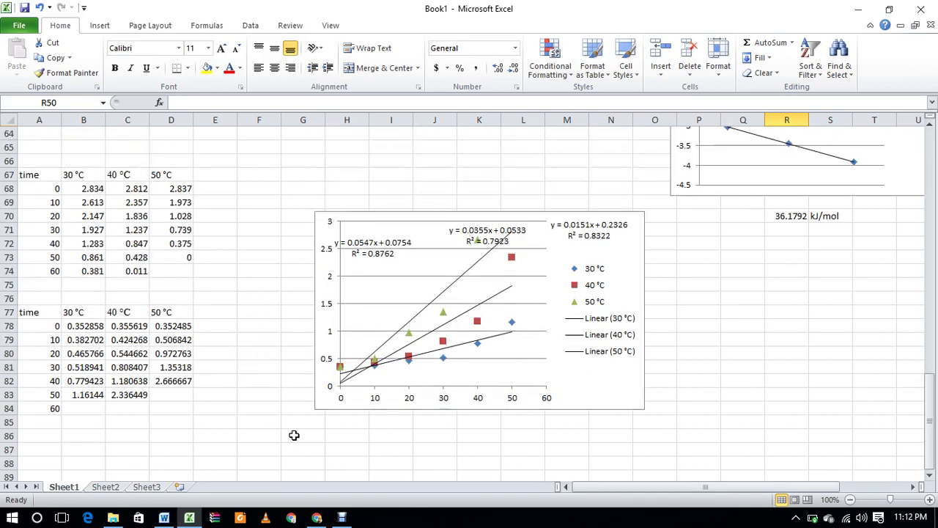
left_click(340, 516)
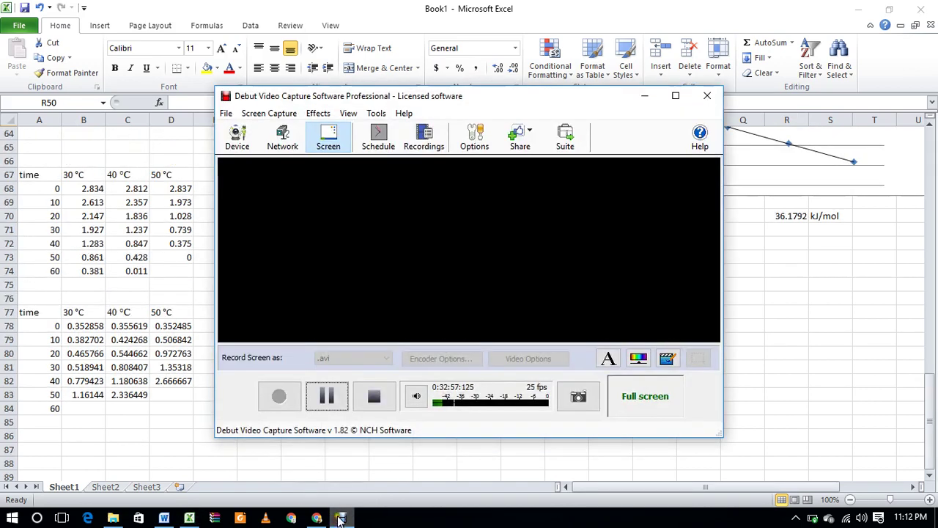